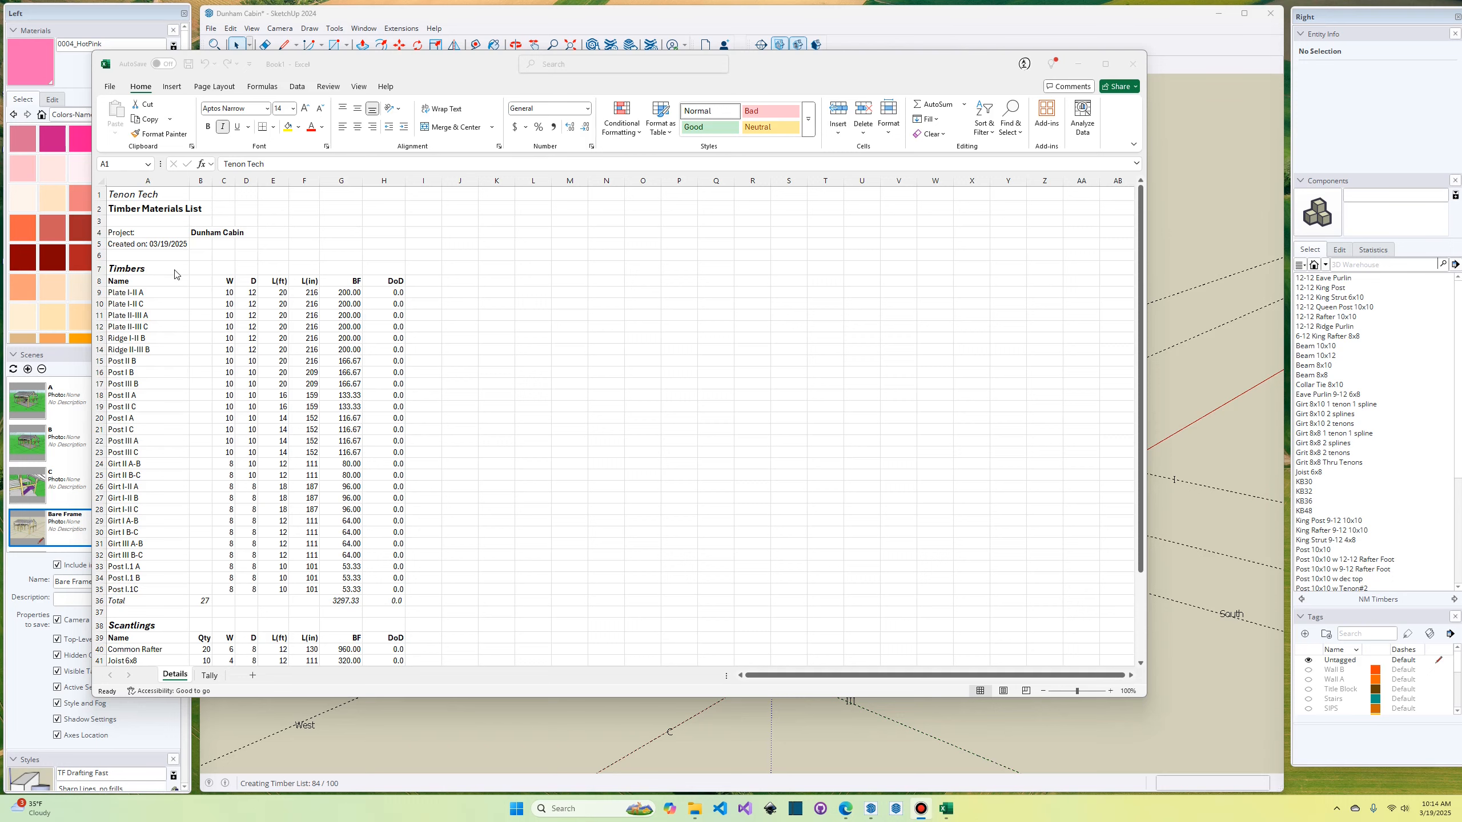
Step: Reposition and enlarge the workbook window to show the full timber materials list, and view the Tally sheet
drag(408, 69, 472, 27)
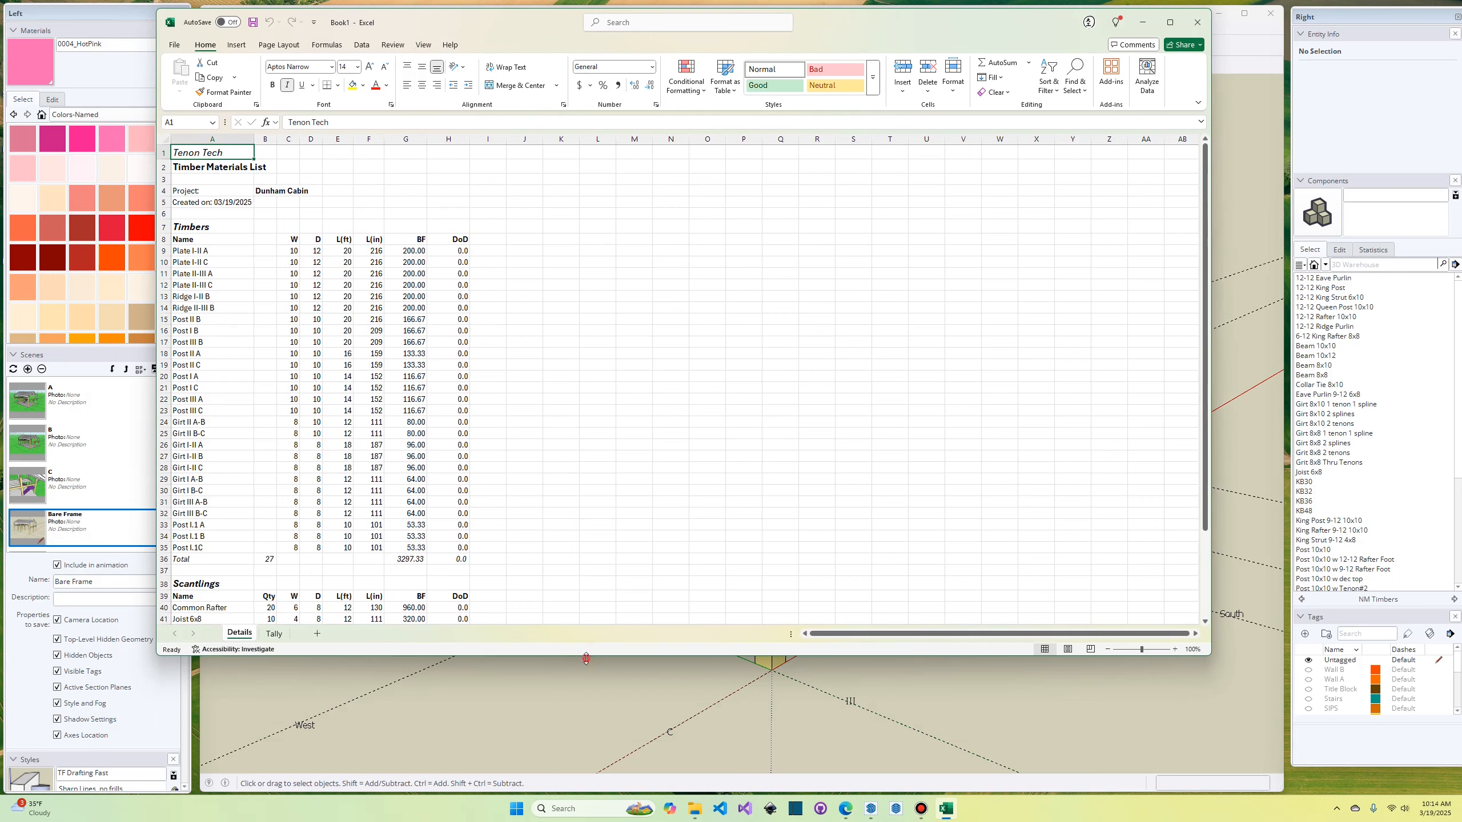
drag(584, 656, 584, 773)
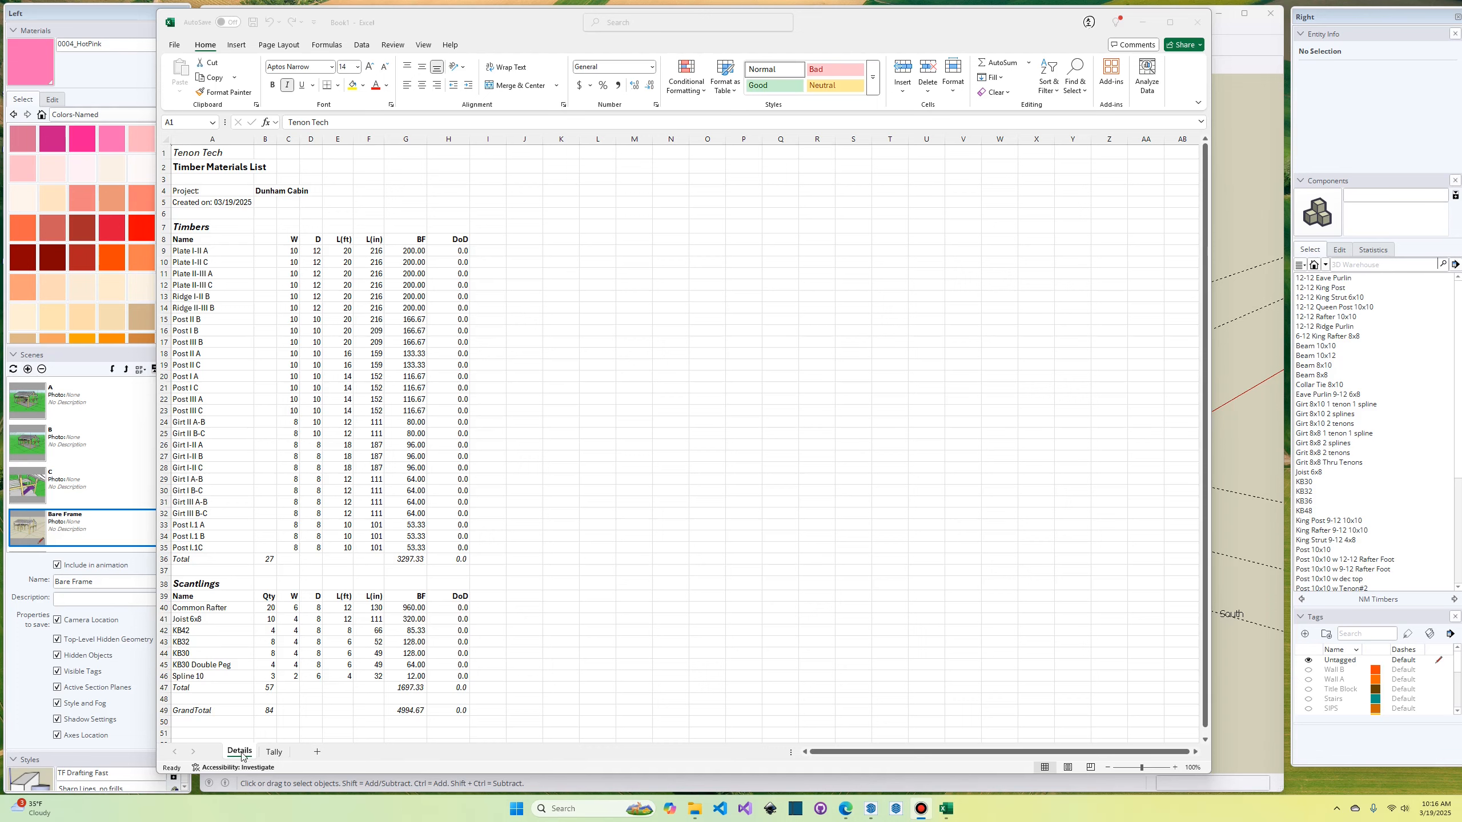
click(277, 753)
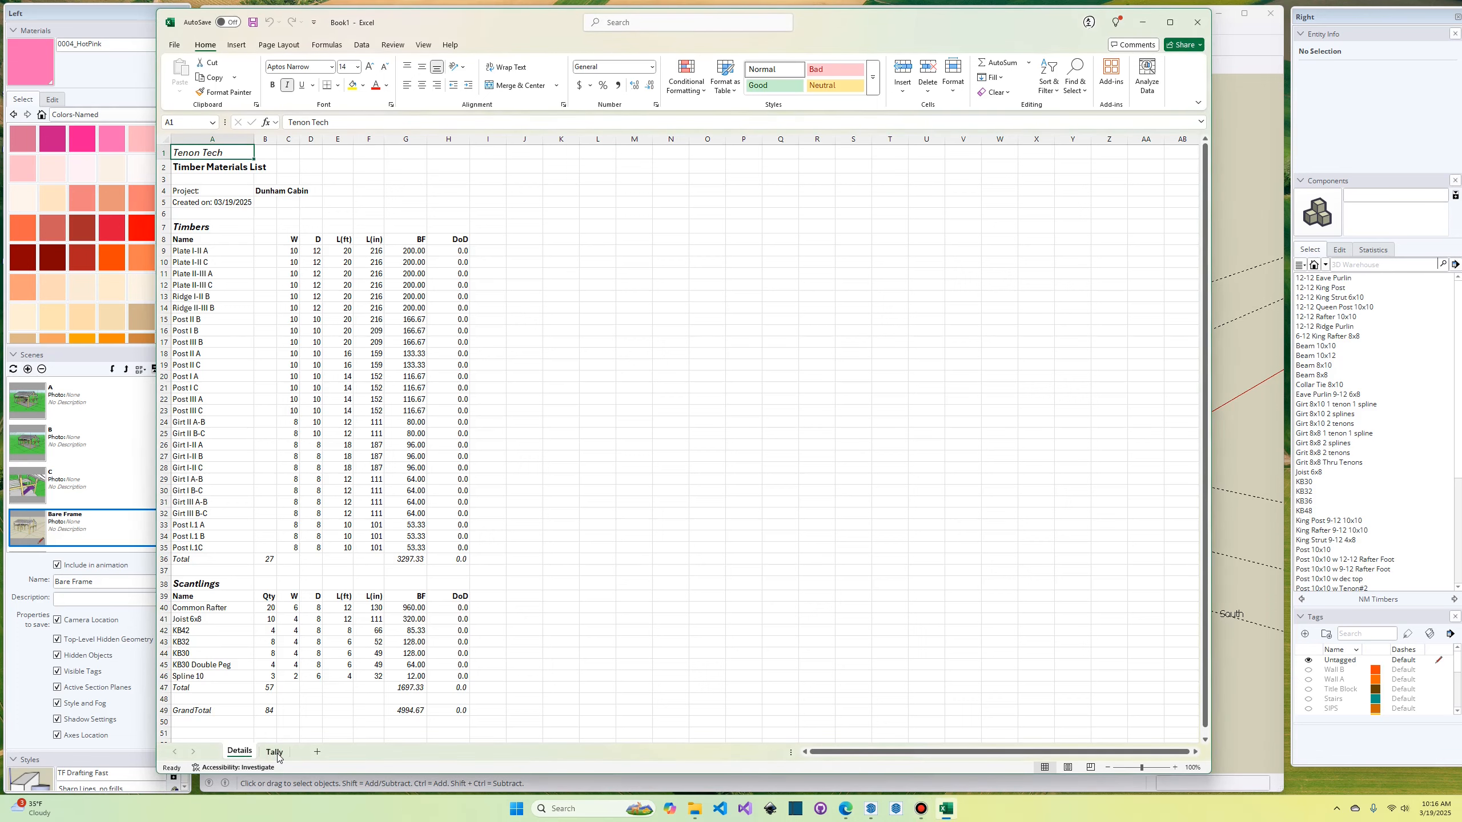
click(275, 752)
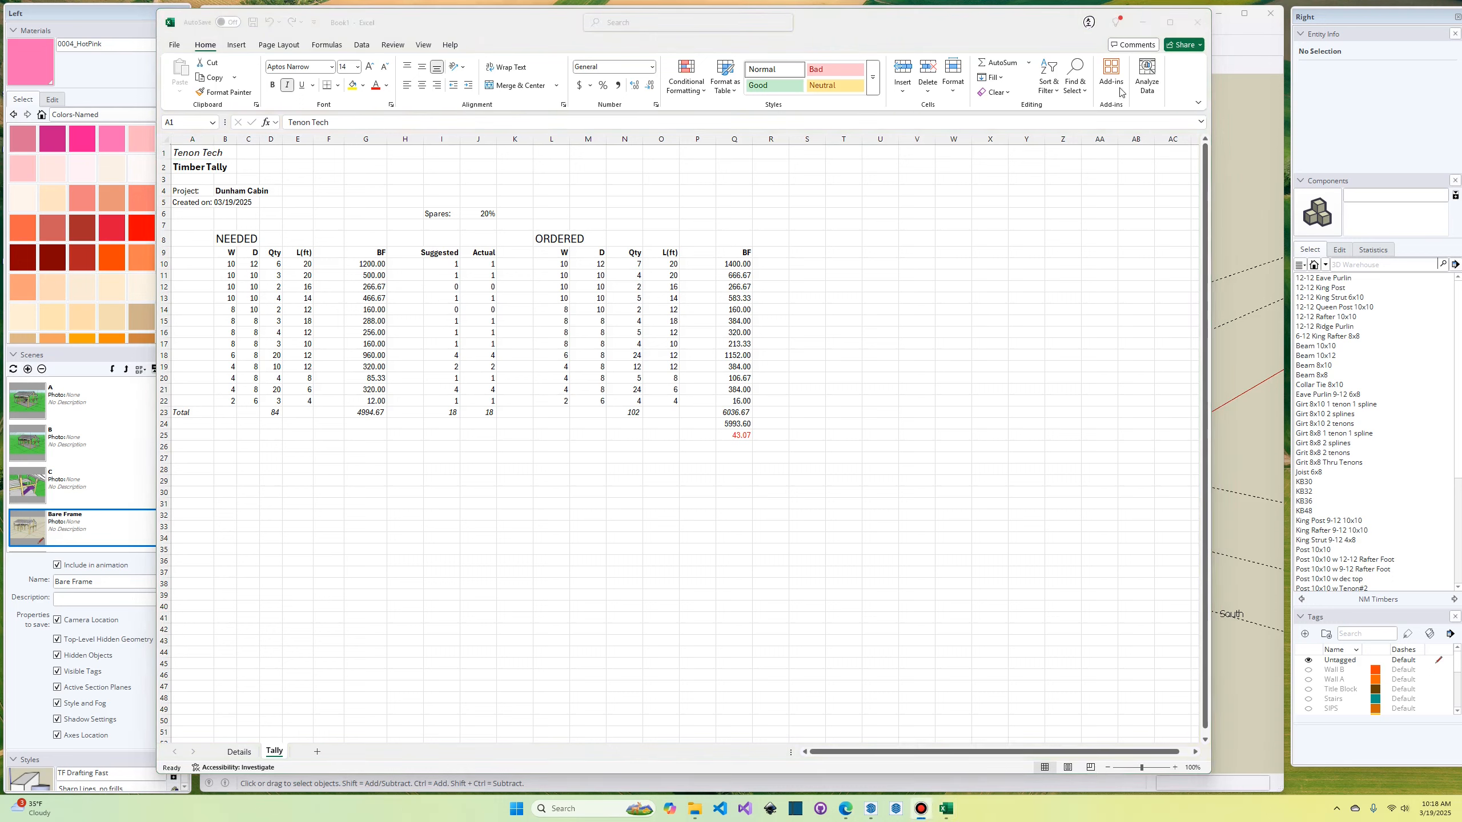
Step: Switch to SketchUp and review the Timber Framing configuration, trying Metric and returning to English units, then leave without saving
click(1227, 203)
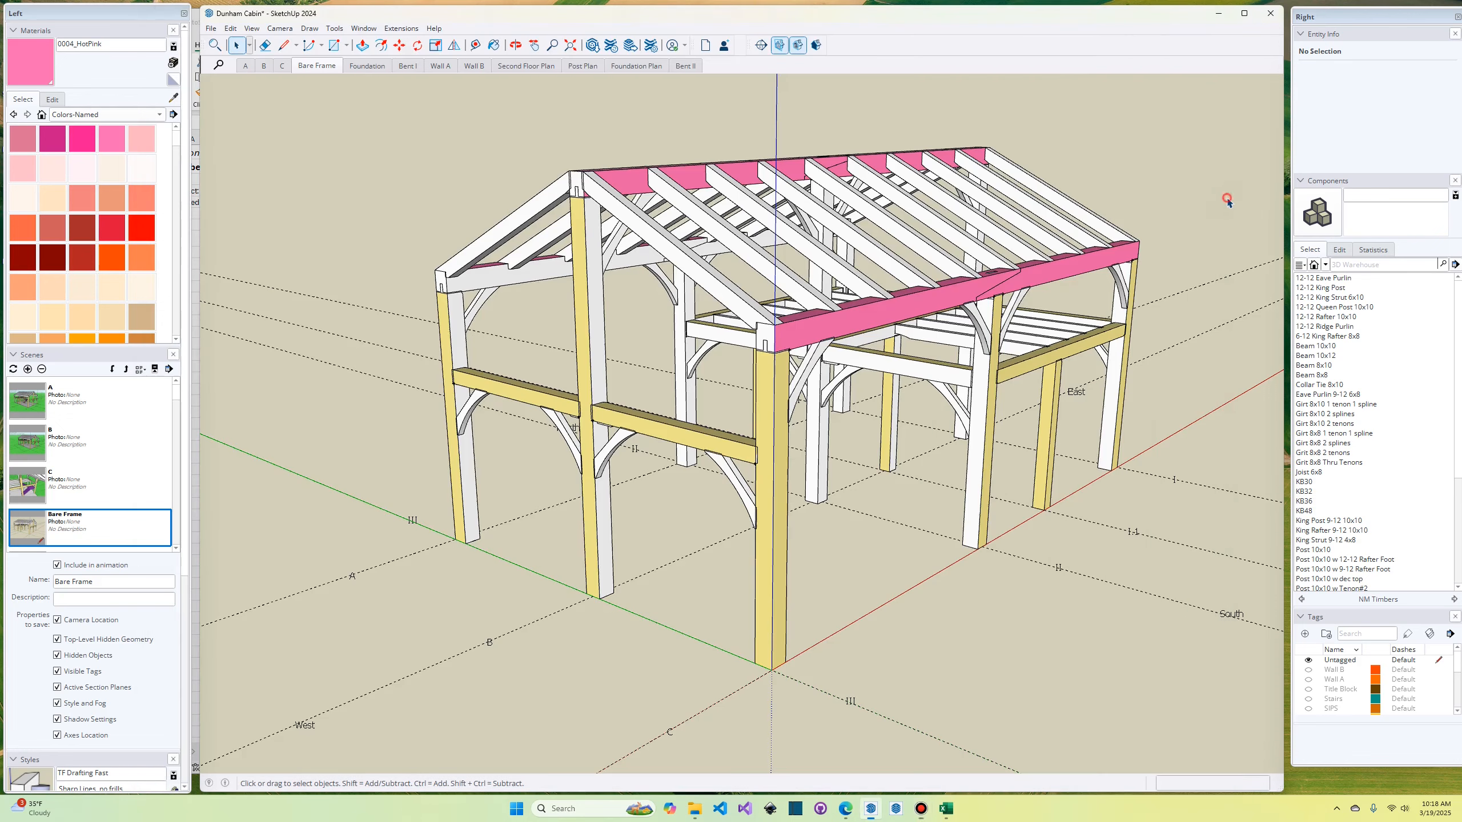
click(400, 28)
mouse_move(440, 114)
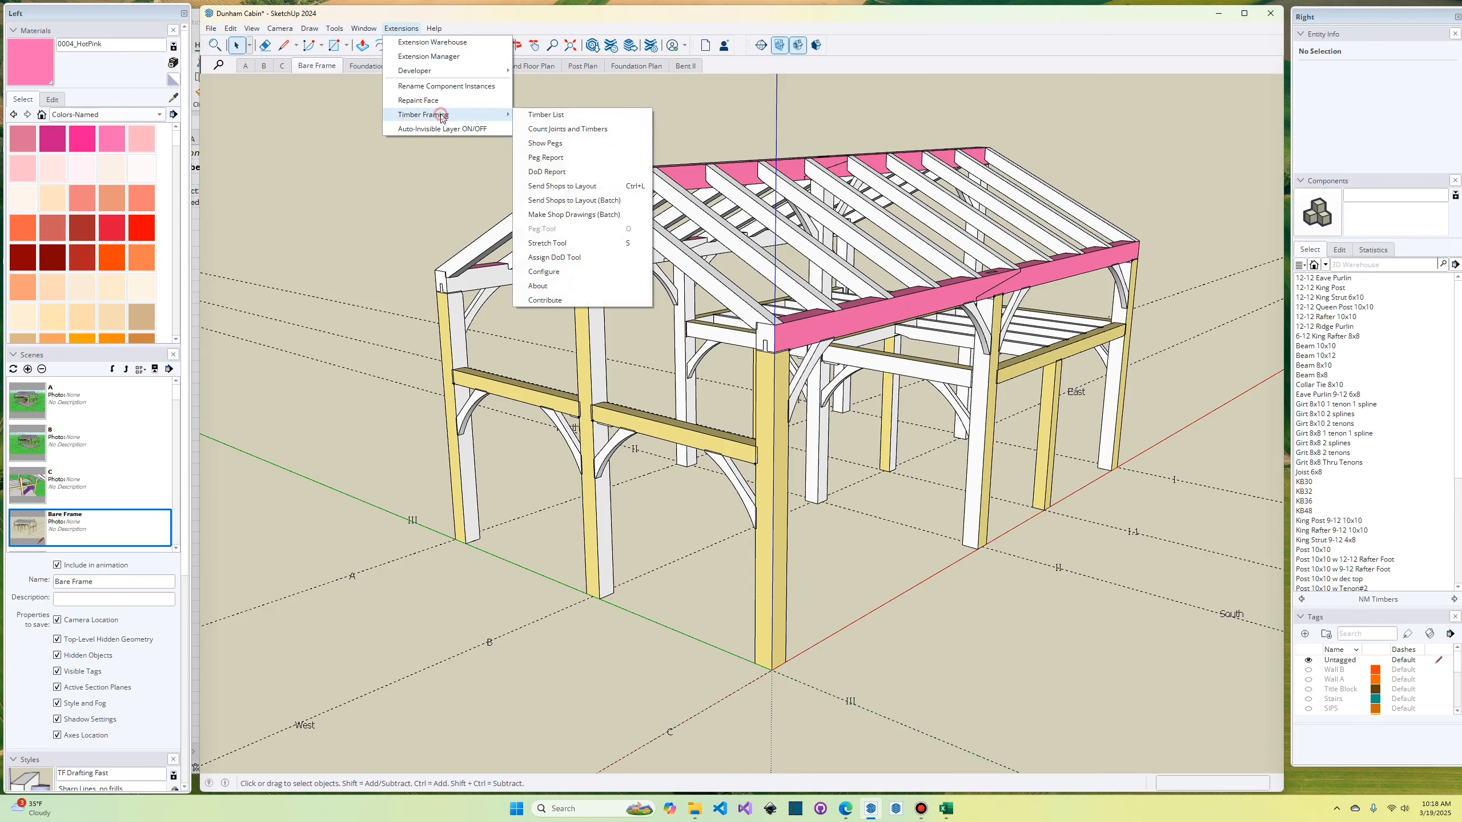
click(556, 275)
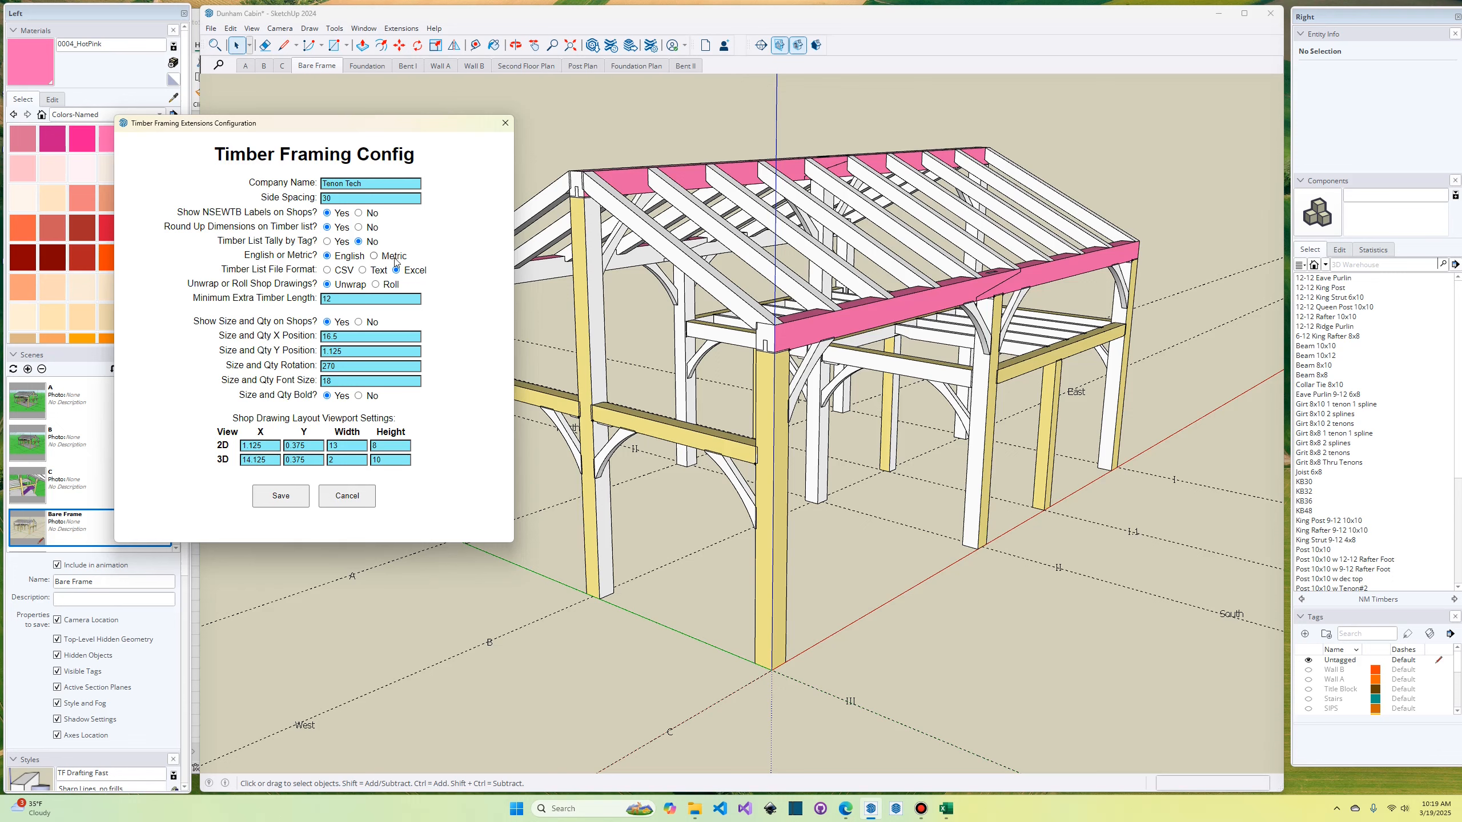
click(374, 256)
click(327, 257)
click(365, 502)
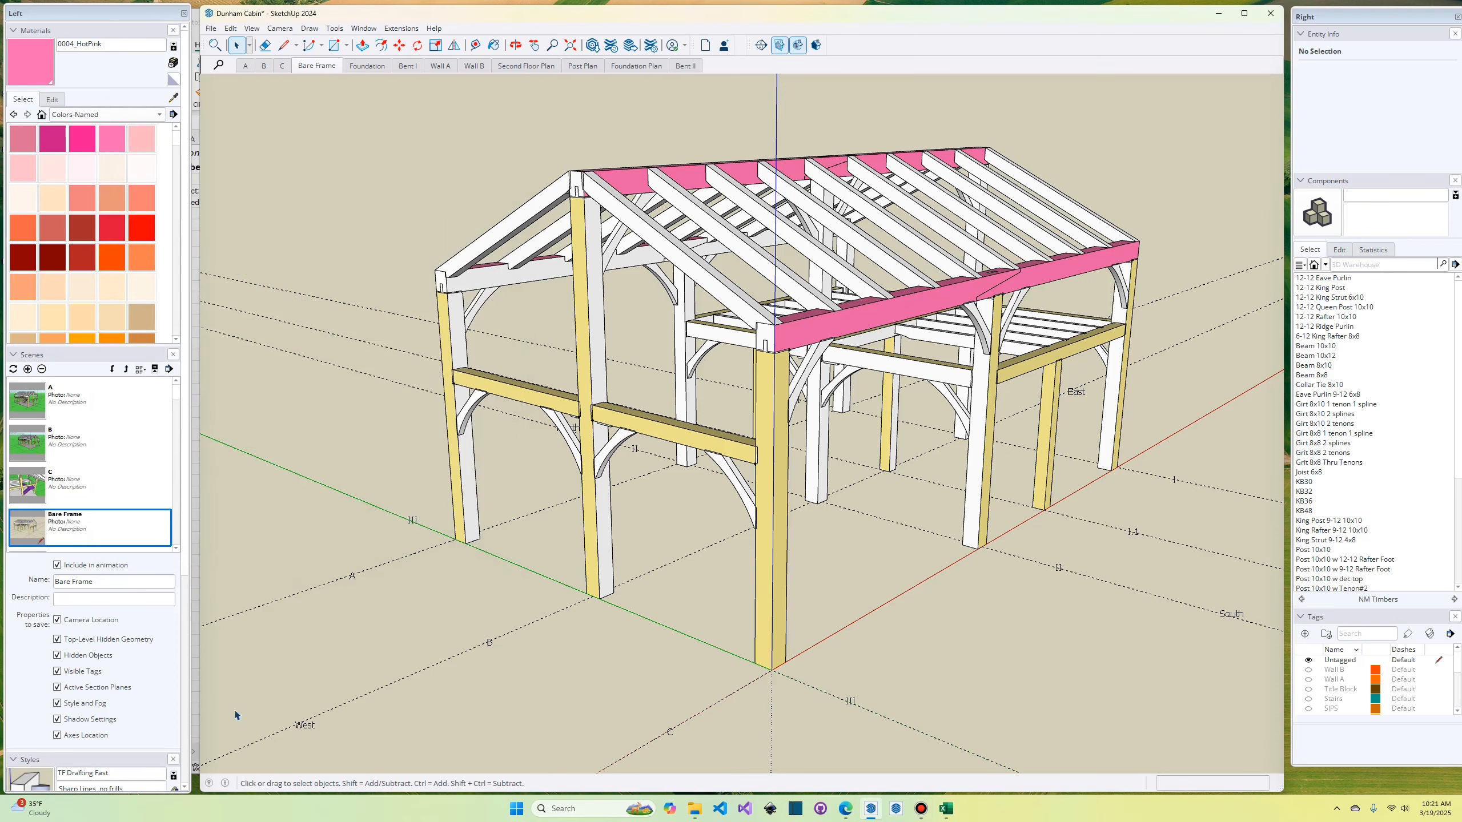
Step: Return to the Excel workbook and view the Details sheet of the timber materials list
drag(485, 15, 496, 40)
click(493, 15)
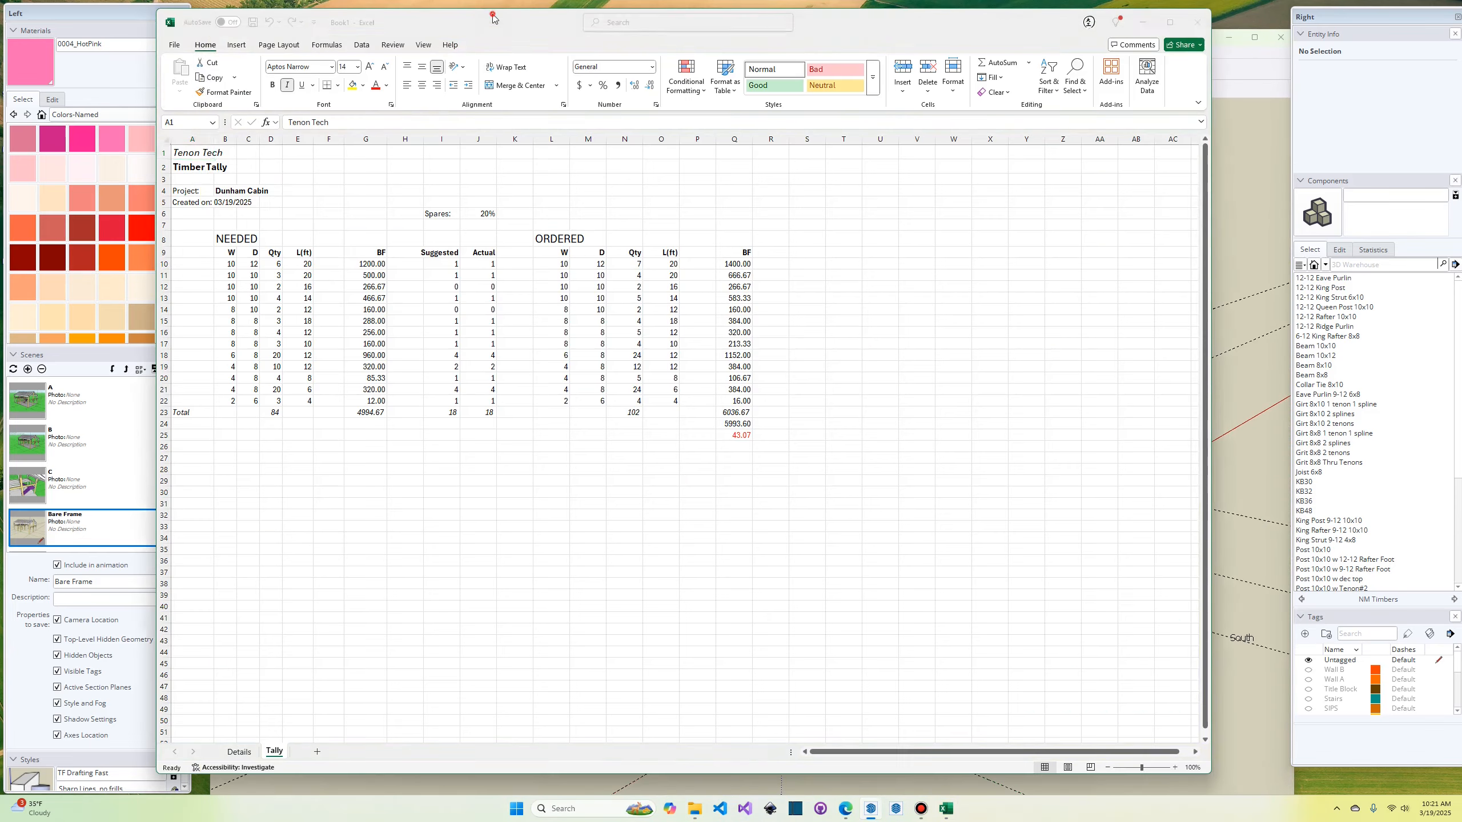
click(245, 753)
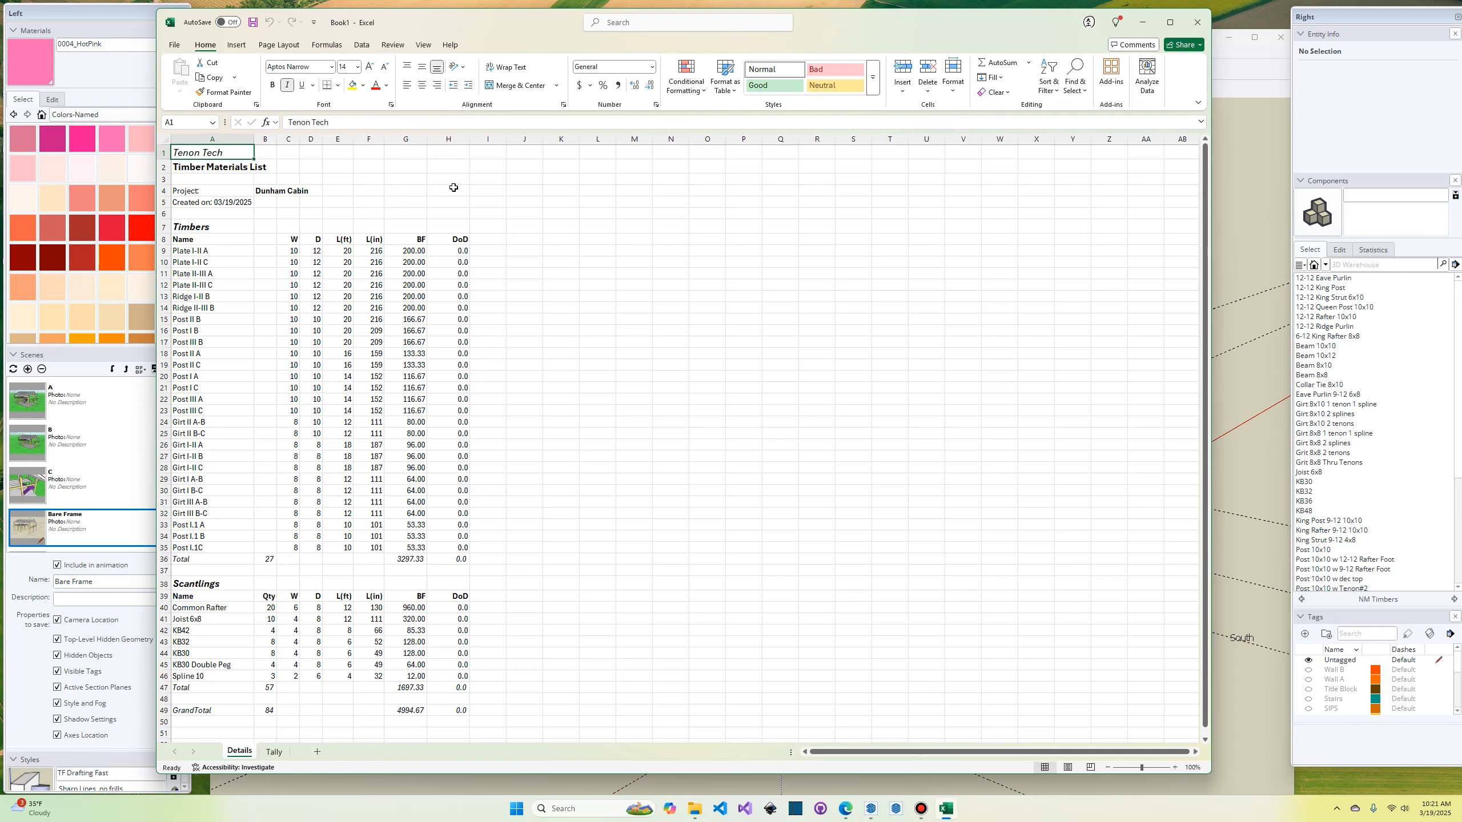
Step: Switch to SketchUp and set the degree of difficulty of corner post Post III A to 8
click(1238, 219)
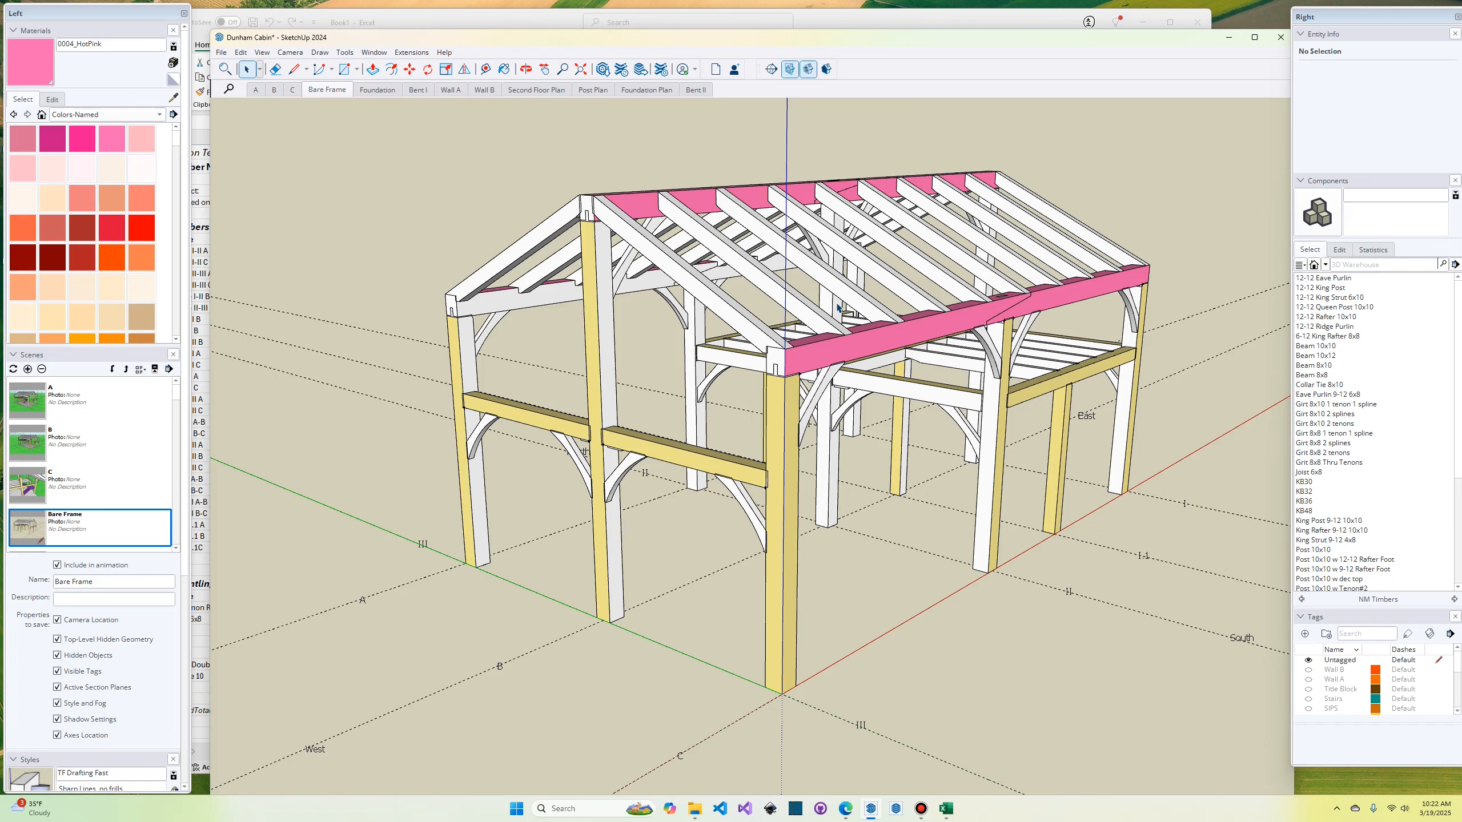
right_click(466, 380)
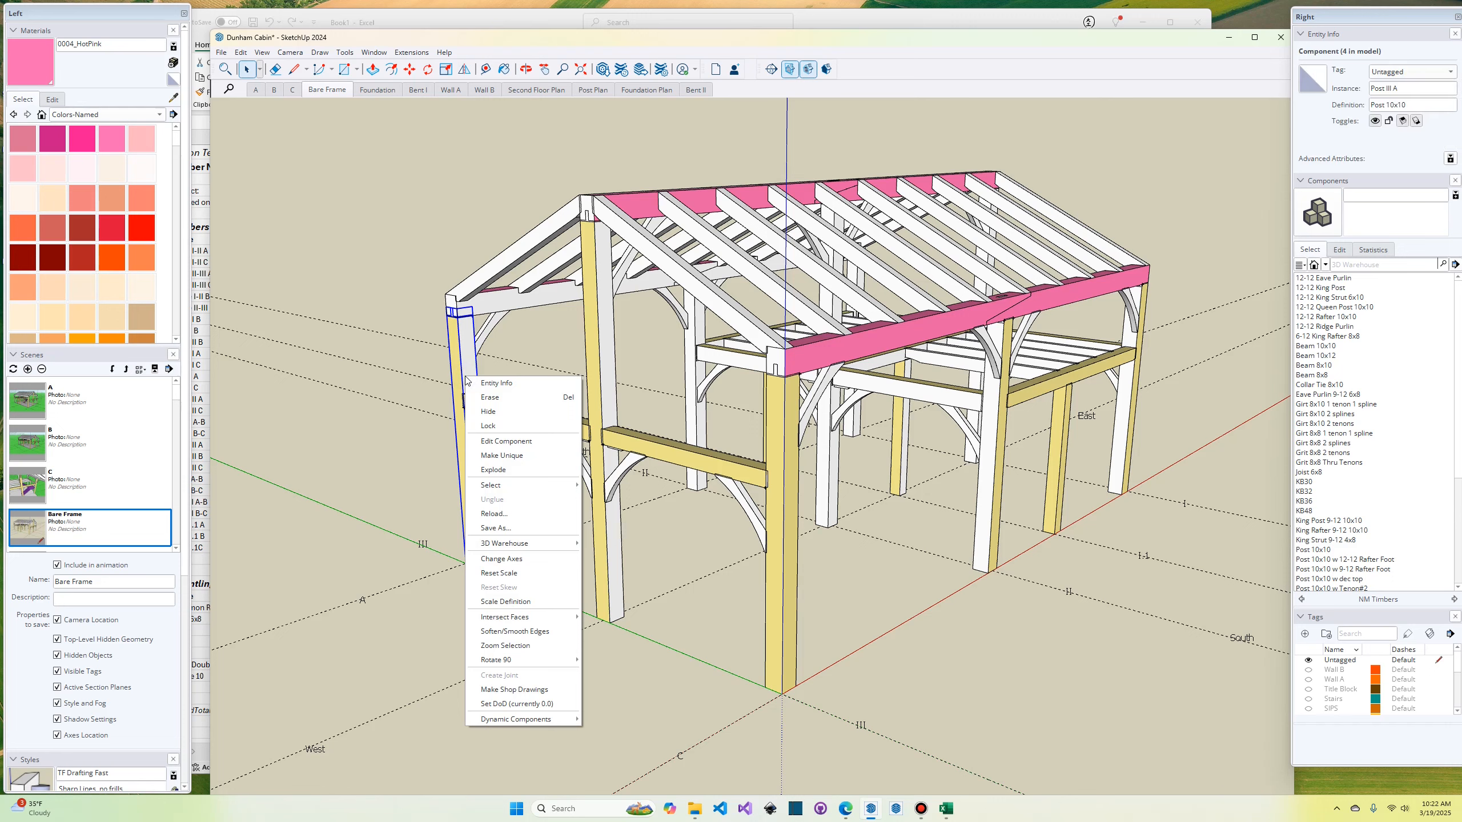
click(559, 703)
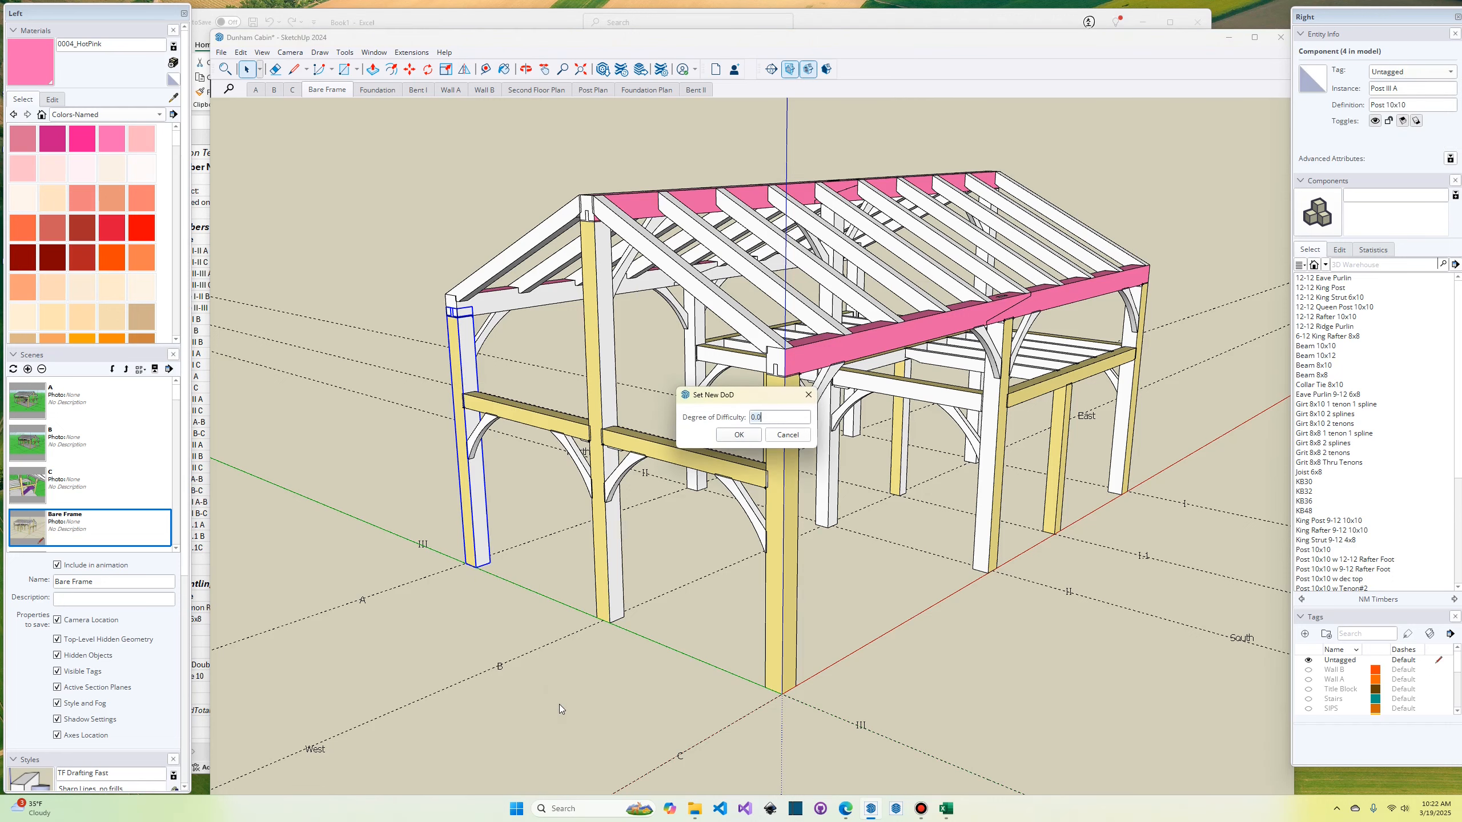
text(8)
click(725, 435)
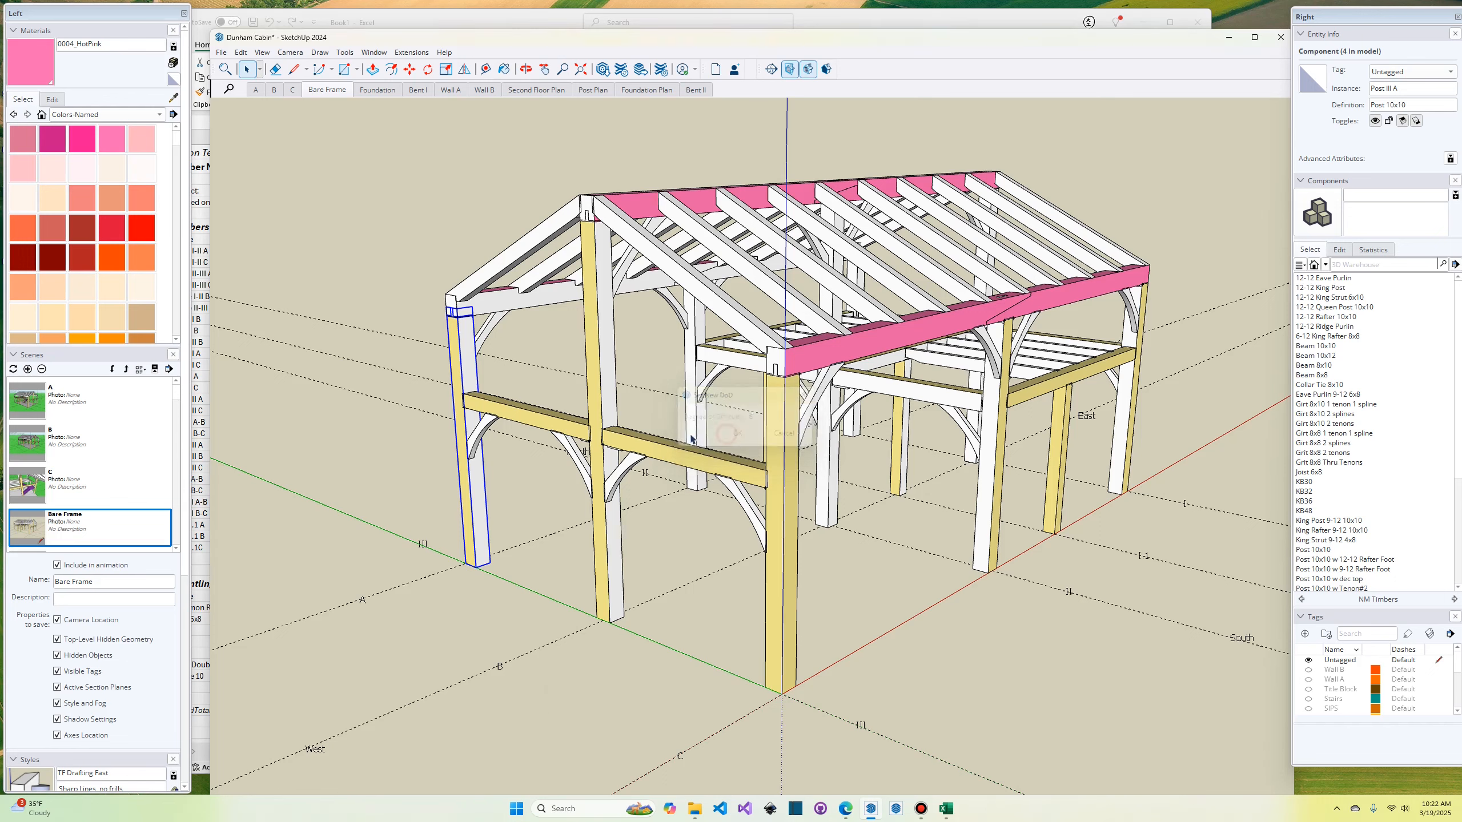
Step: Set the degree of difficulty of Girt III A-B to 6
right_click(542, 426)
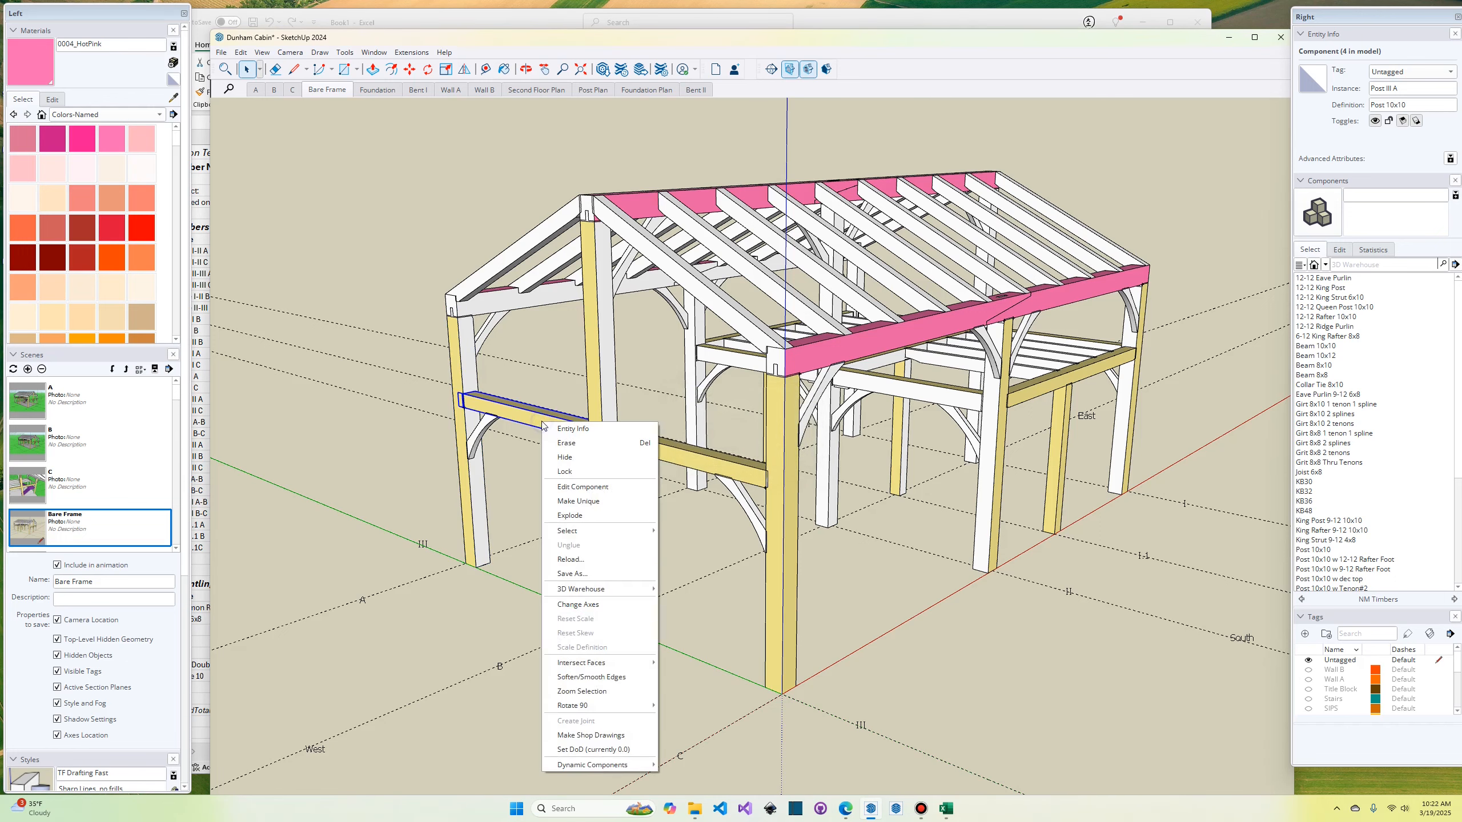
click(591, 750)
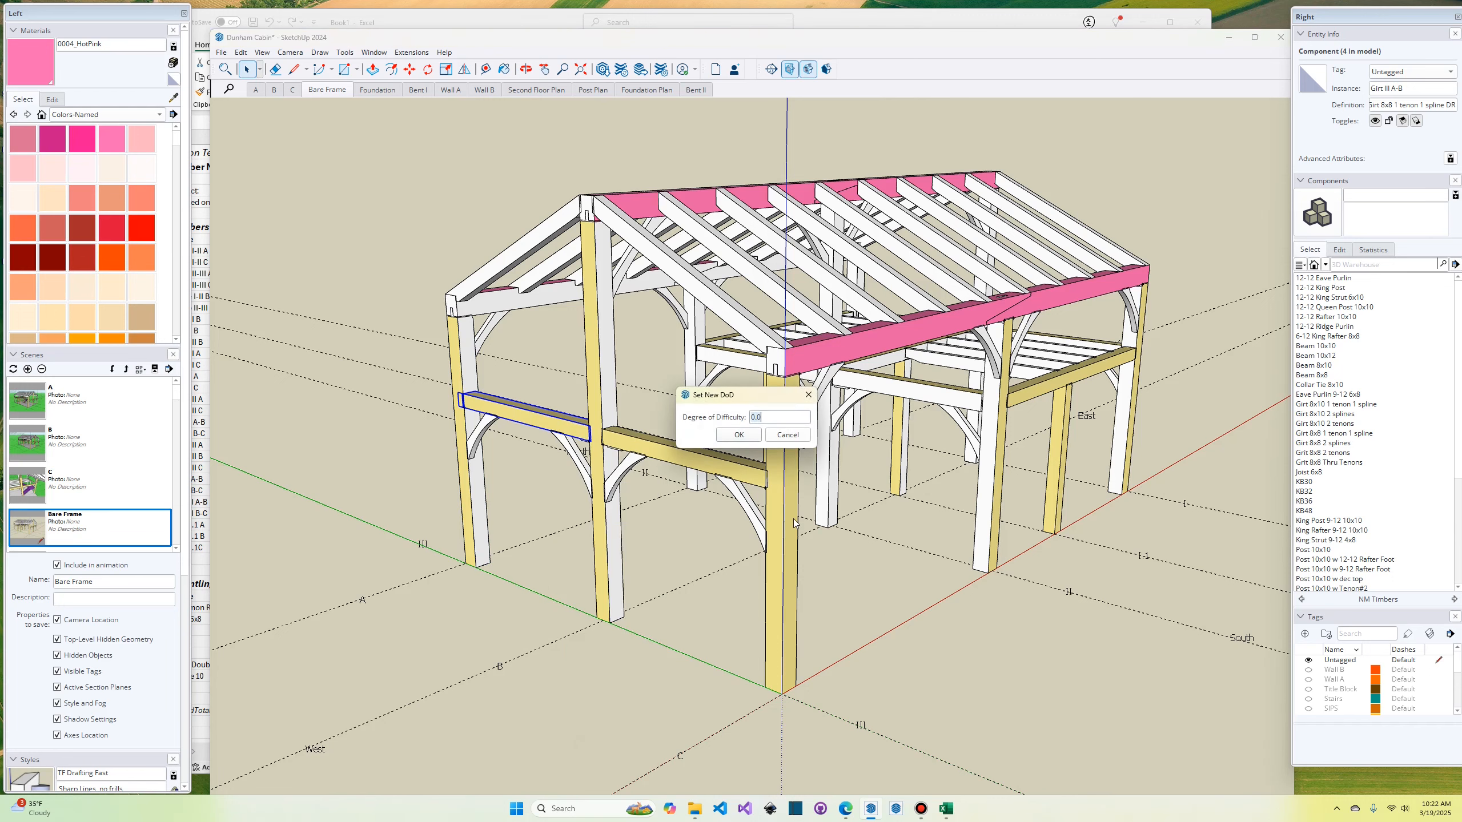
text(6)
key(Return)
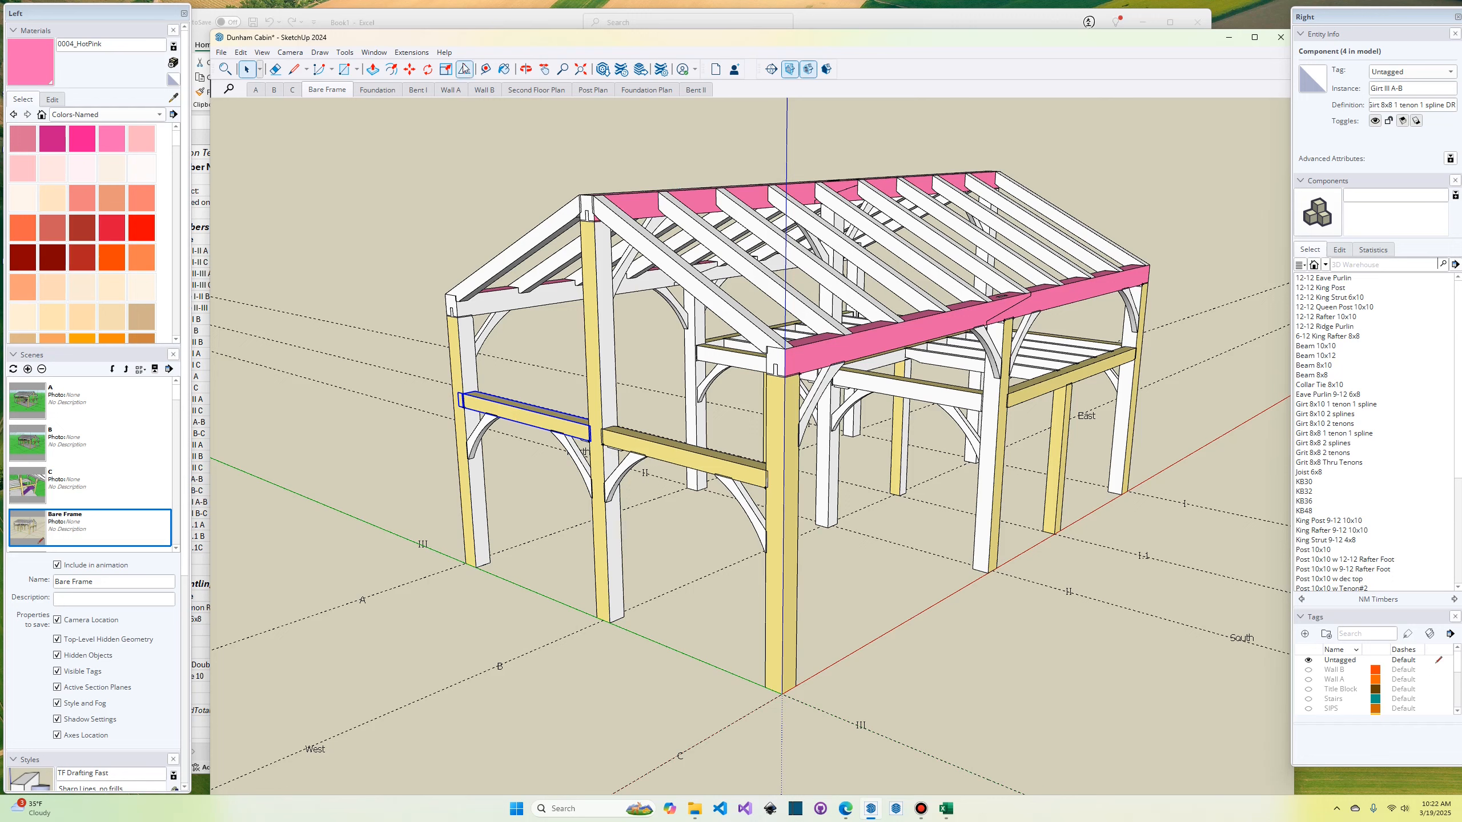
Step: Run the Timber Framing DoD Report for the model, review it and dismiss it
click(421, 55)
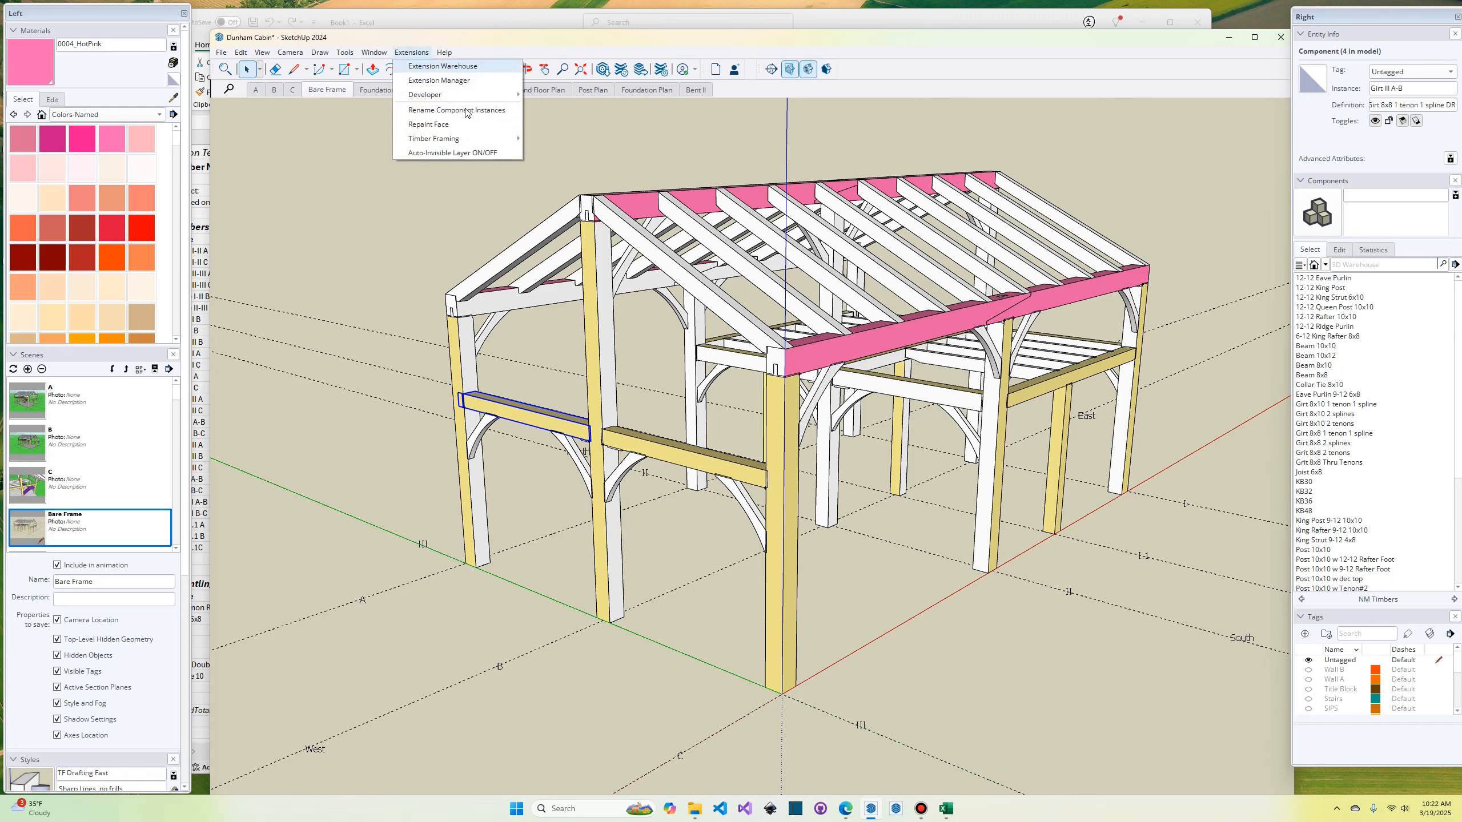
mouse_move(500, 139)
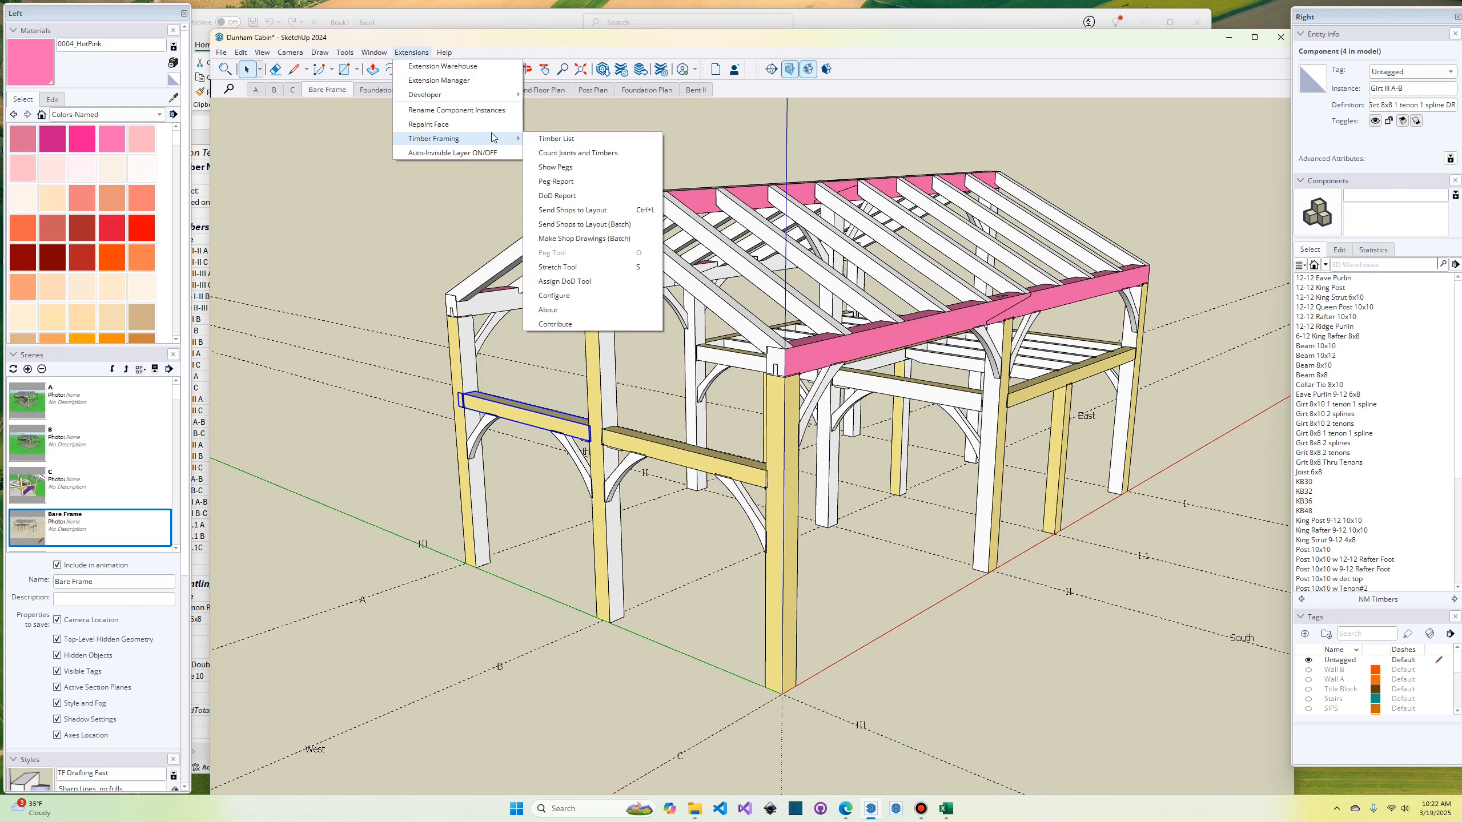
click(590, 197)
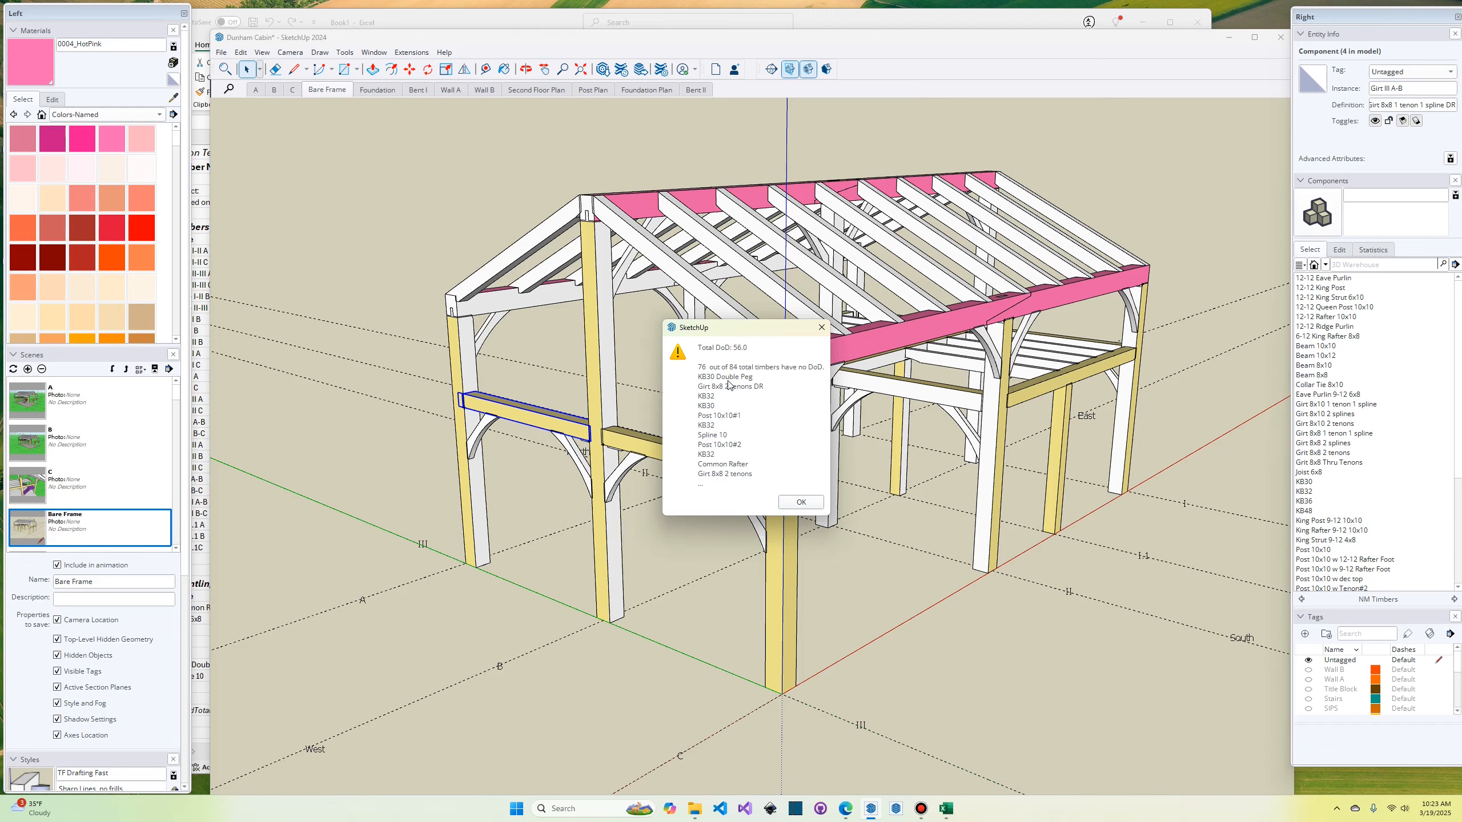
click(801, 502)
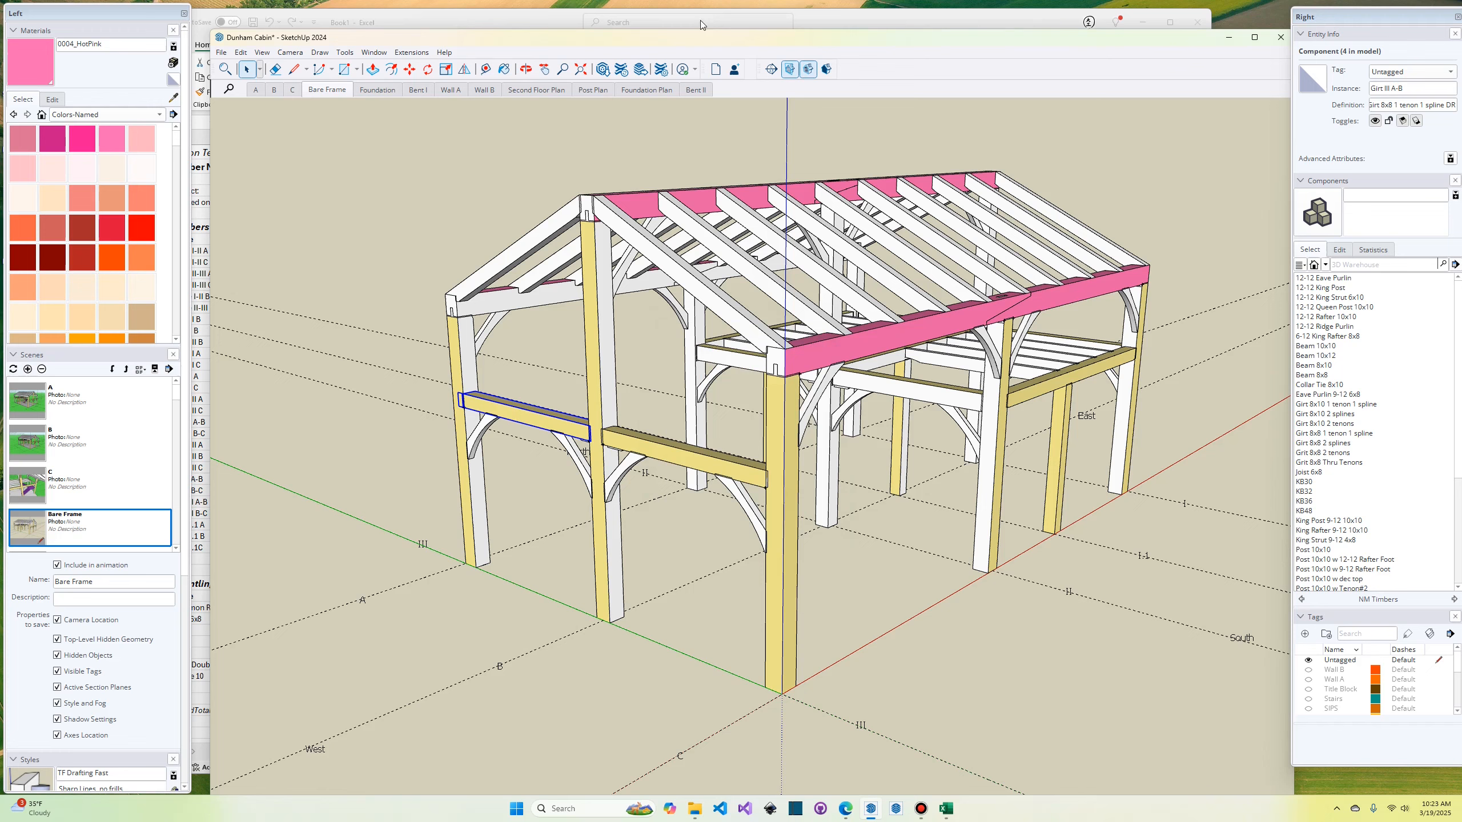
Step: Switch to the old timber list workbook in Excel and close it without saving
click(426, 69)
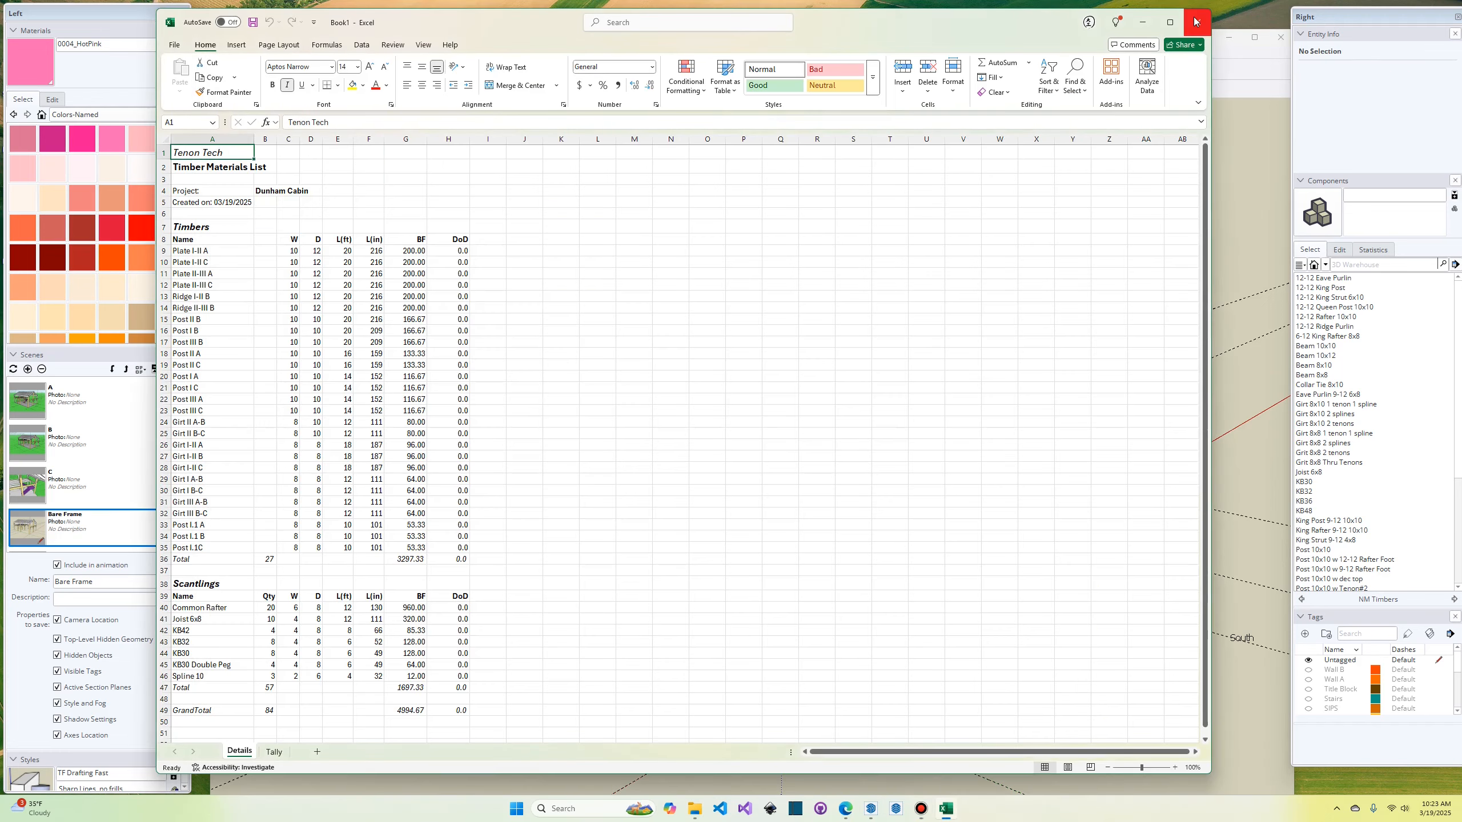
click(1193, 21)
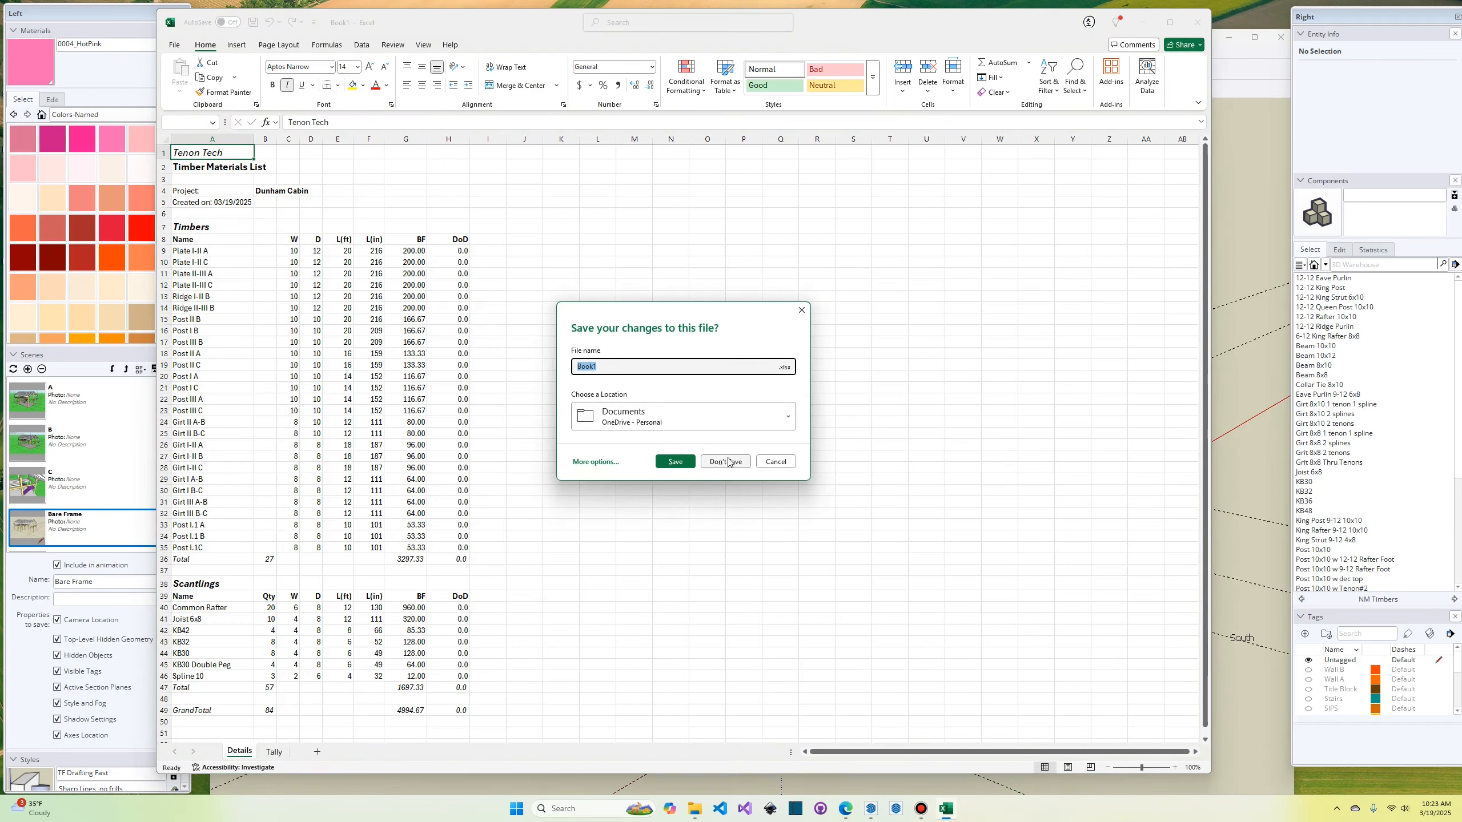
click(726, 462)
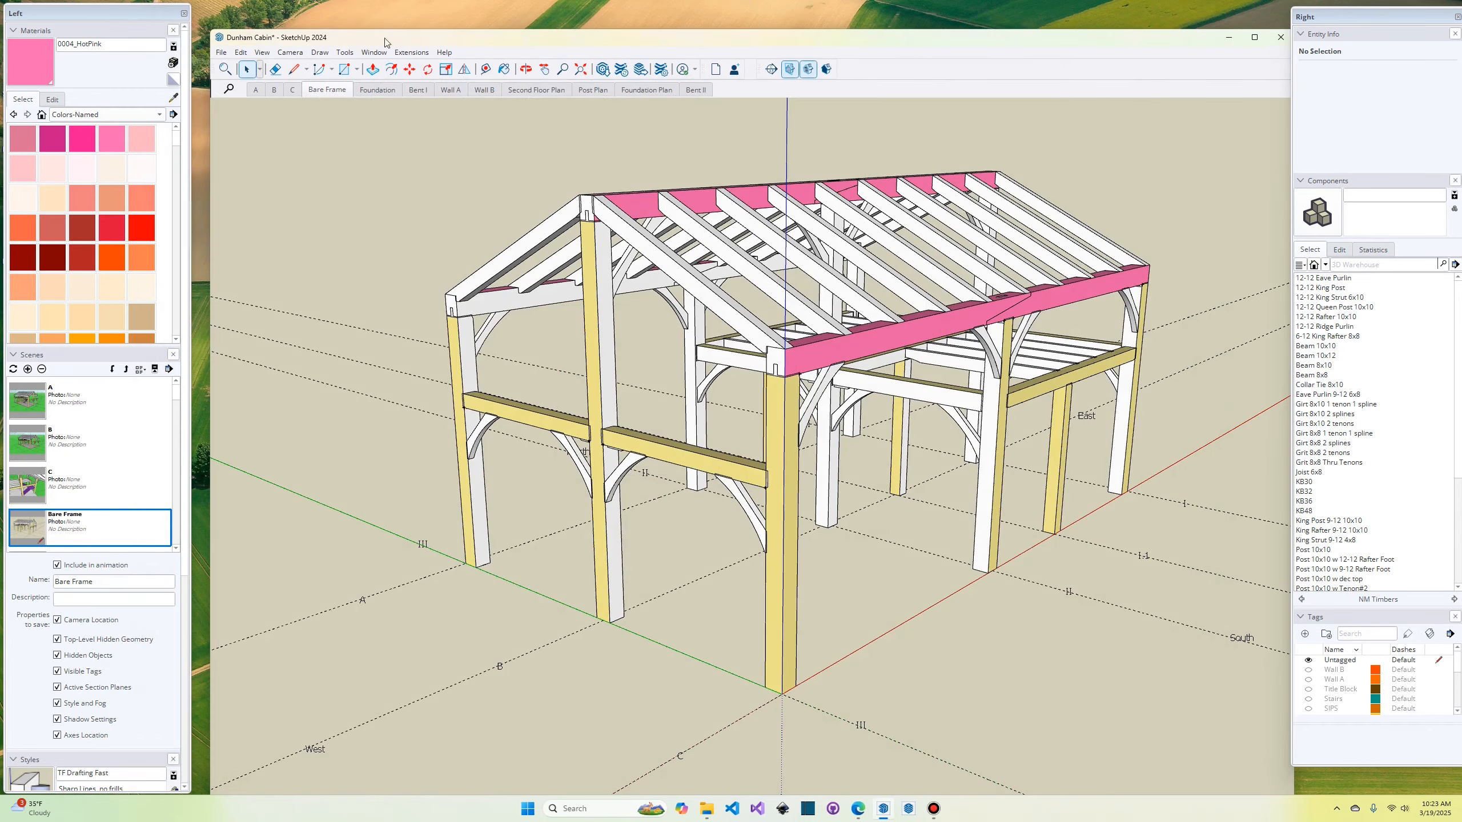
Step: Generate a new Timber List from the Dunham Cabin model and bring up the resulting workbook in Excel
click(413, 53)
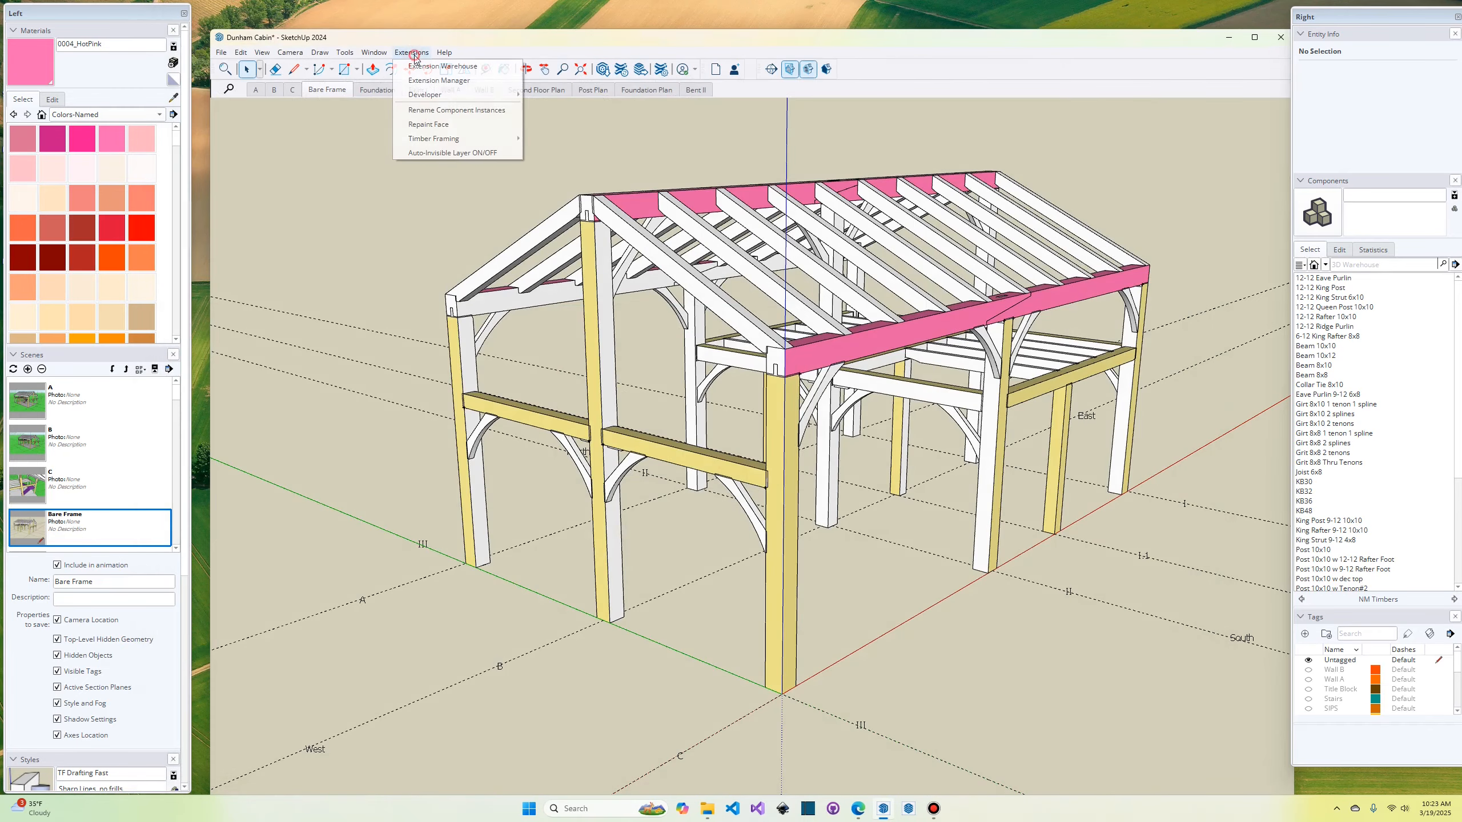
mouse_move(444, 141)
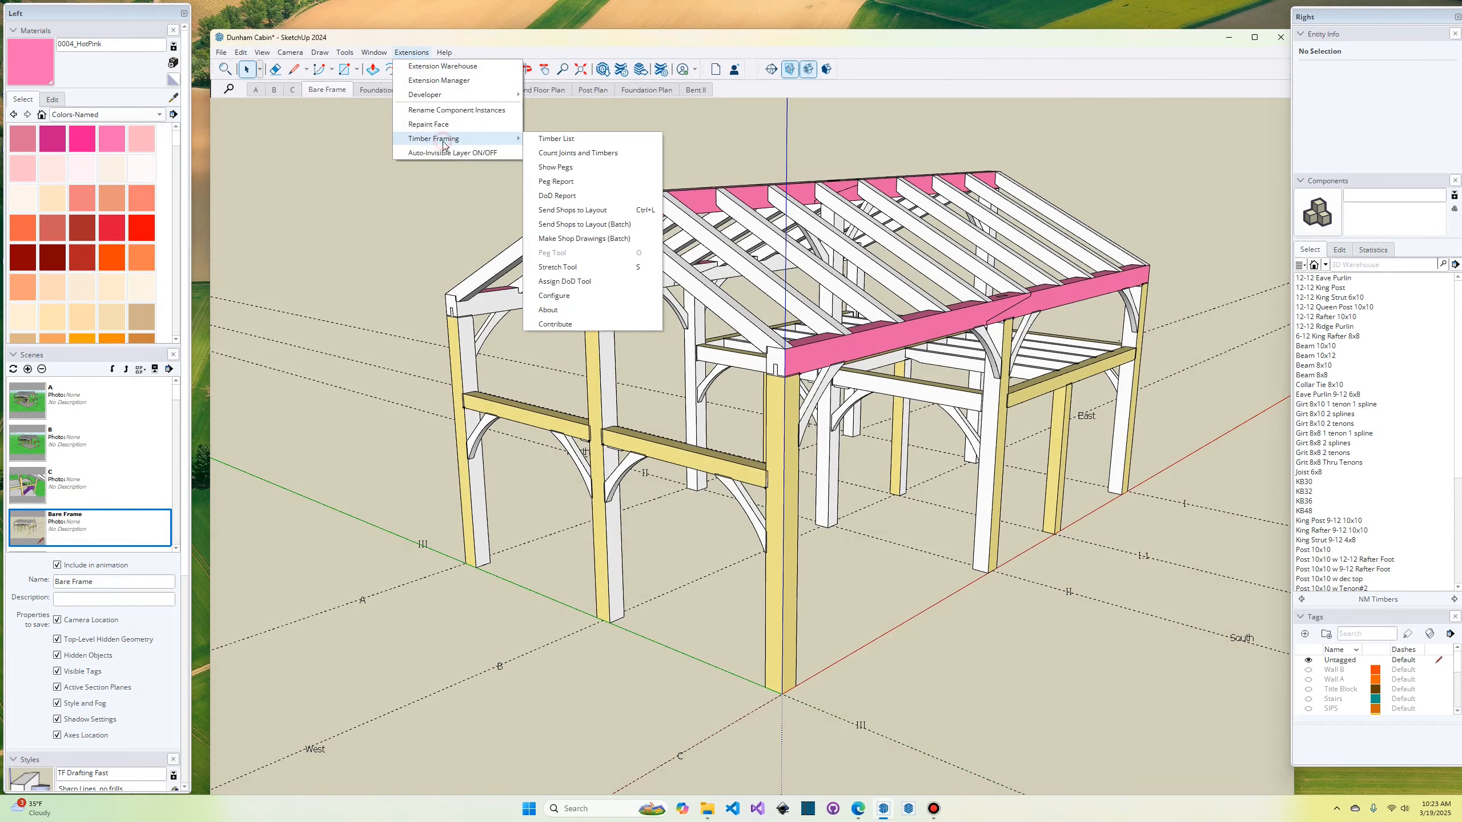
click(588, 139)
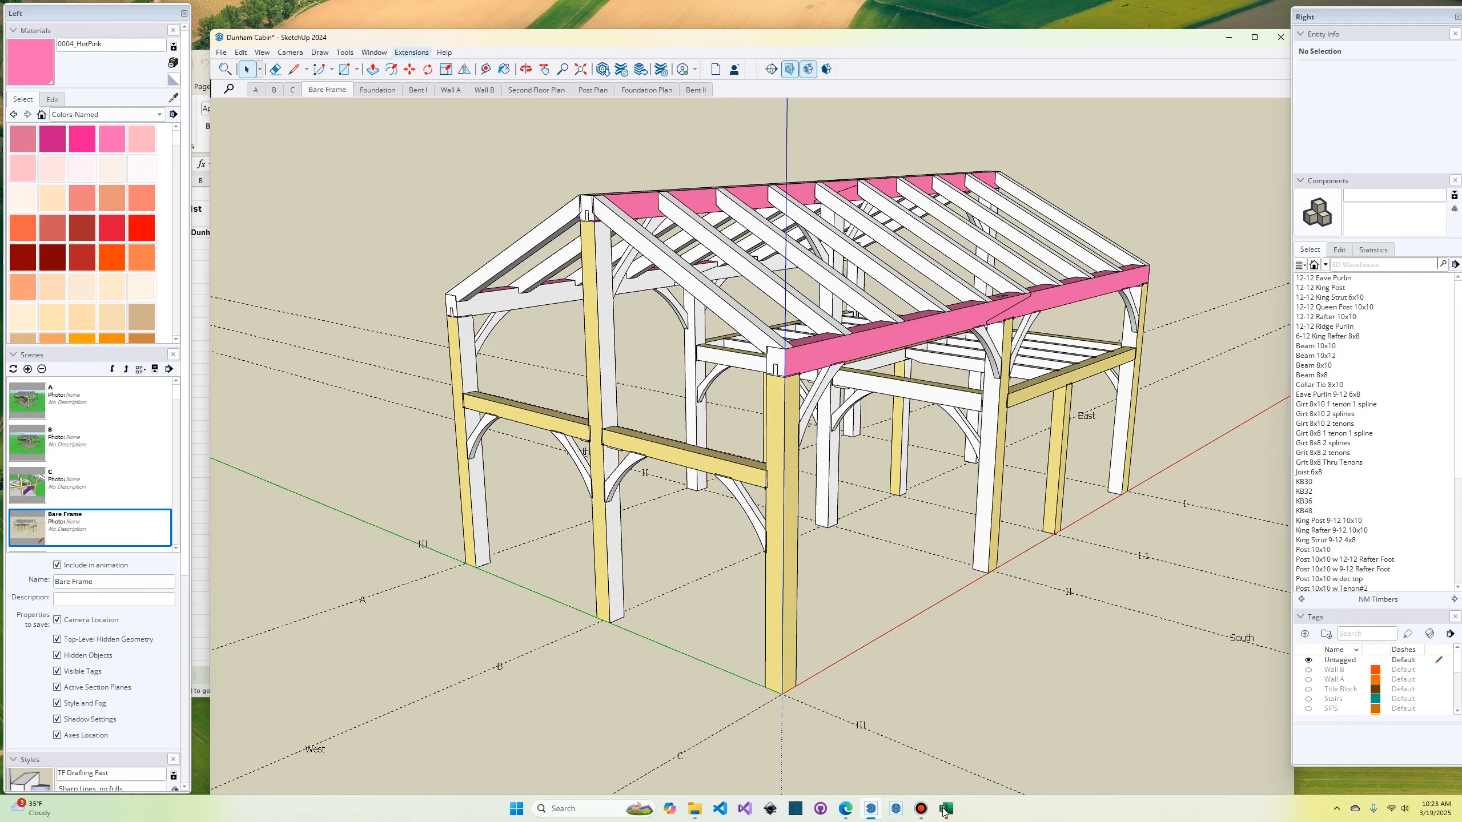
click(945, 809)
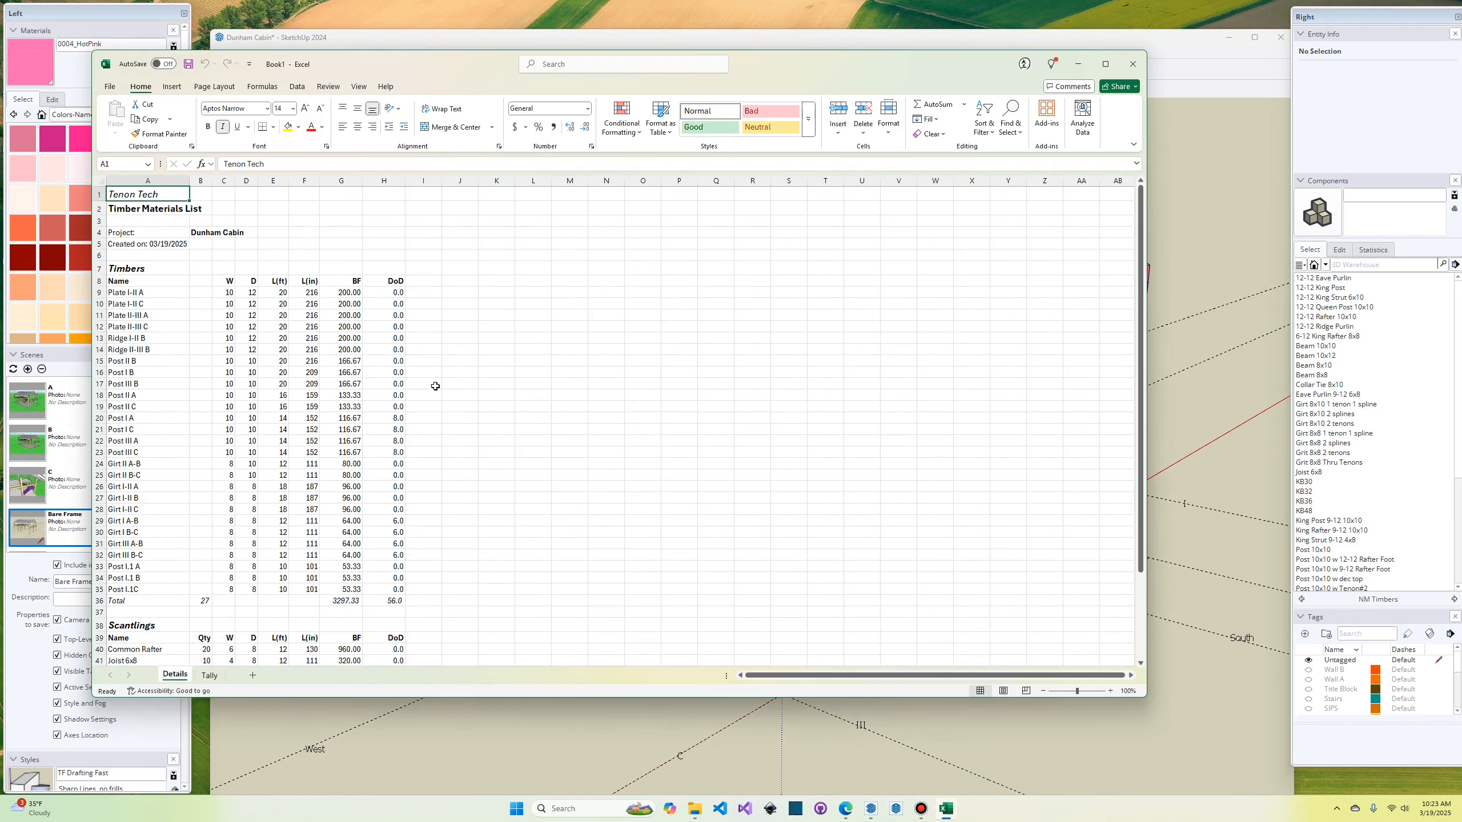
Step: Examine the DoD column for the posts and girts in the new timber list, along with its total
click(385, 418)
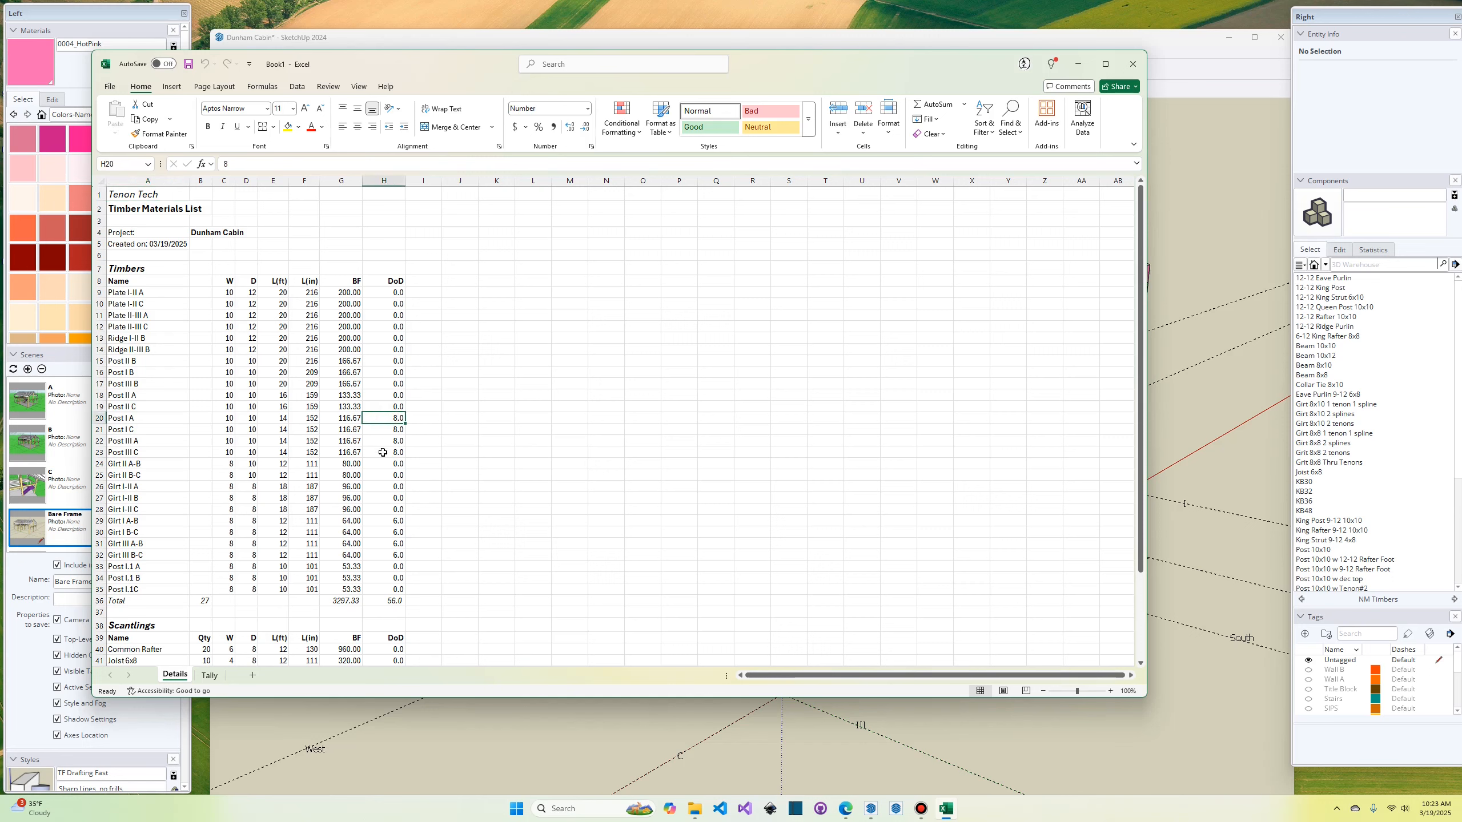
shift+click(382, 453)
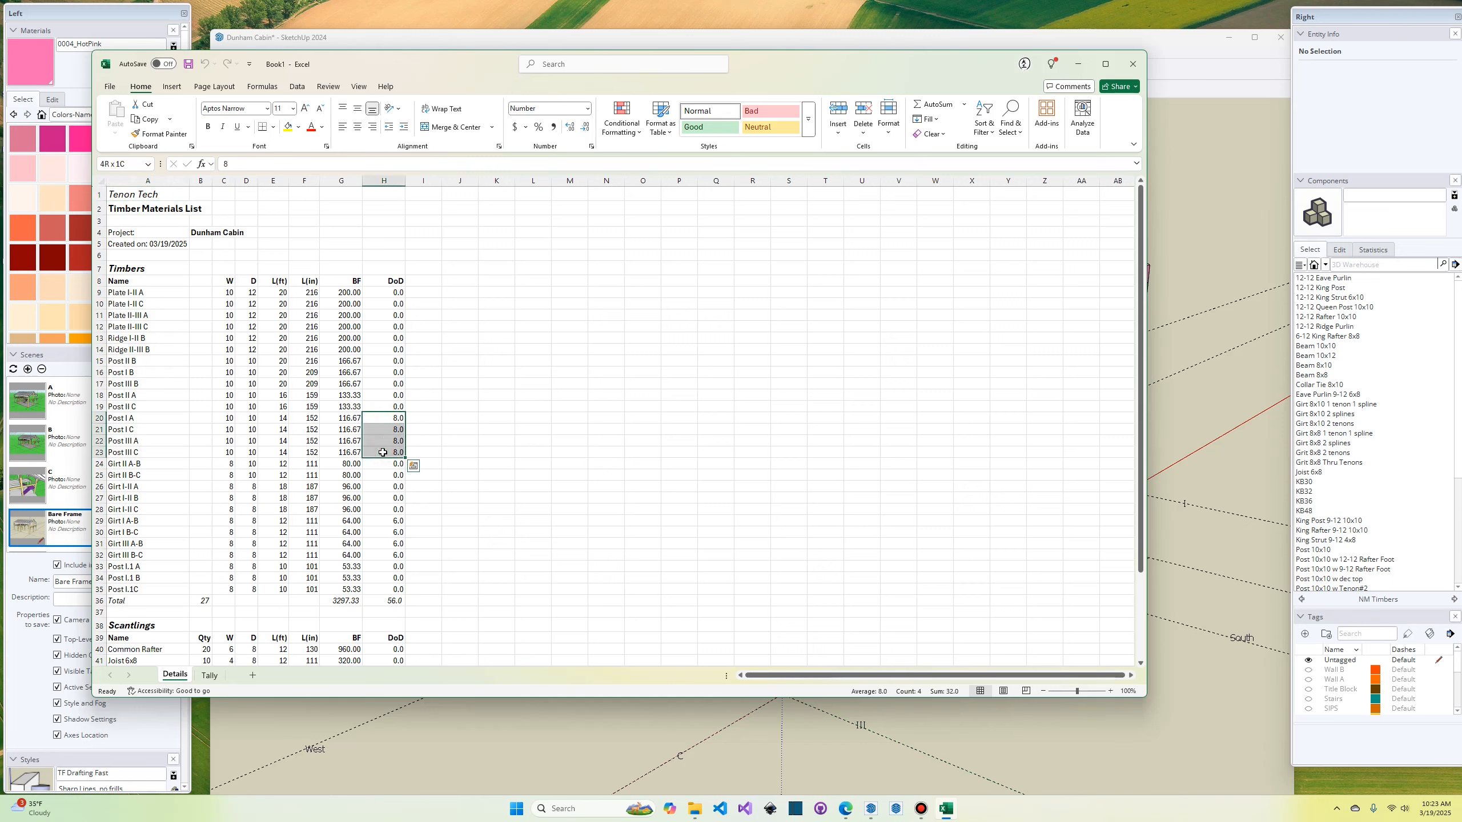
shift+click(380, 521)
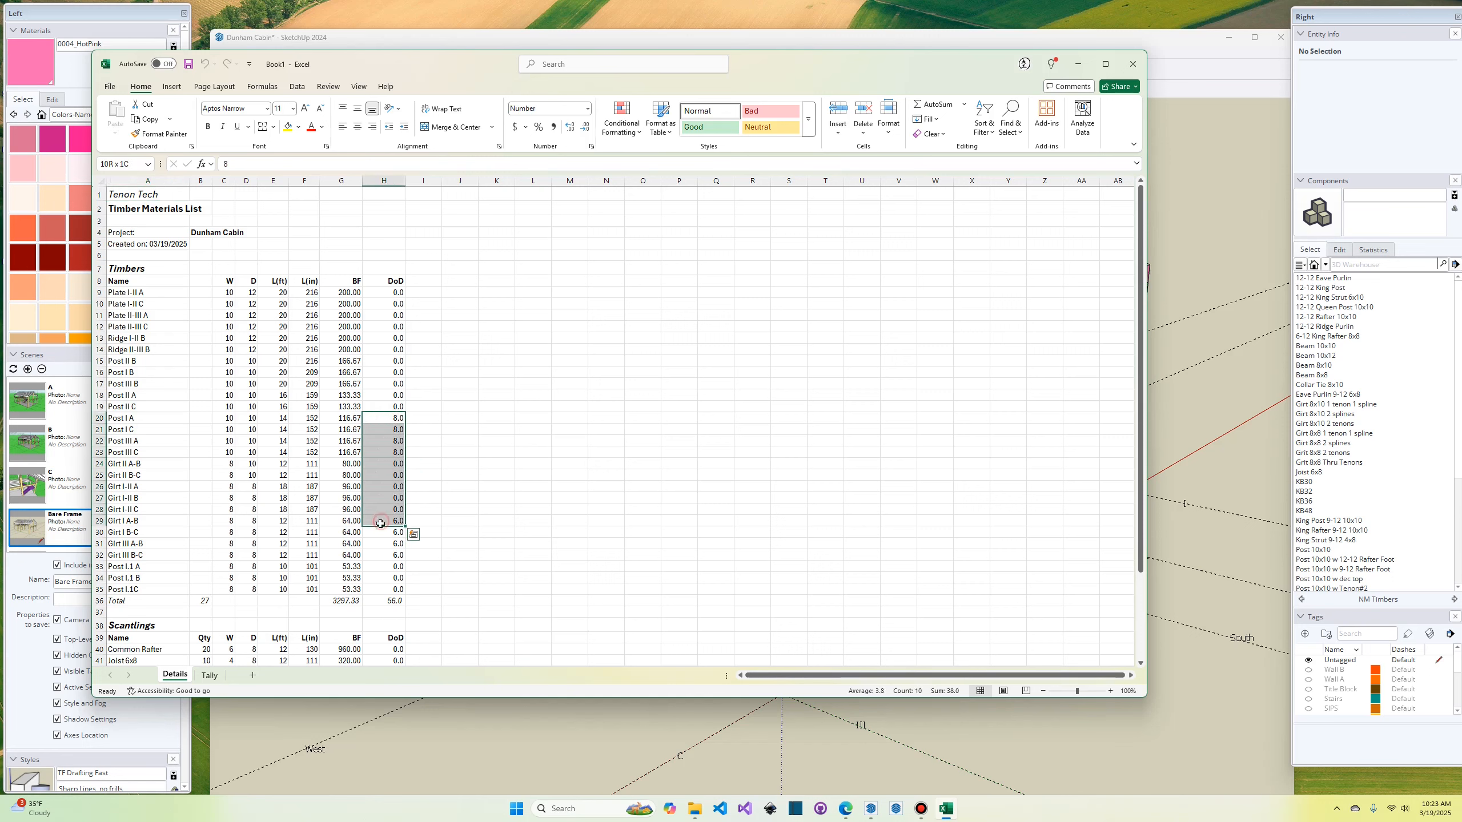
click(396, 600)
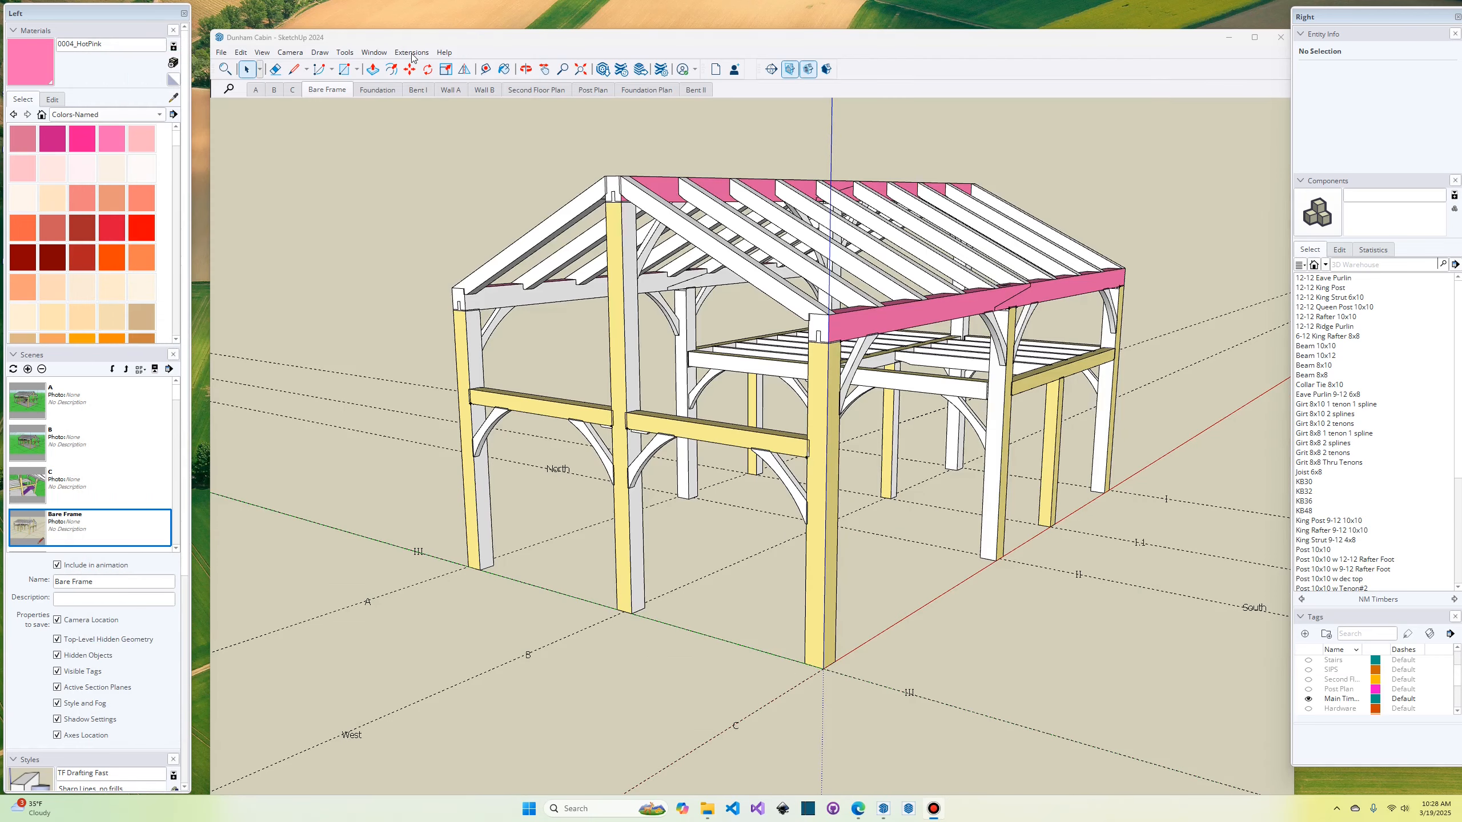
Step: Open the recent Leos Cabin model and set Timber List Tally by Tag to Yes in the Timber Framing configuration
click(221, 52)
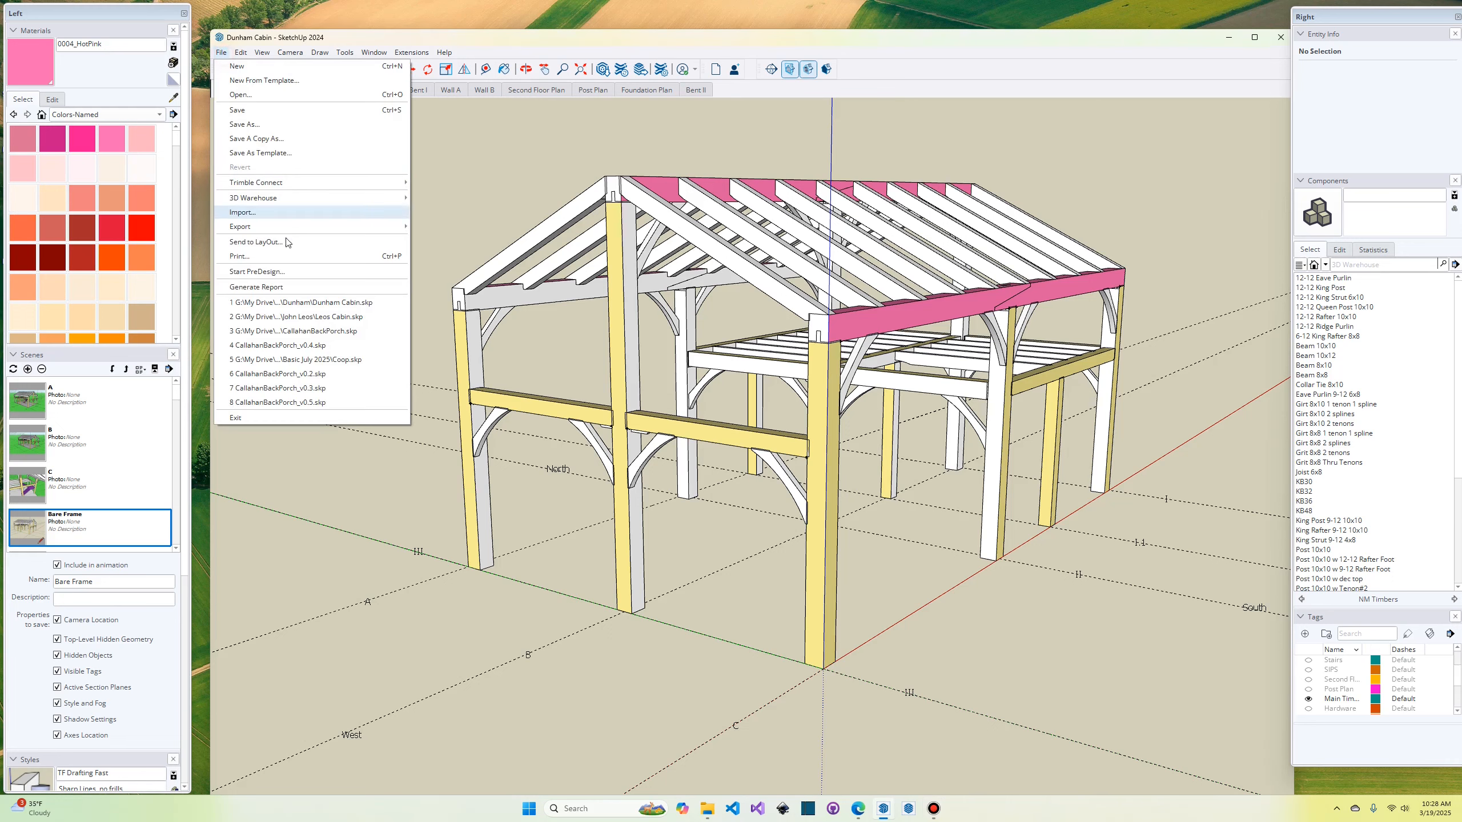
click(331, 318)
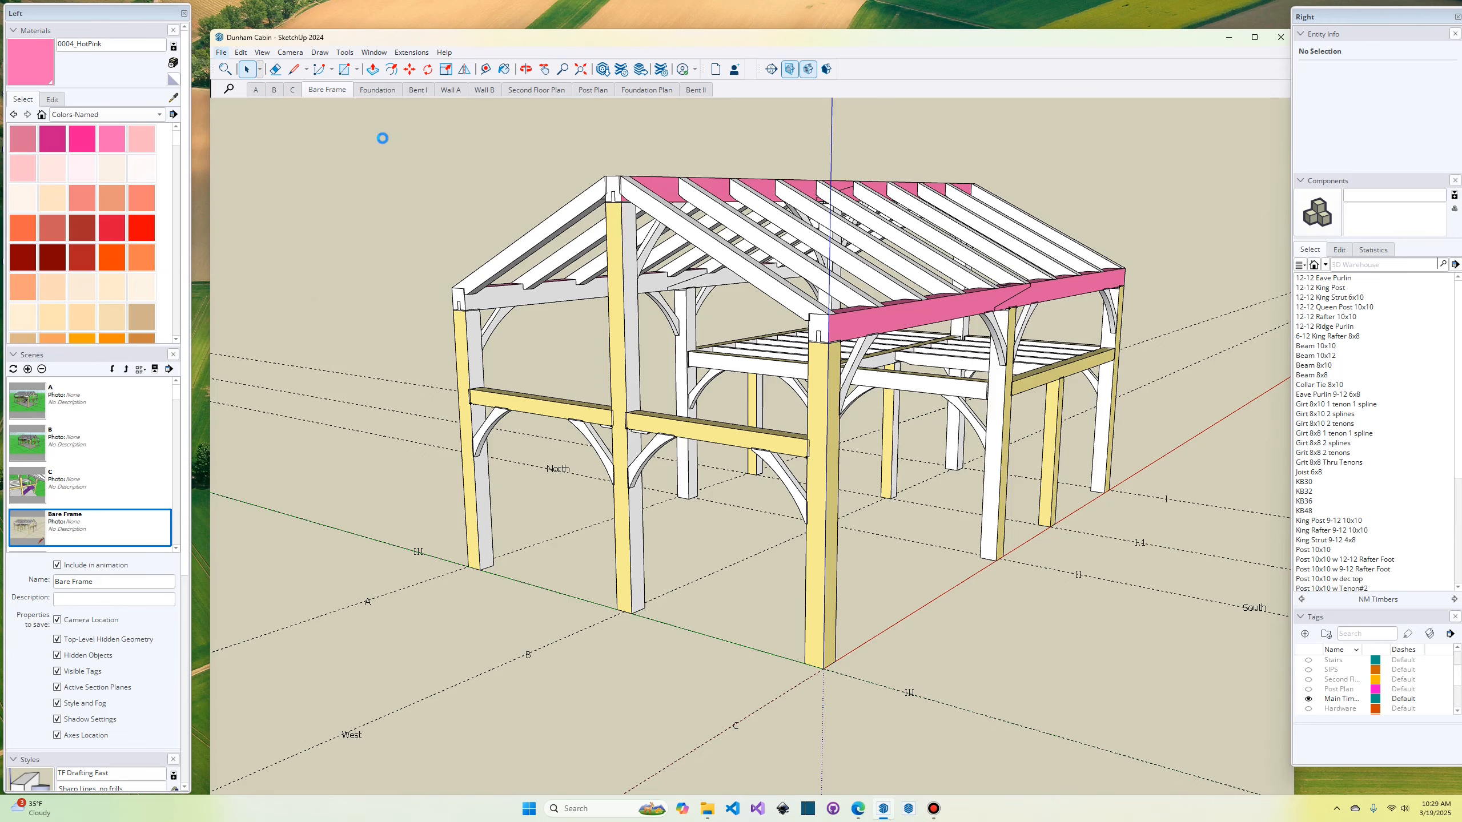
click(411, 52)
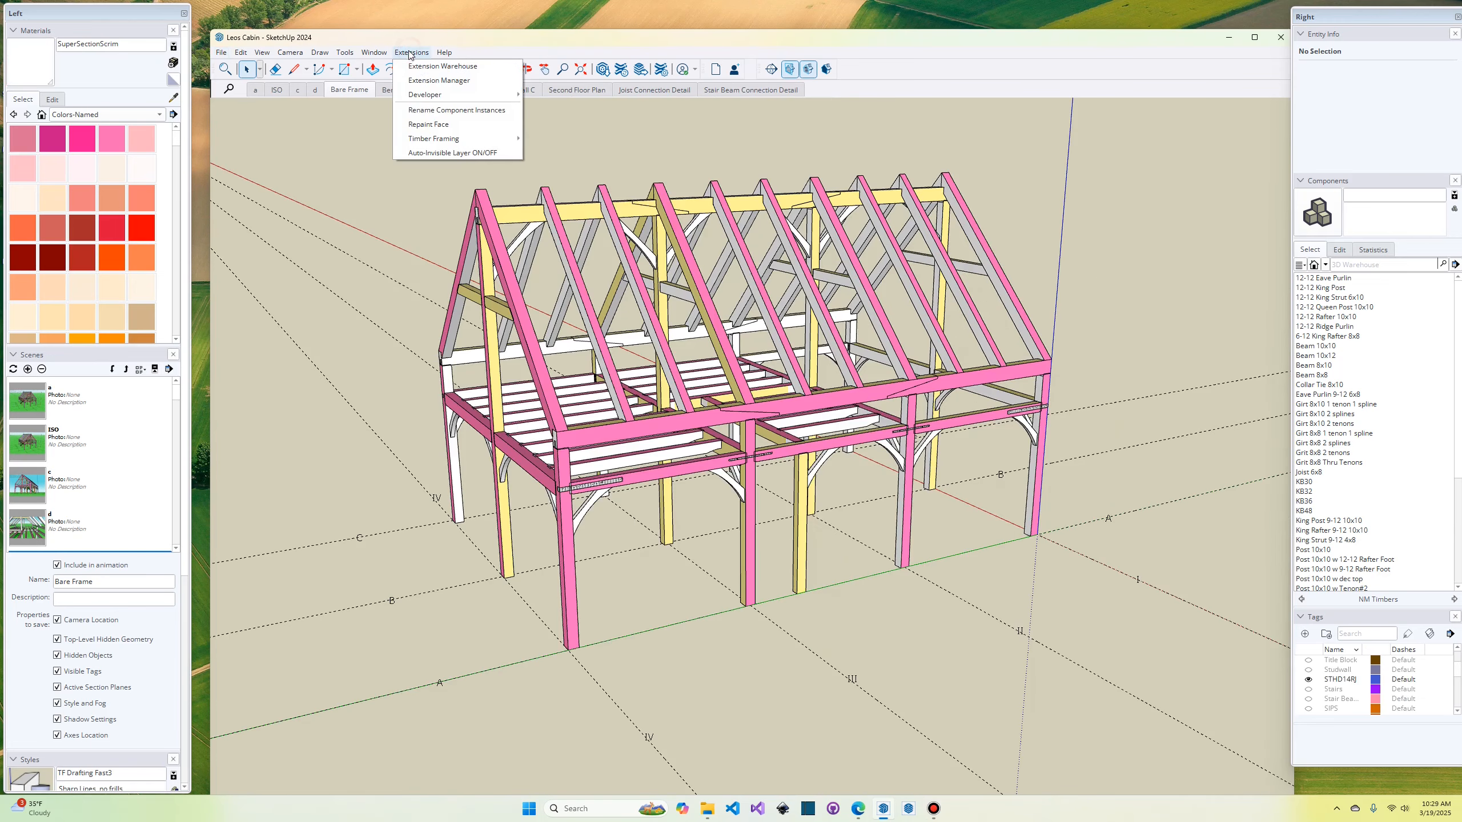
mouse_move(434, 138)
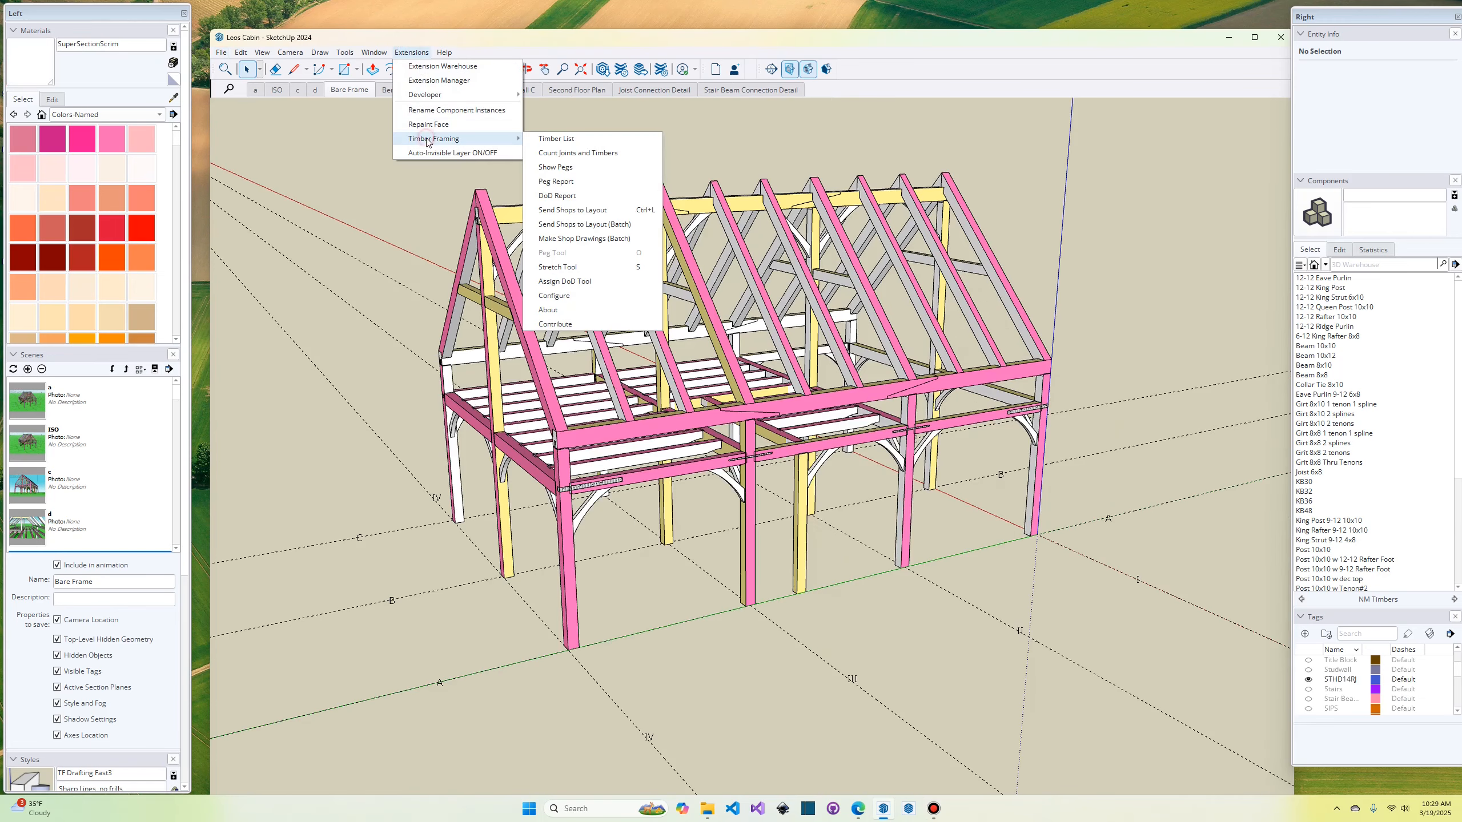
click(570, 295)
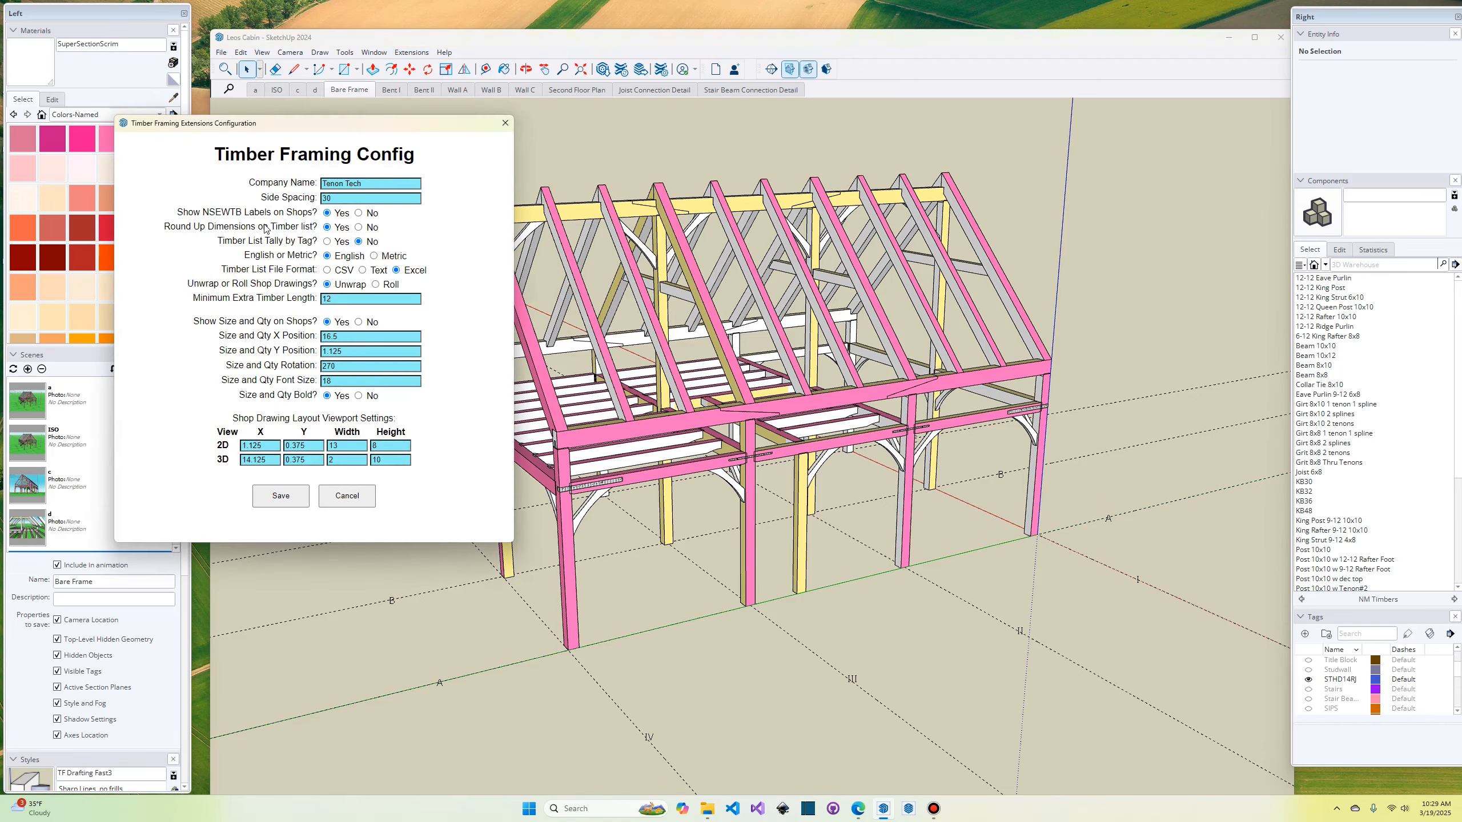
click(327, 242)
click(297, 496)
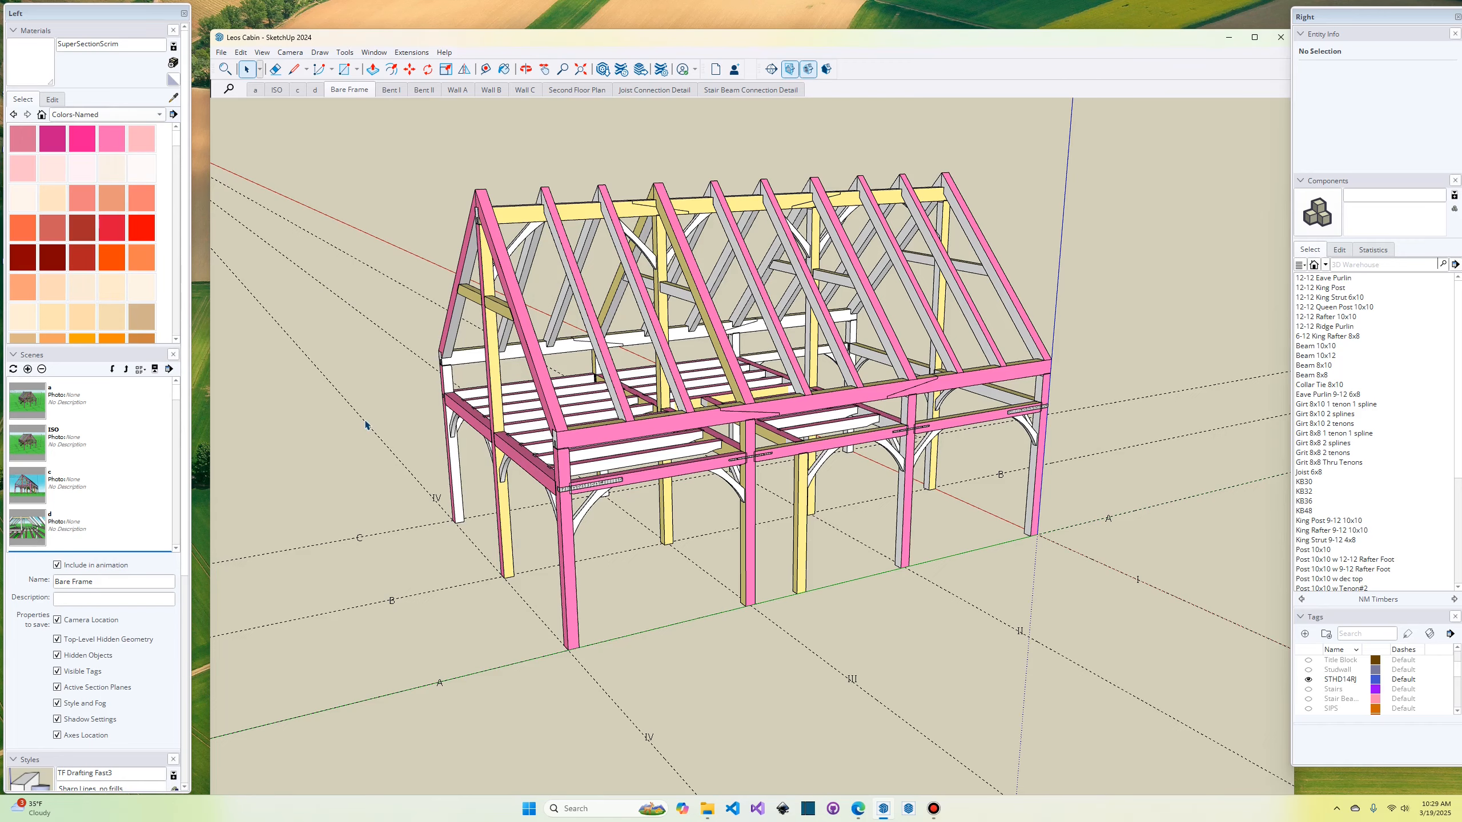
Step: Inspect the tags assigned to the tie beam at bent III and to the metal strap beside the front corner post
middle_drag(381, 417, 618, 475)
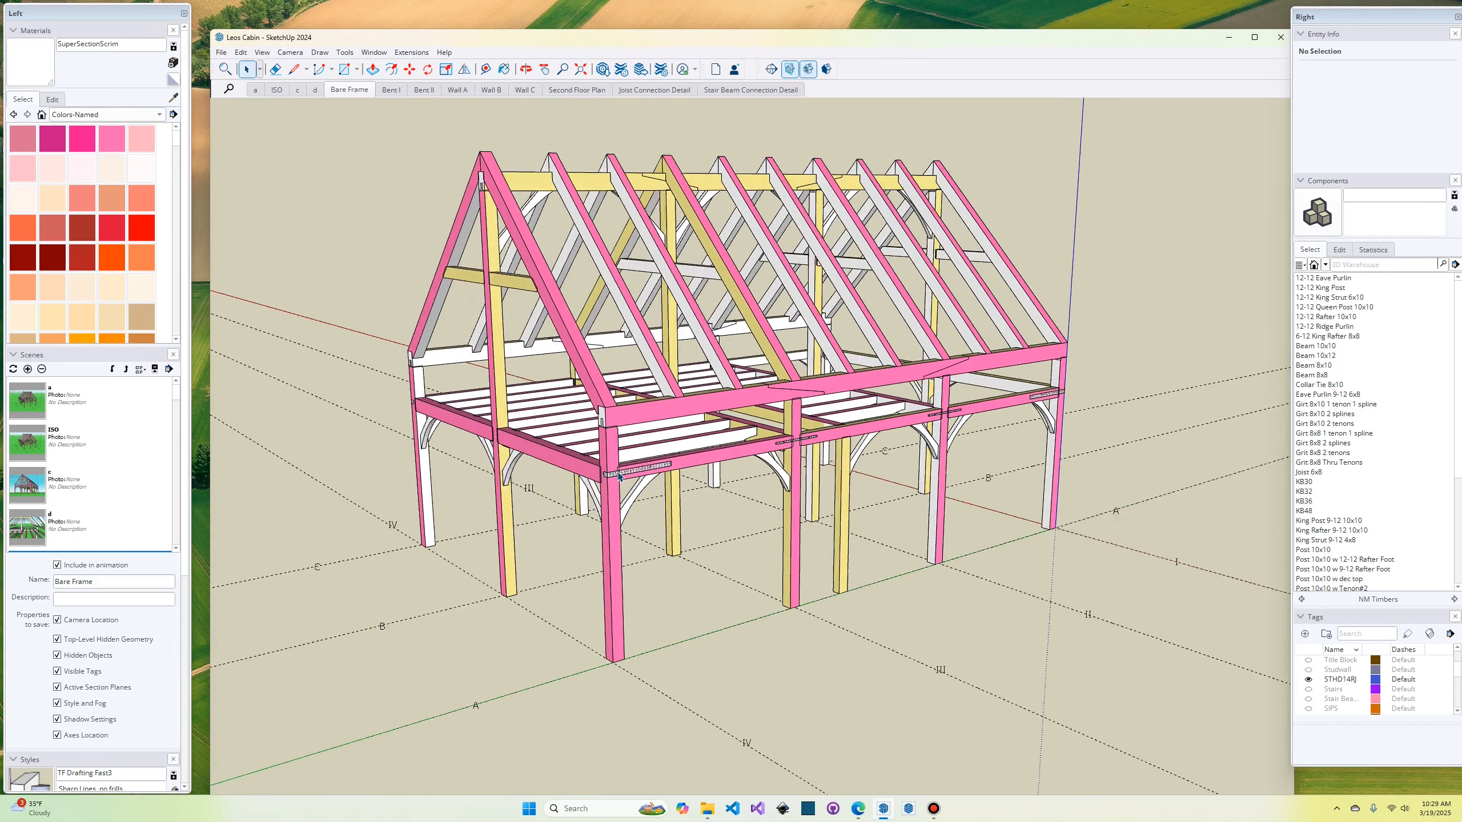
scroll(618, 475, up, 6)
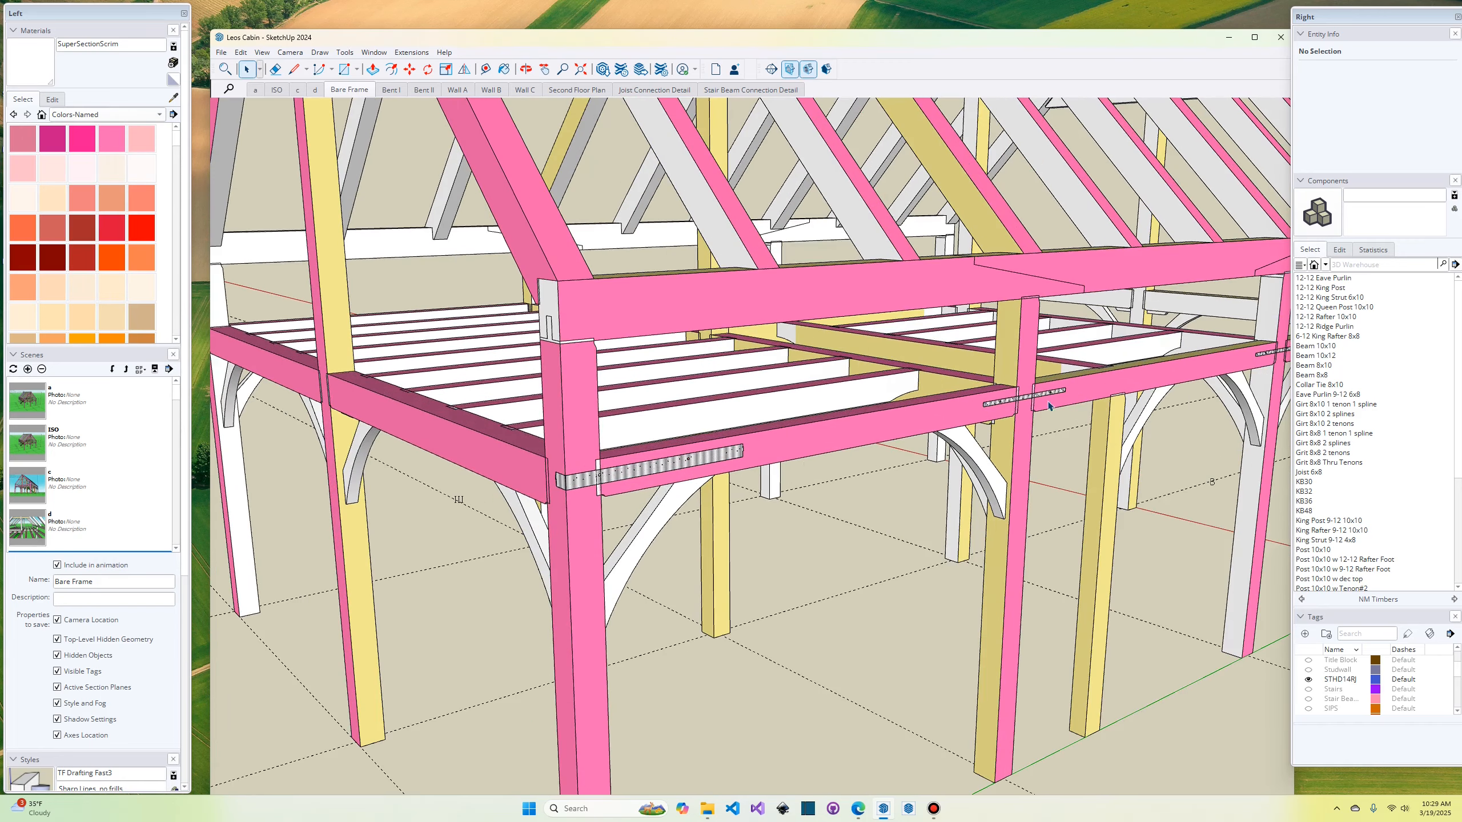
middle_drag(1049, 406, 908, 427)
scroll(991, 434, up, 4)
middle_drag(1040, 426, 800, 478)
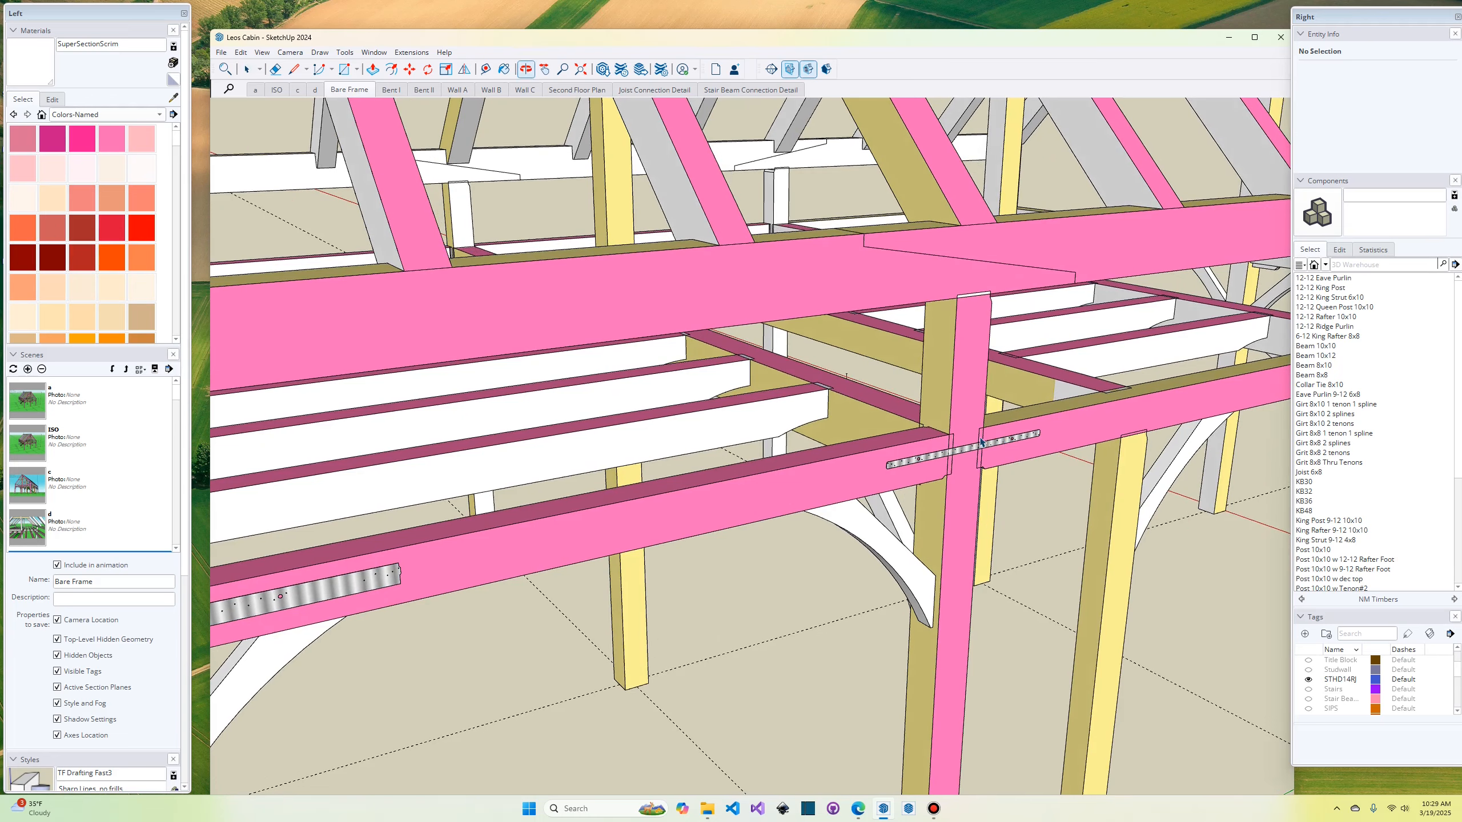
click(860, 409)
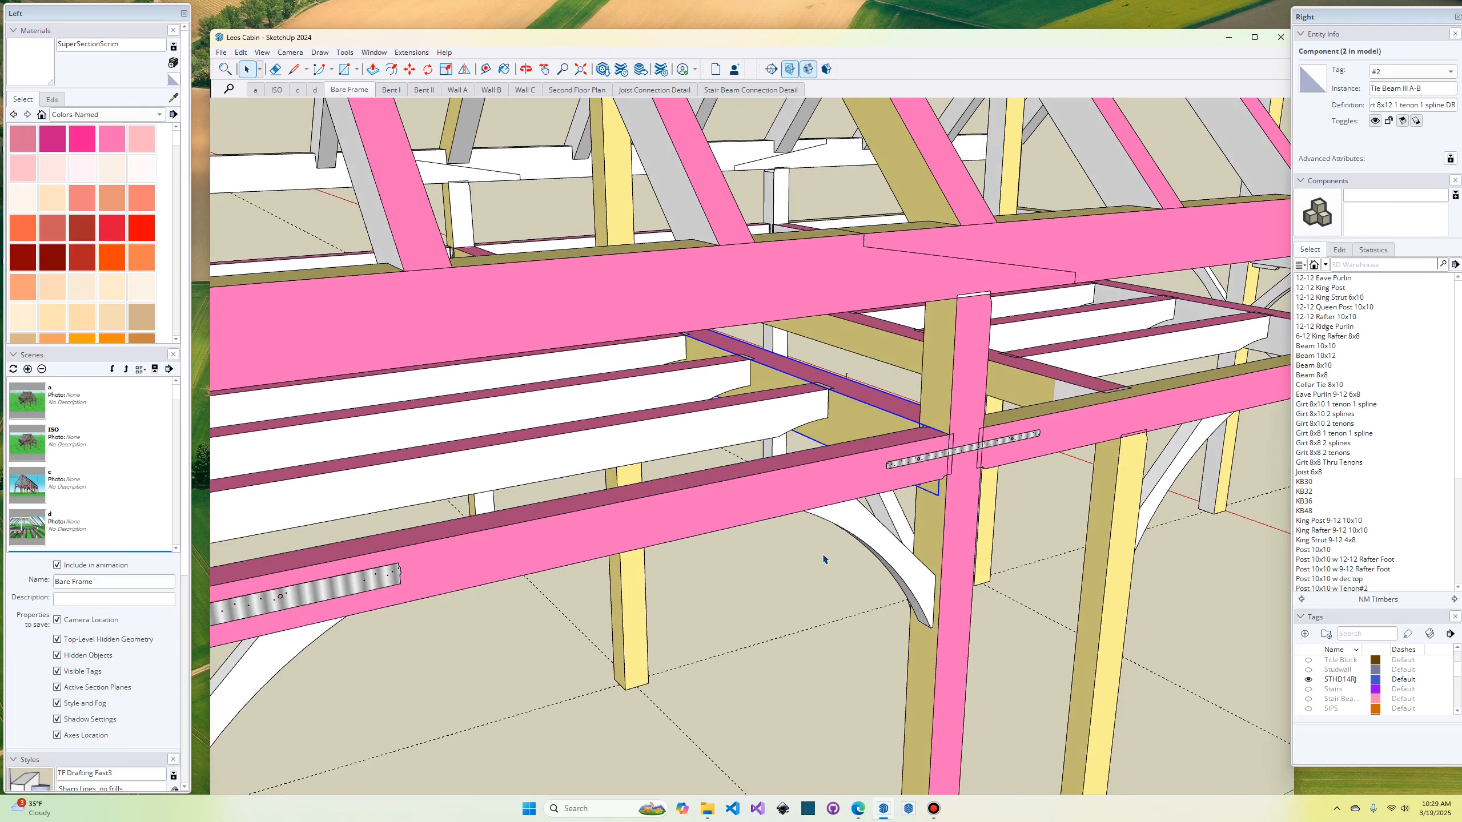
scroll(824, 558, down, 10)
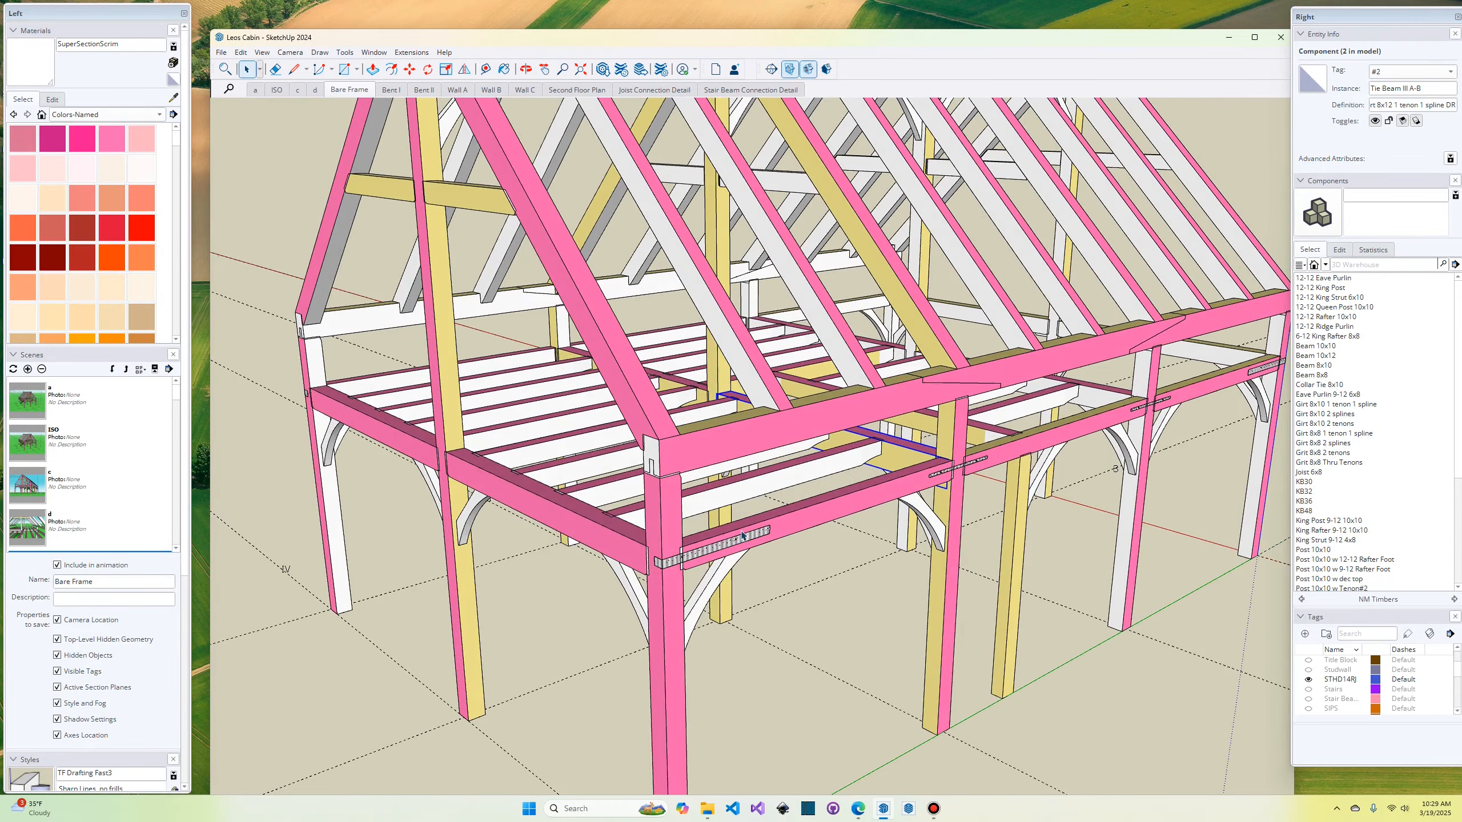
scroll(740, 550, up, 3)
click(742, 542)
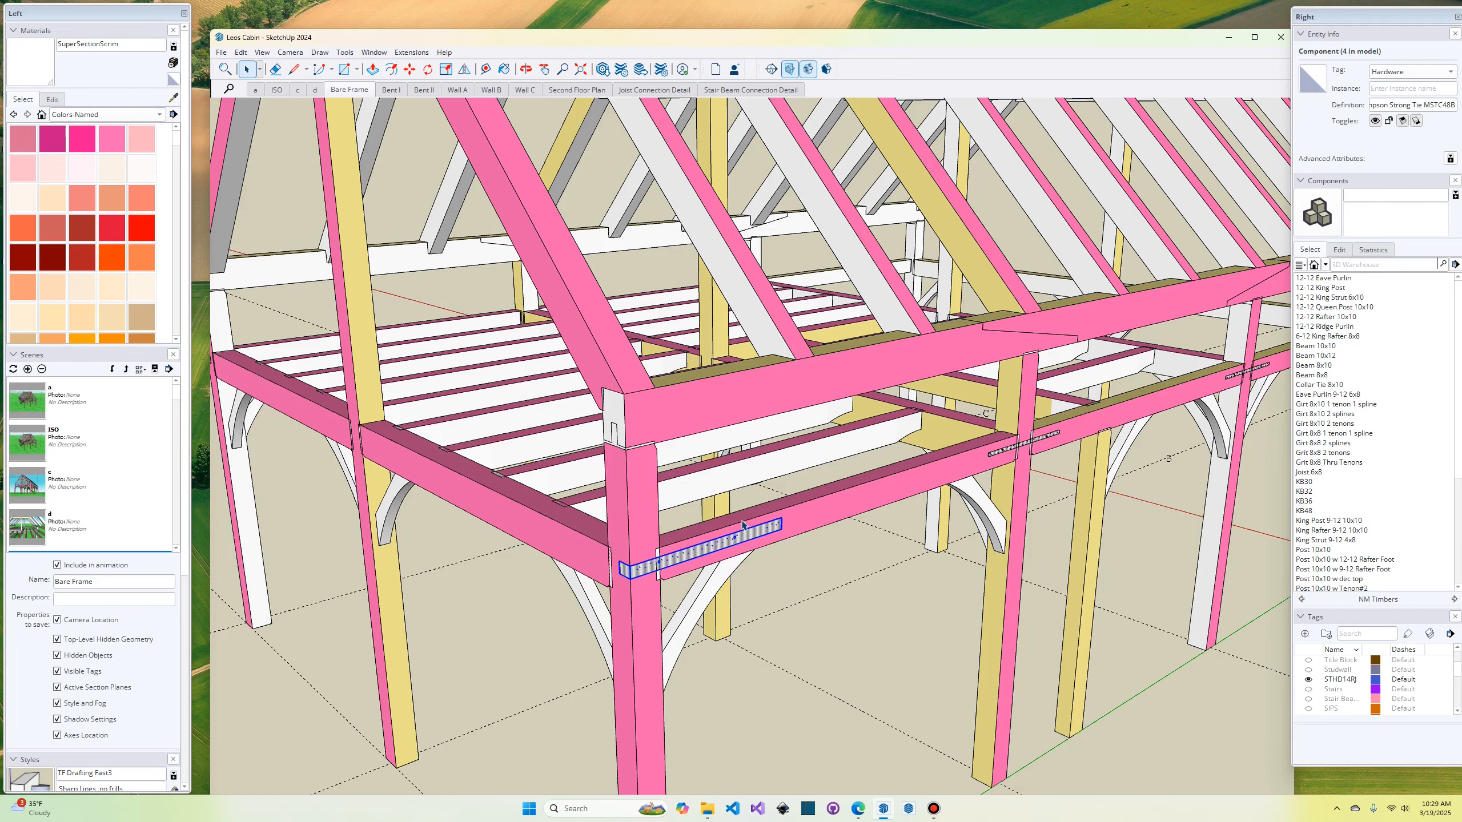
scroll(742, 524, down, 5)
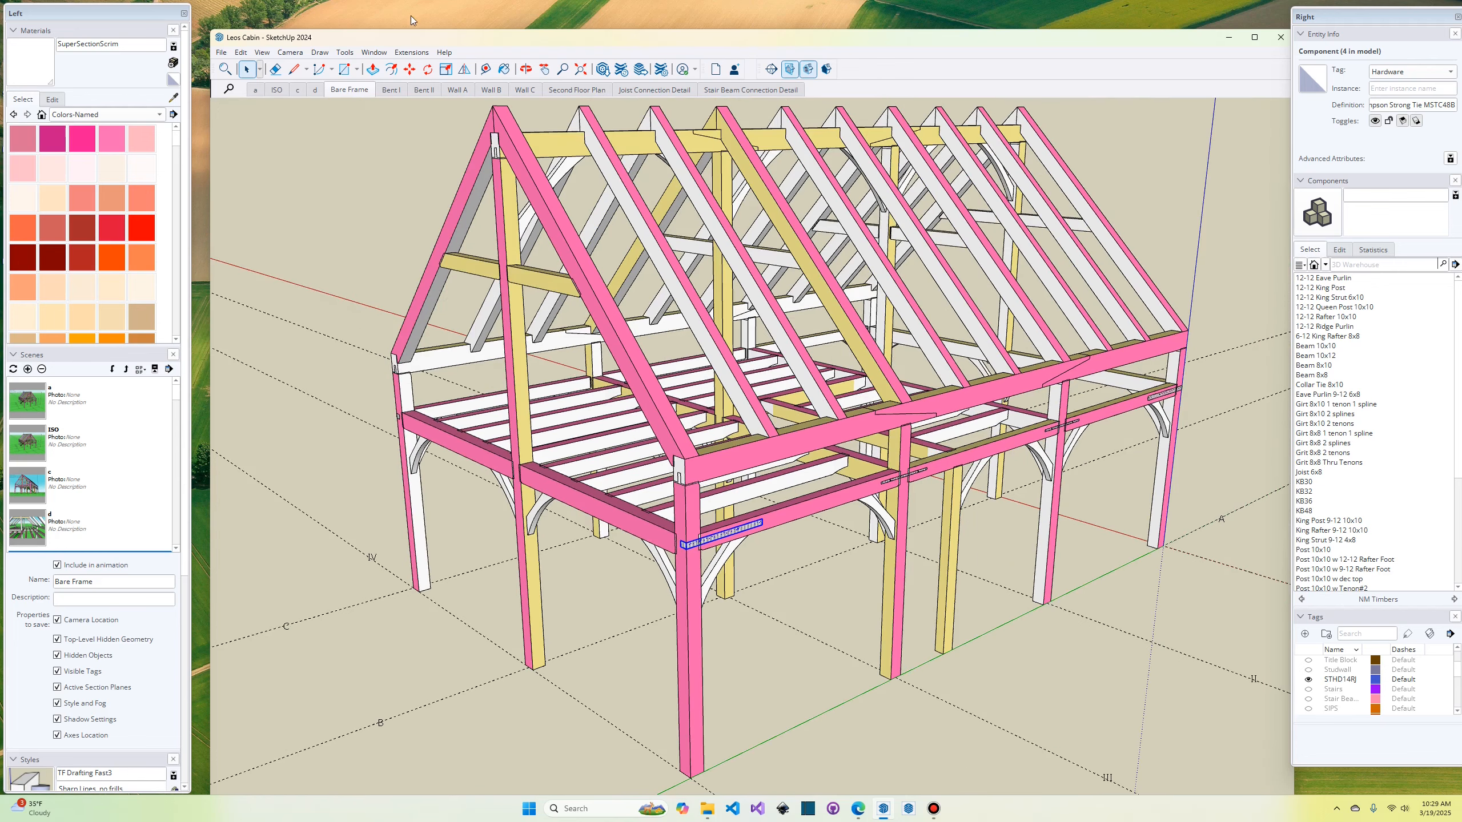
Step: Generate a Timber List from the Leos Cabin model and bring up the resulting workbook in Excel
click(411, 52)
click(455, 139)
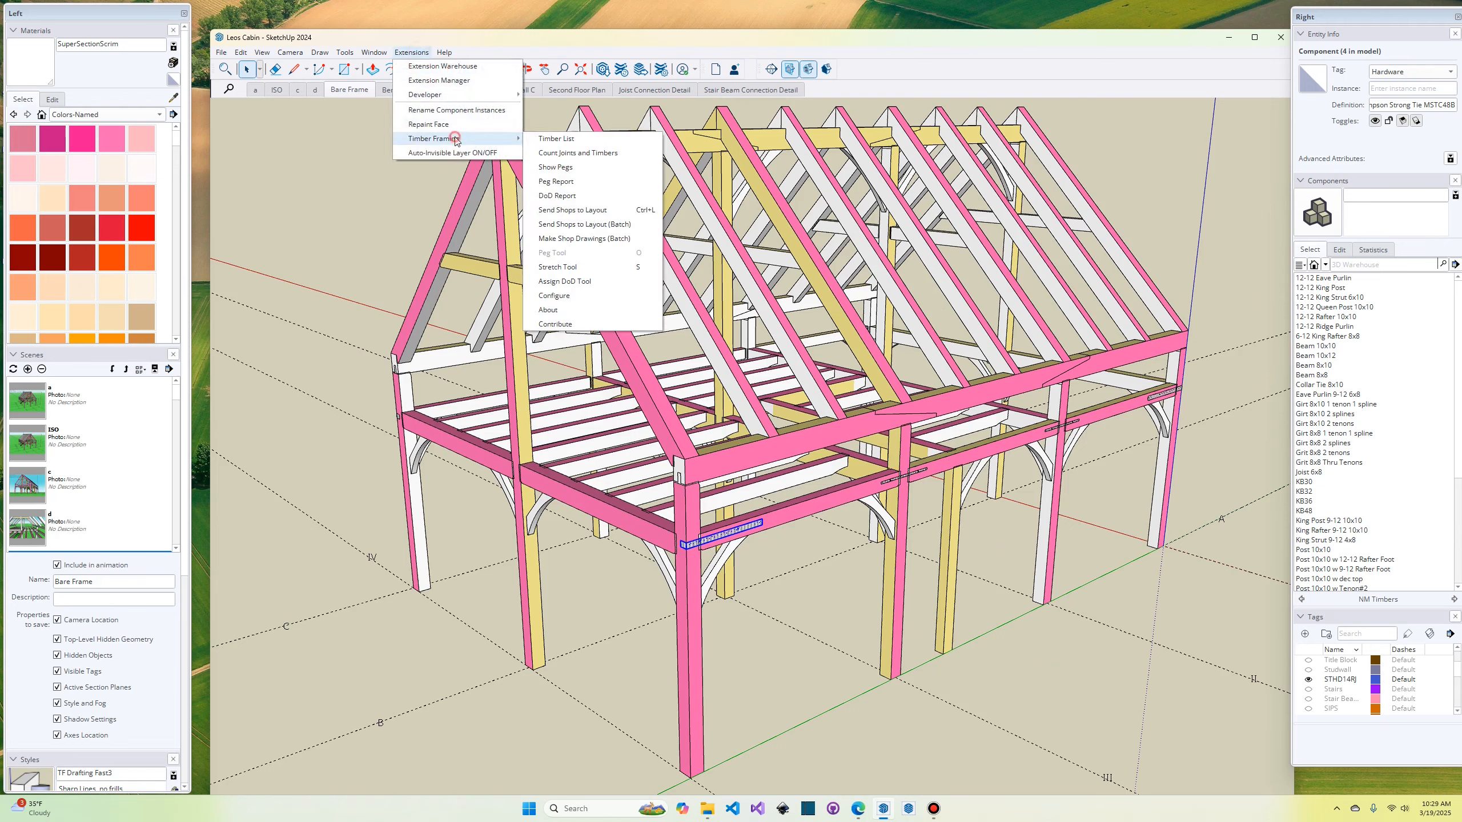
click(564, 140)
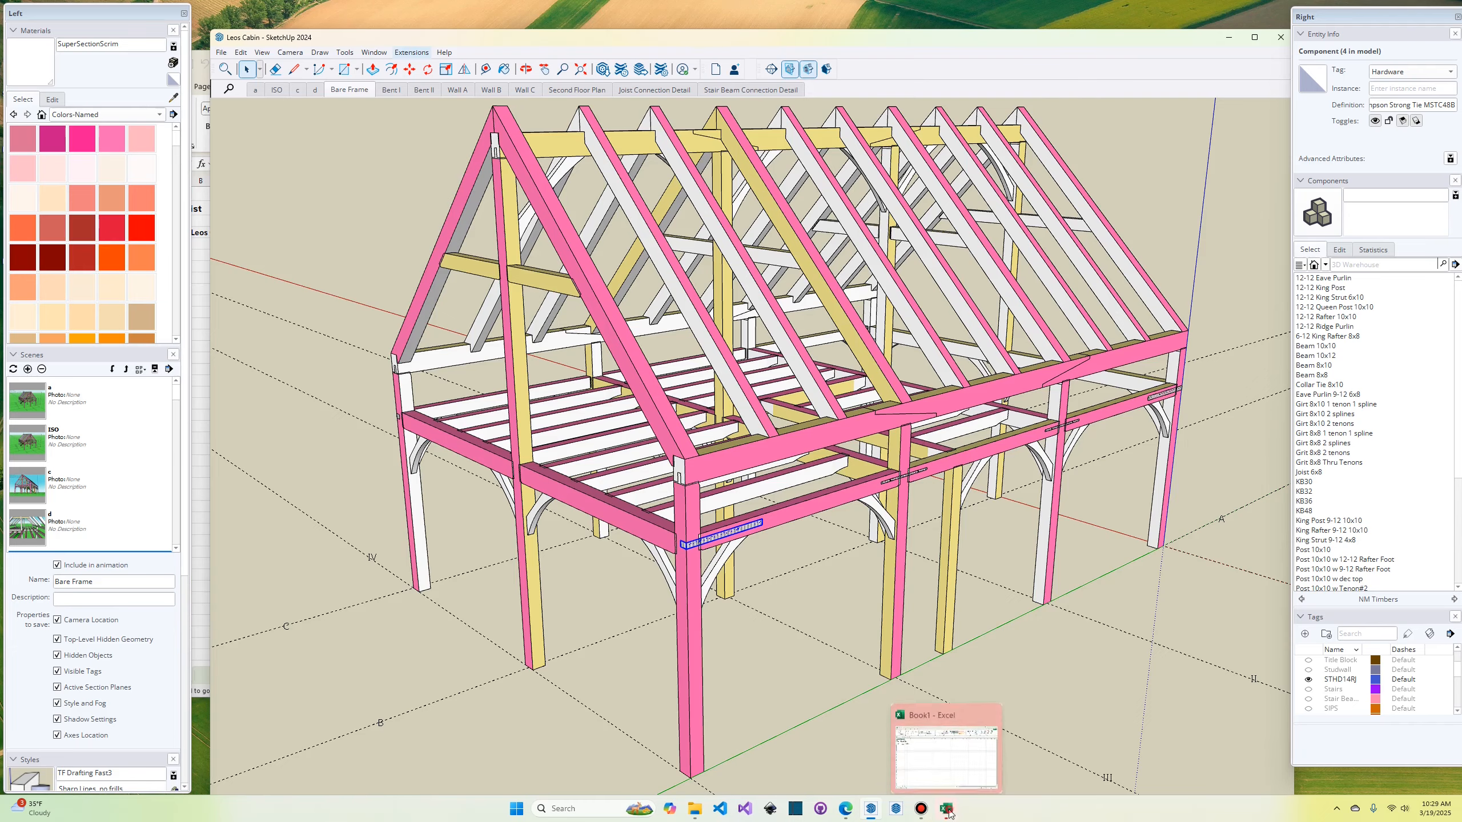
click(952, 809)
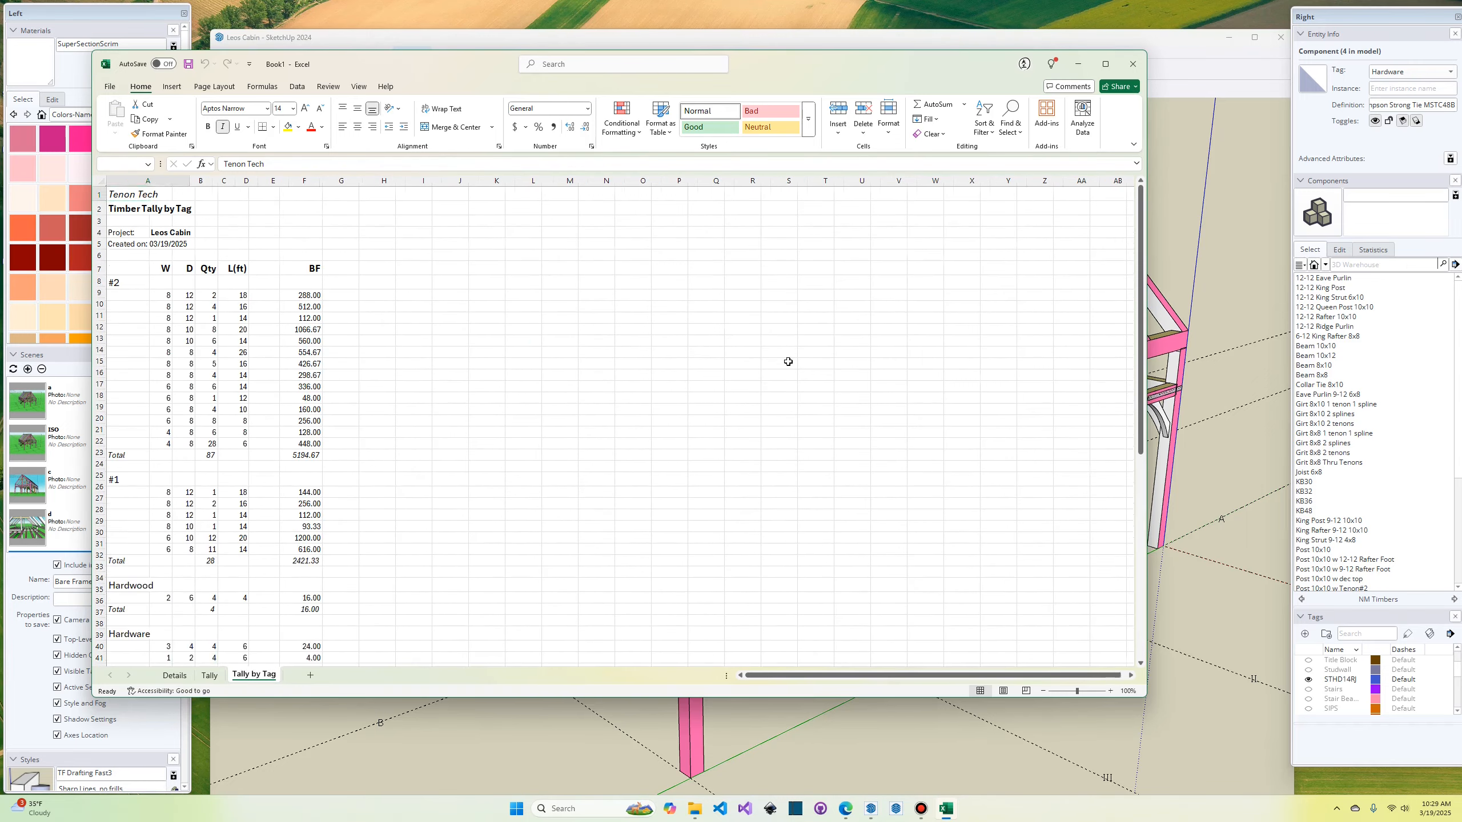
Step: Look through the Details and Tally sheets of the timber list and return to the Tally by Tag sheet
click(174, 674)
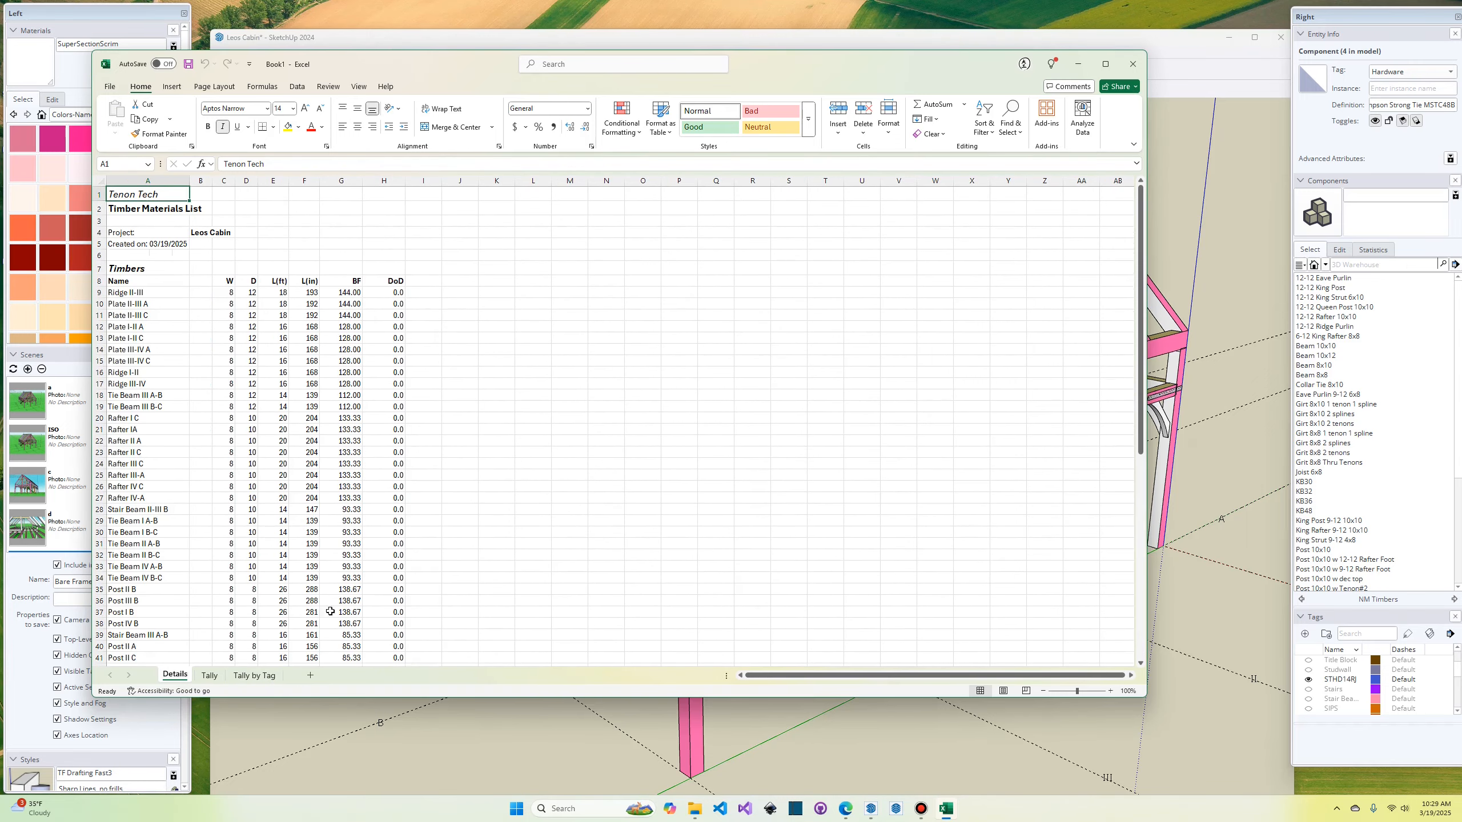
click(209, 674)
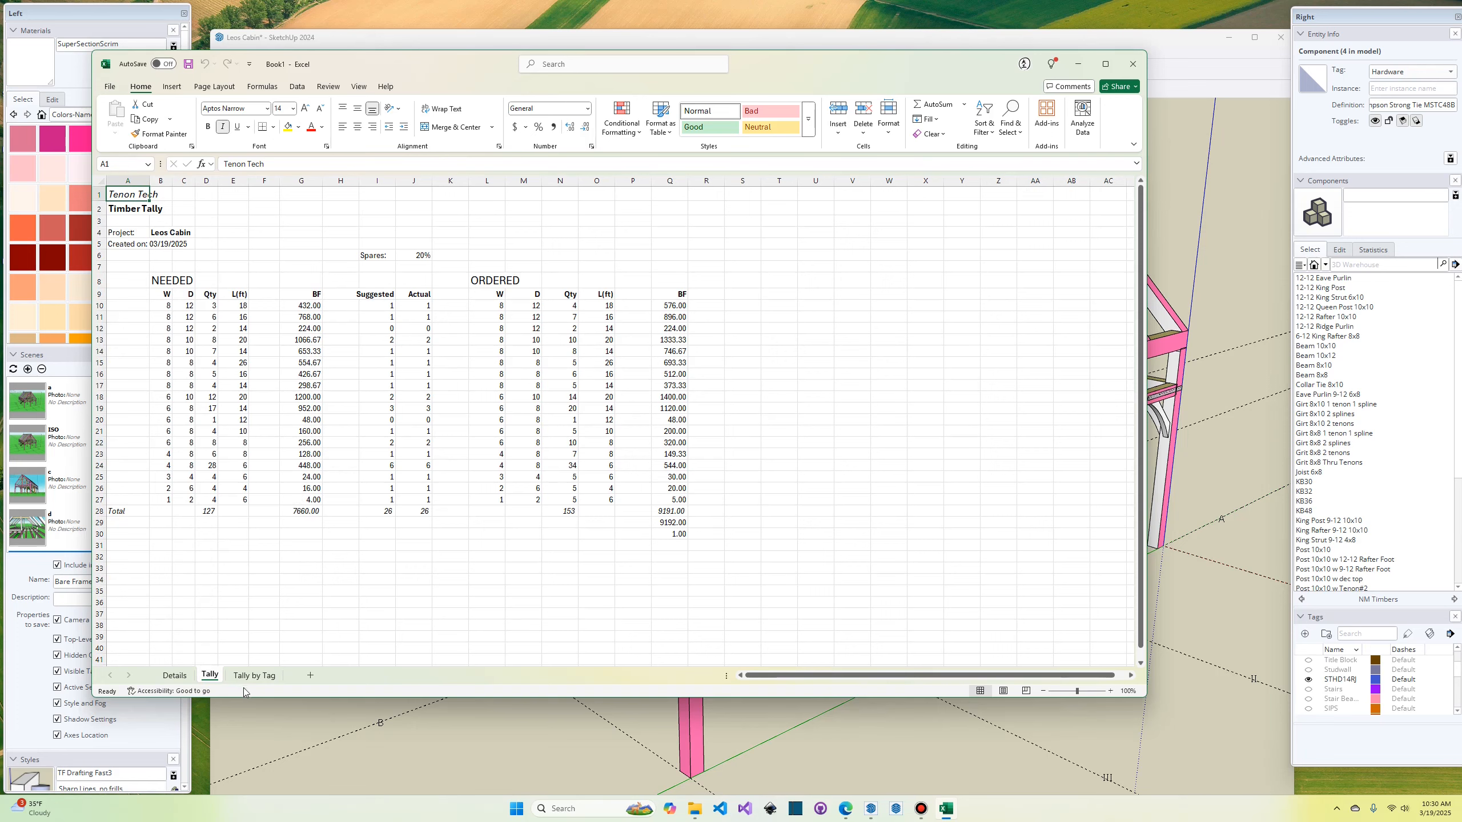
click(255, 676)
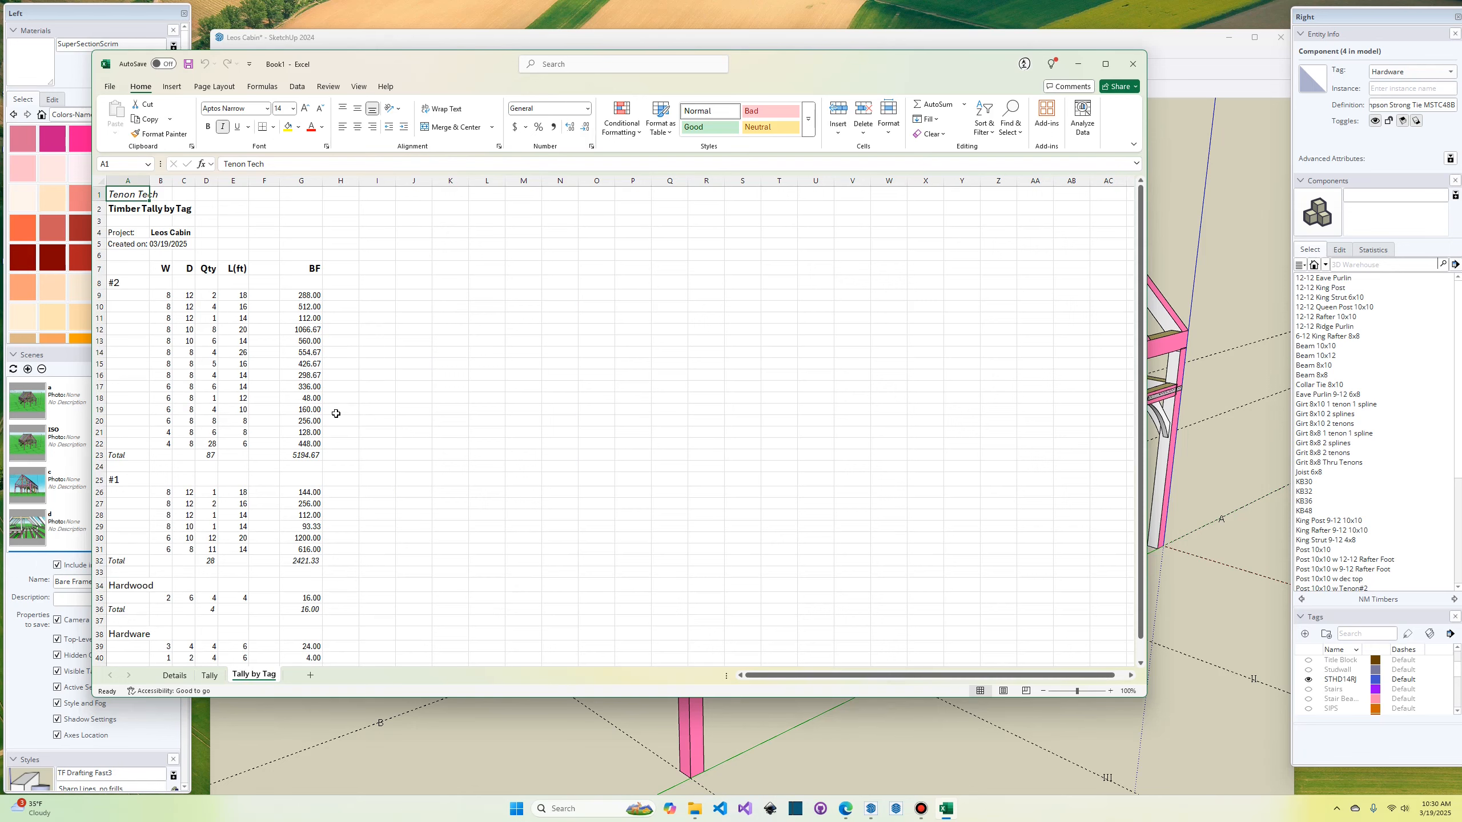
Step: Examine the #2, #1, Hardwood and Hardware groups of the tally by tag
scroll(385, 415, down, 1)
scroll(386, 417, up, 1)
click(121, 282)
drag(143, 486, 319, 576)
scroll(370, 504, down, 2)
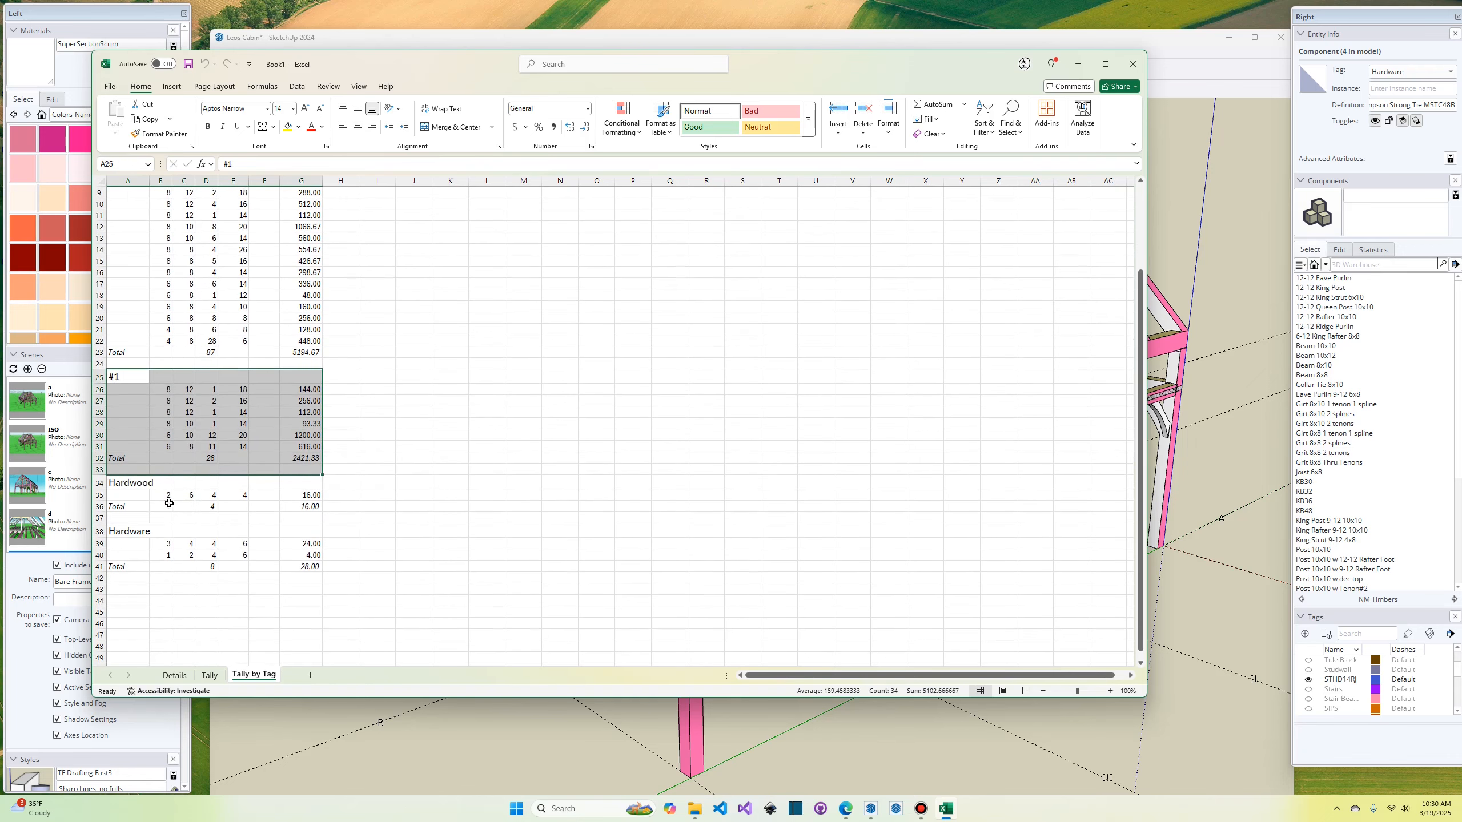
drag(136, 482, 327, 507)
click(352, 533)
drag(157, 530, 346, 567)
click(127, 534)
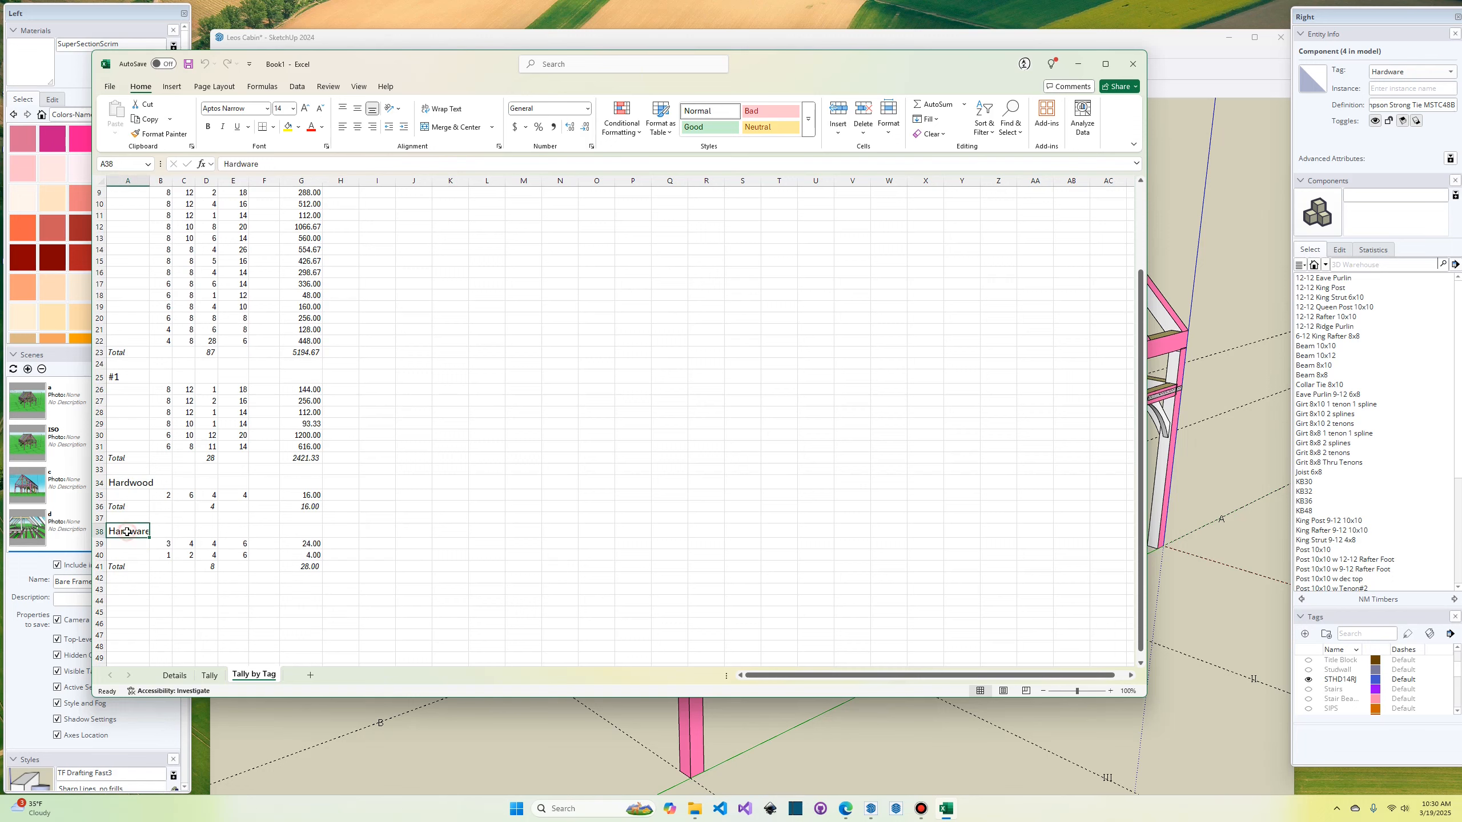
Step: Check the Hardware group's board feet and close the timber list workbook without saving
click(292, 555)
click(338, 565)
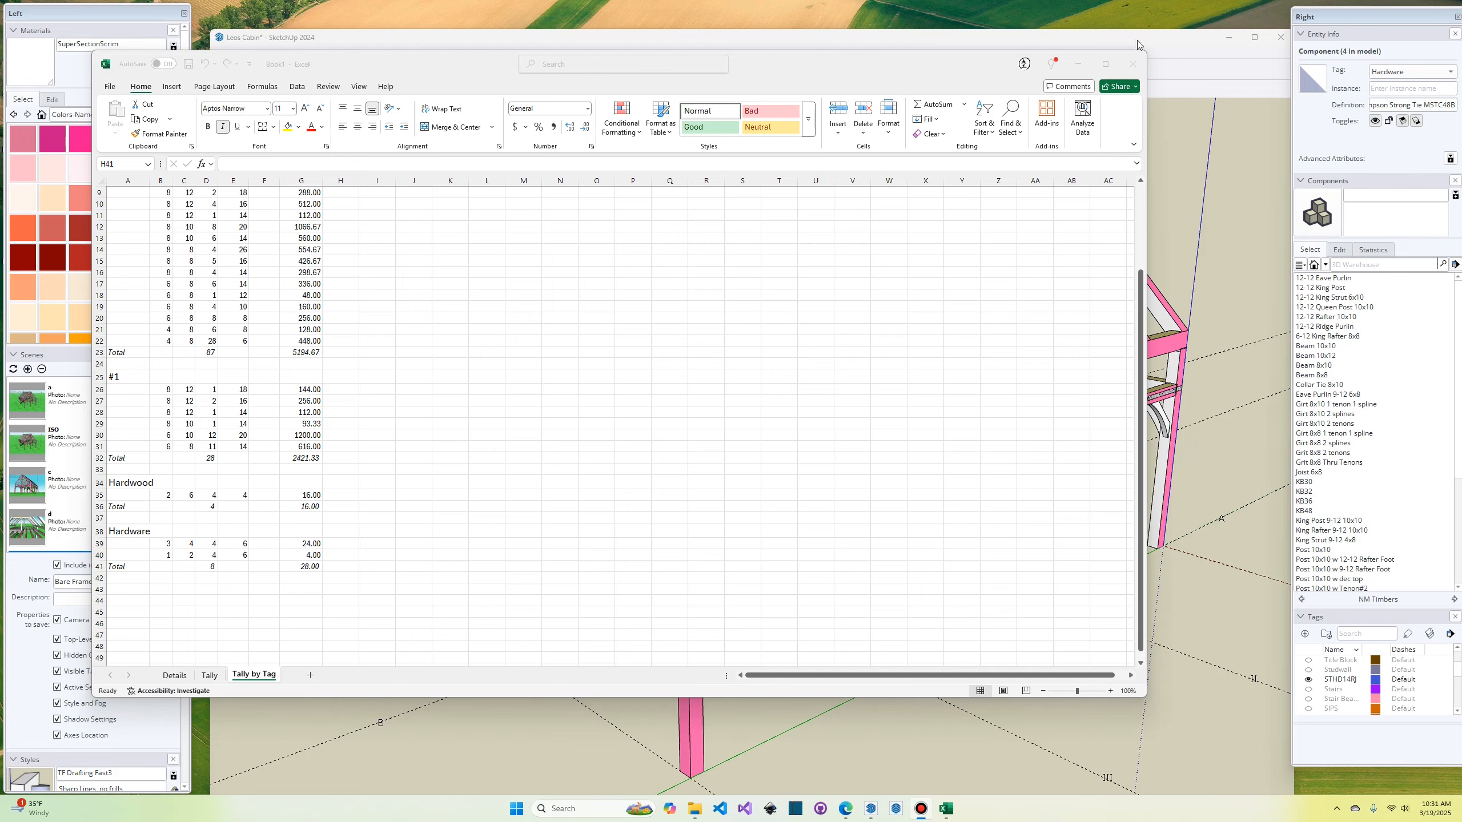
click(1131, 63)
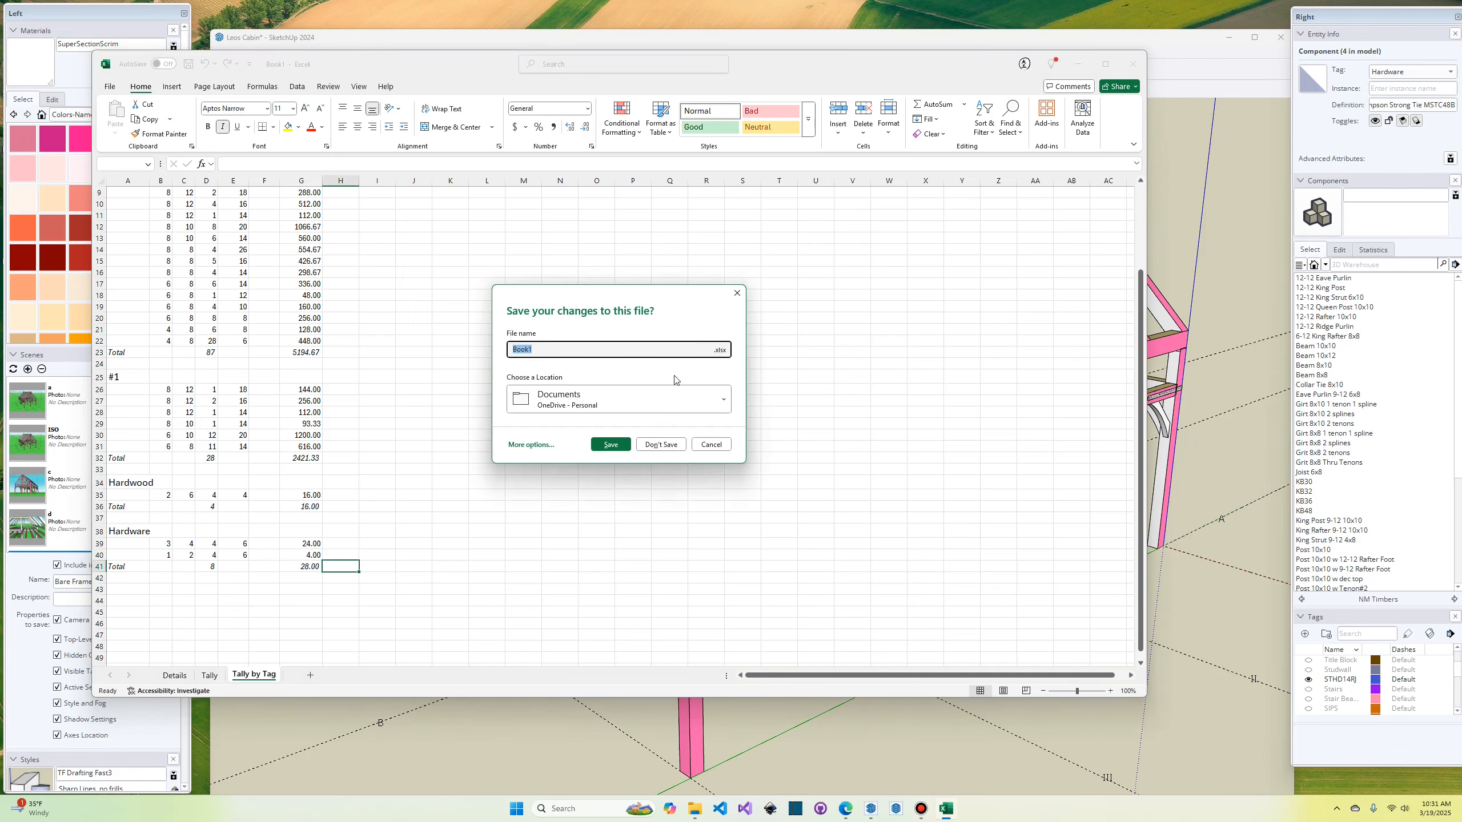
click(656, 444)
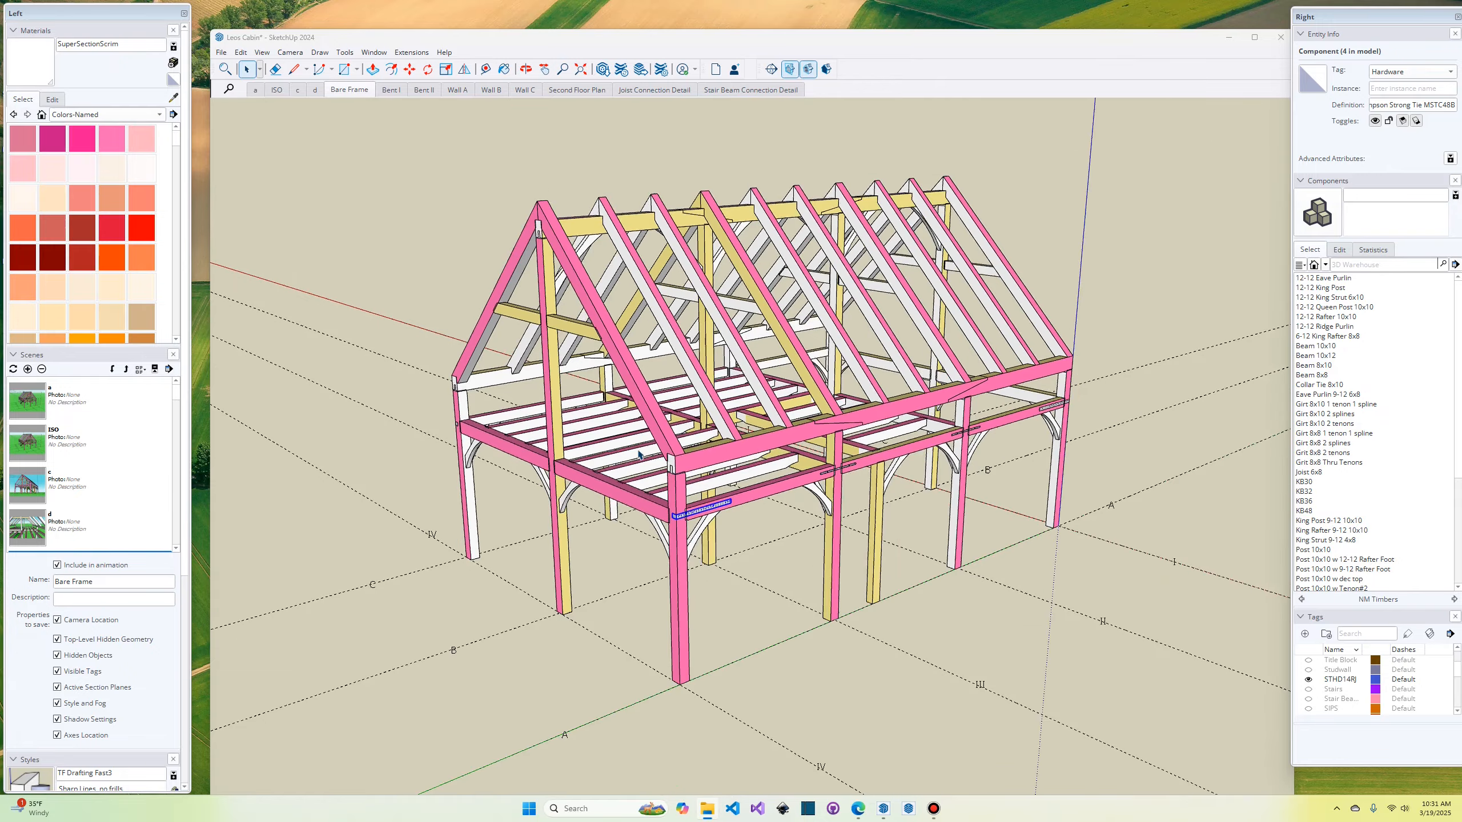
Step: Rename the instance of tie beam IV B-C to Tie Beam IV A-B, duplicating the adjacent tie beam's name, and deselect it
middle_drag(638, 455, 705, 498)
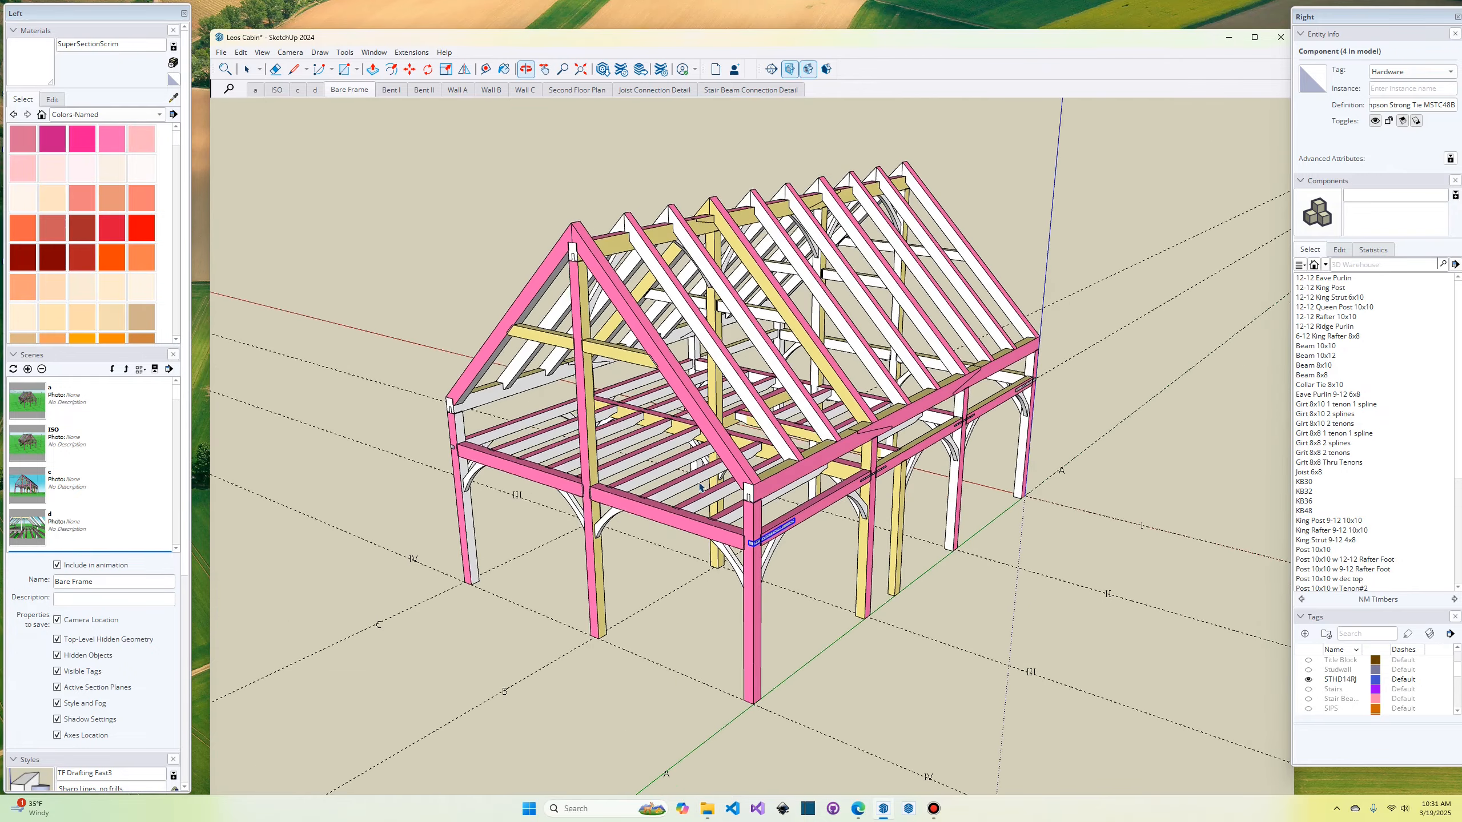
click(540, 482)
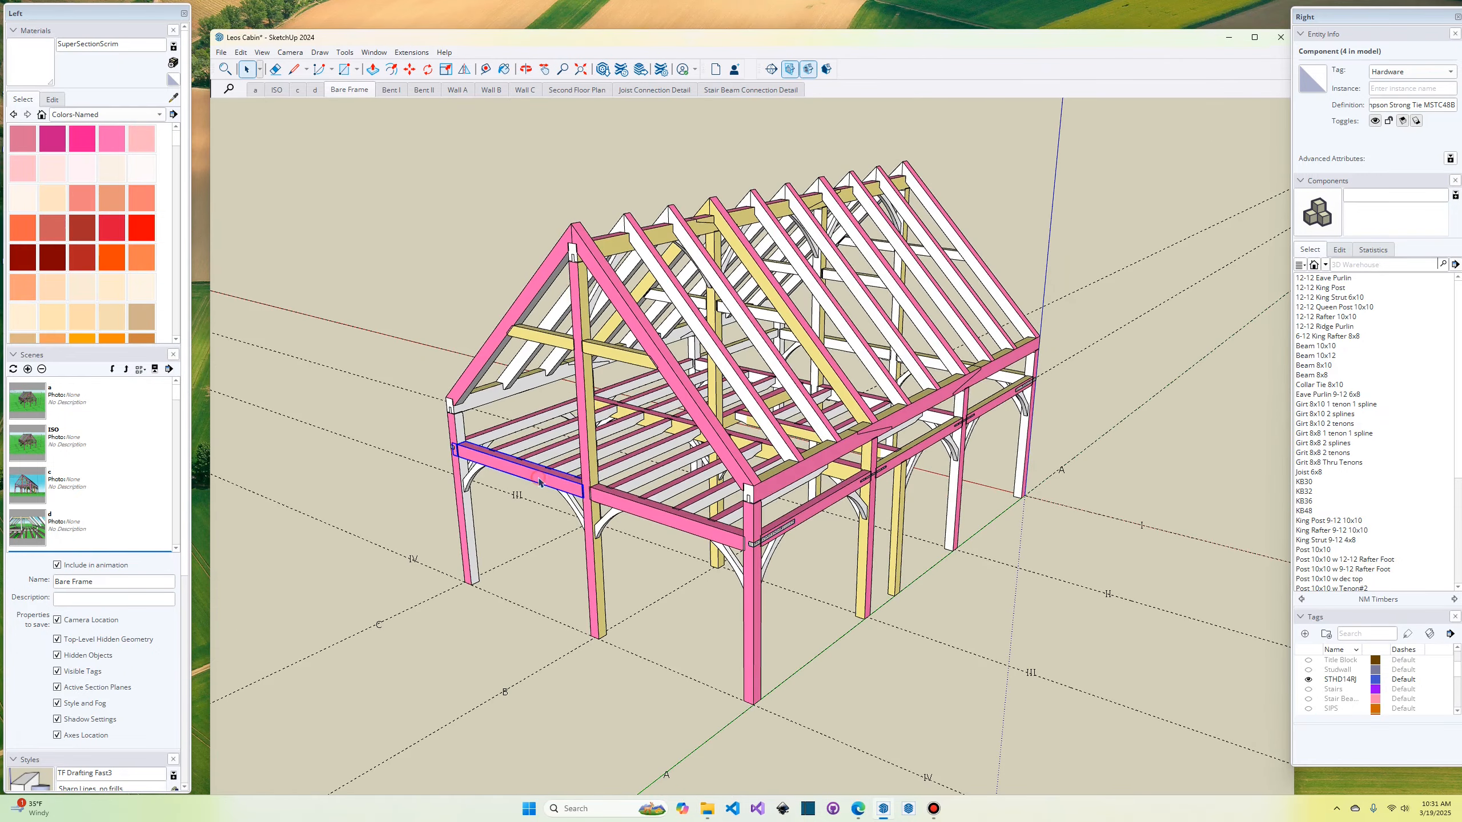
scroll(632, 512, up, 3)
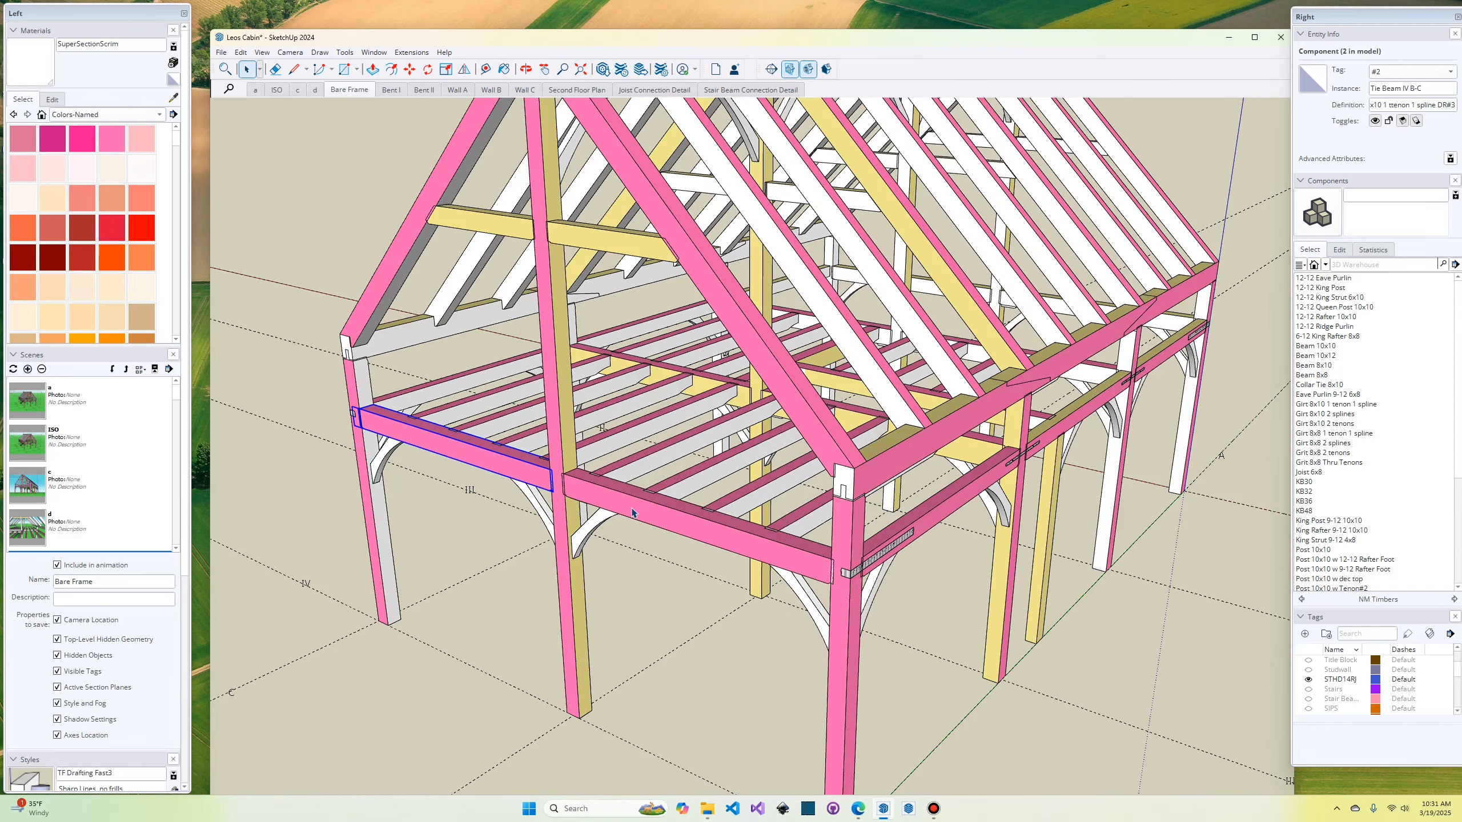
click(632, 512)
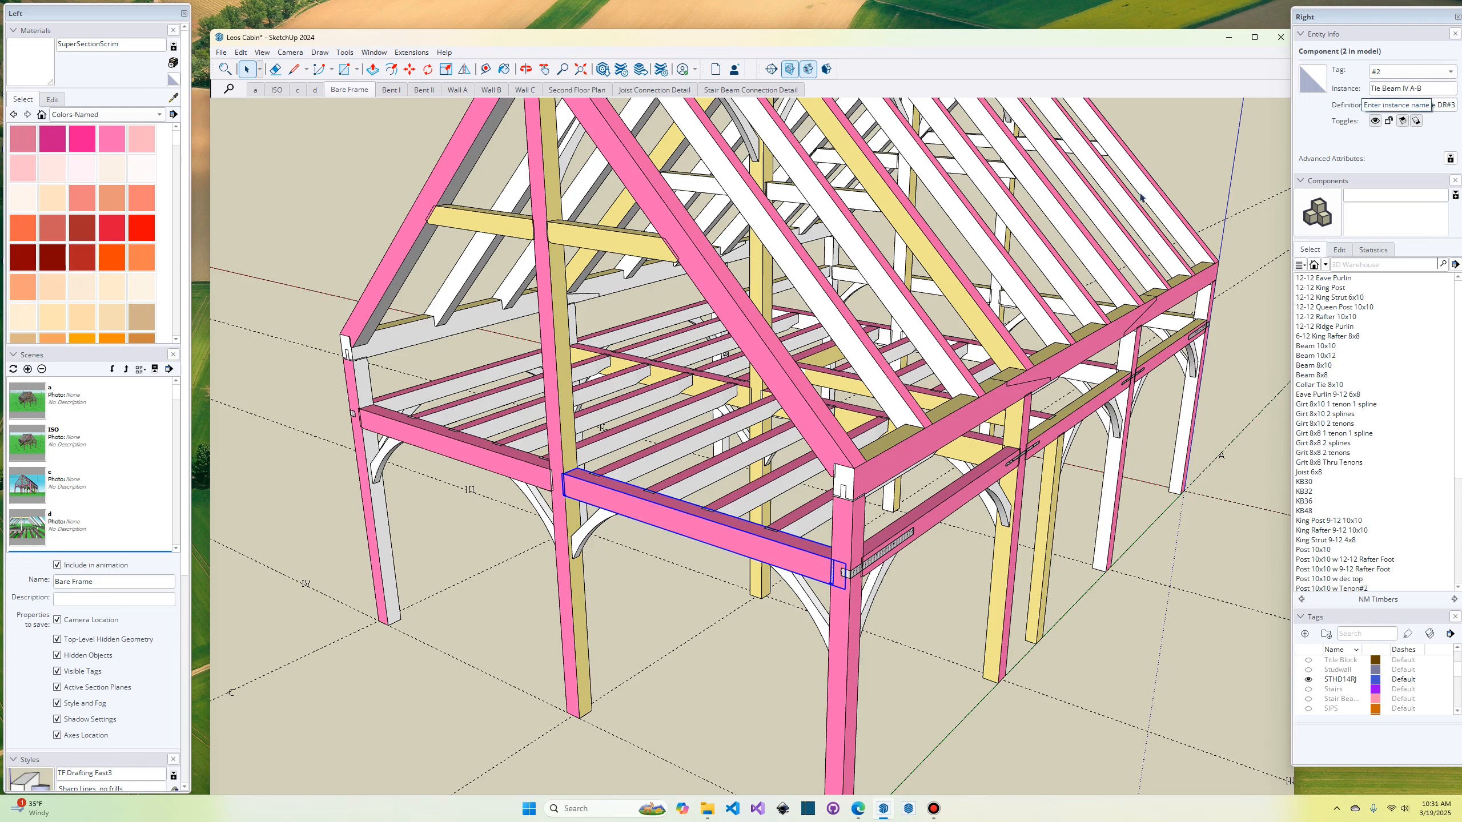
click(490, 470)
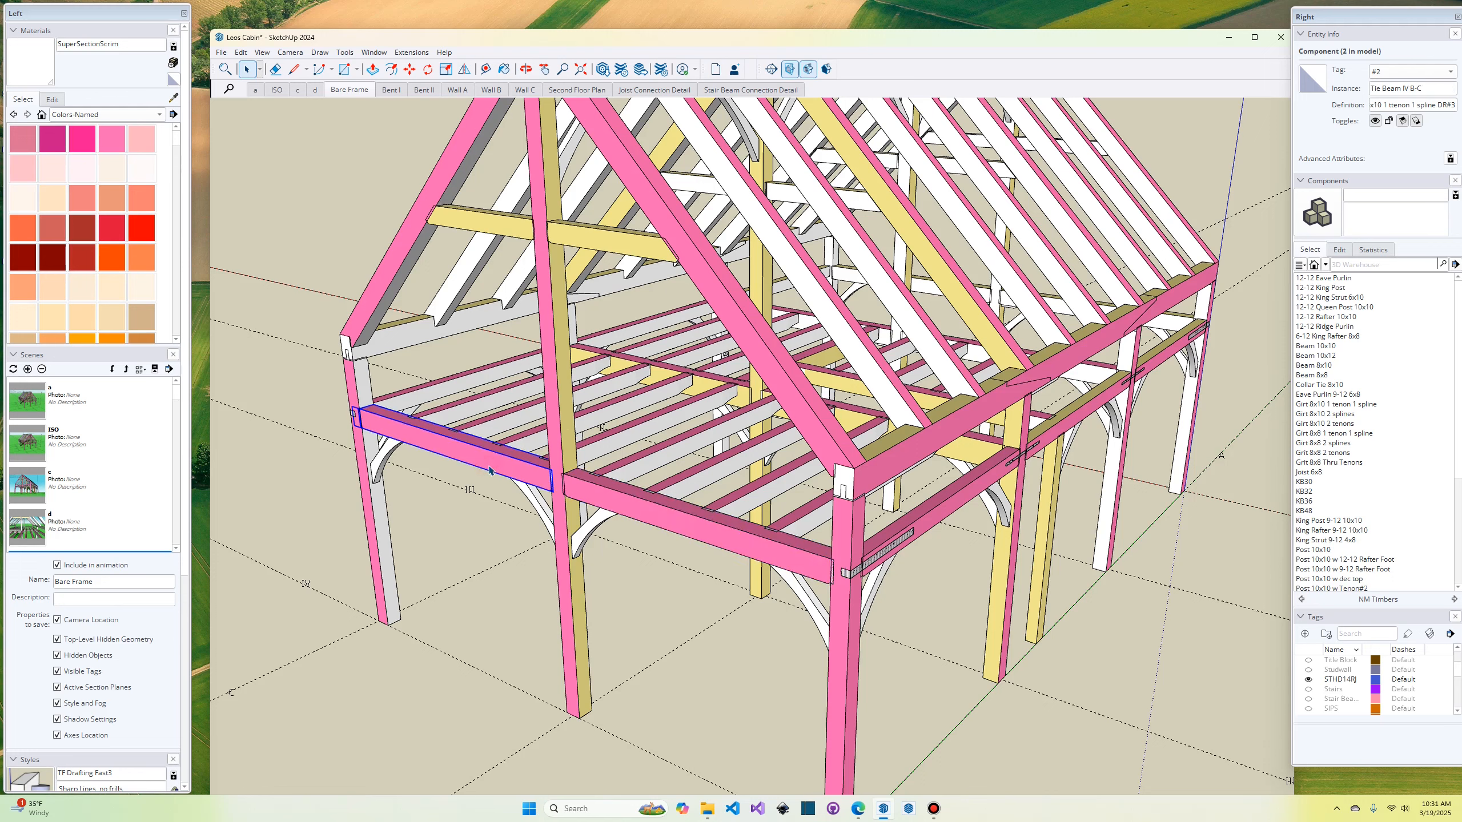
click(1436, 89)
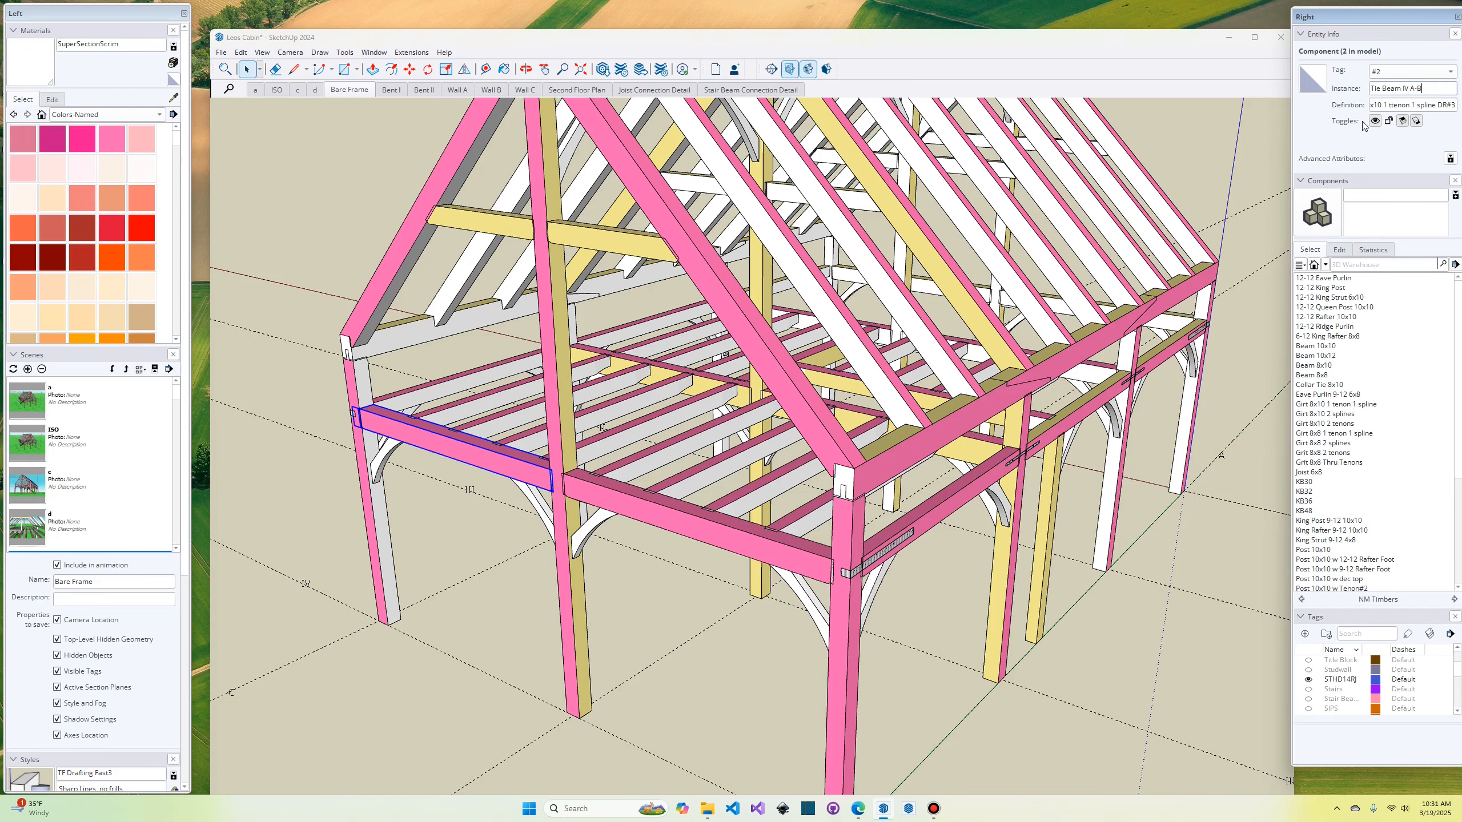
click(676, 583)
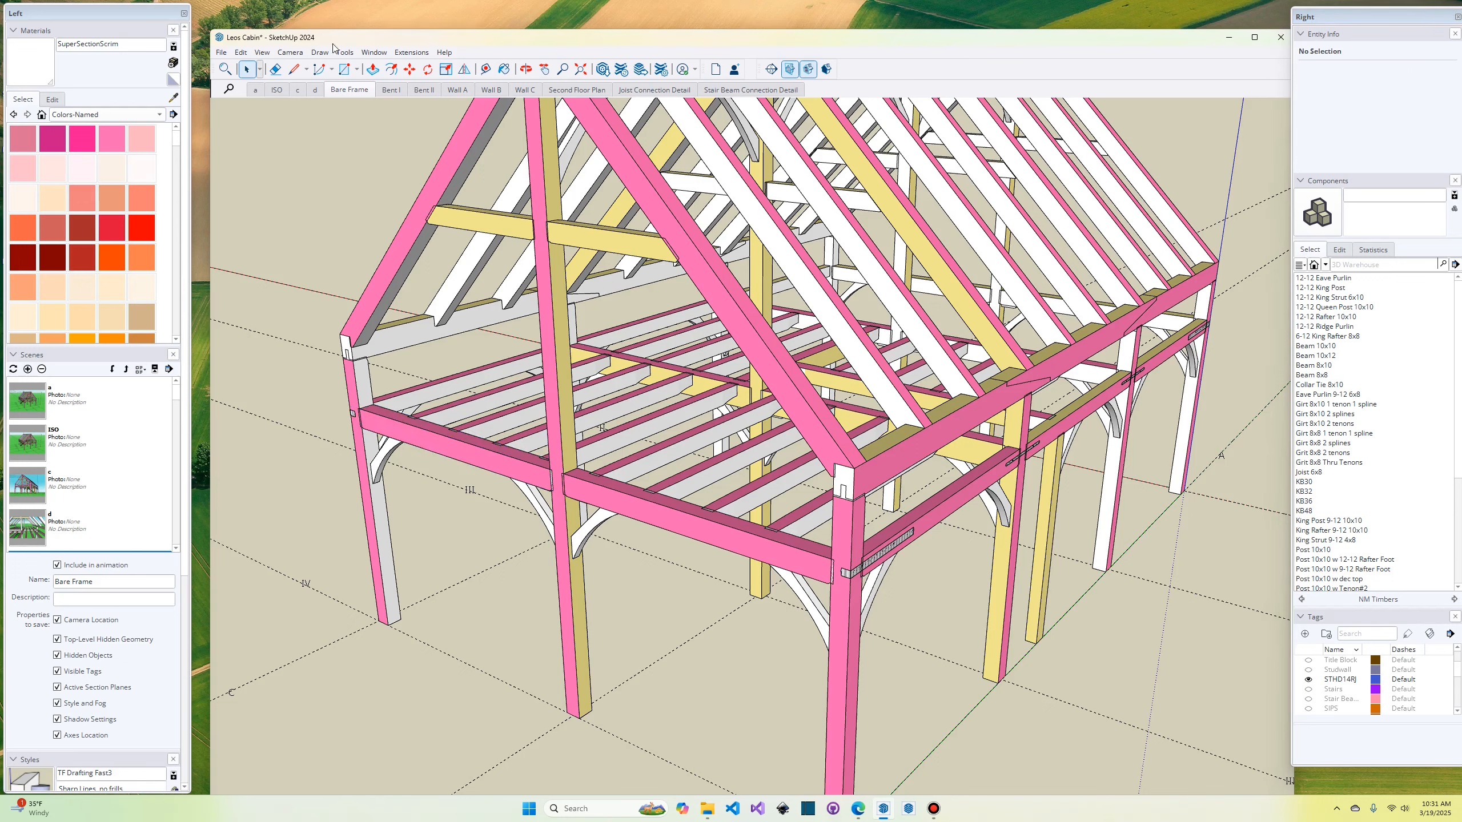
Step: Generate another Timber List with the duplicate timber name in the model and dismiss the warning
click(407, 52)
mouse_move(465, 138)
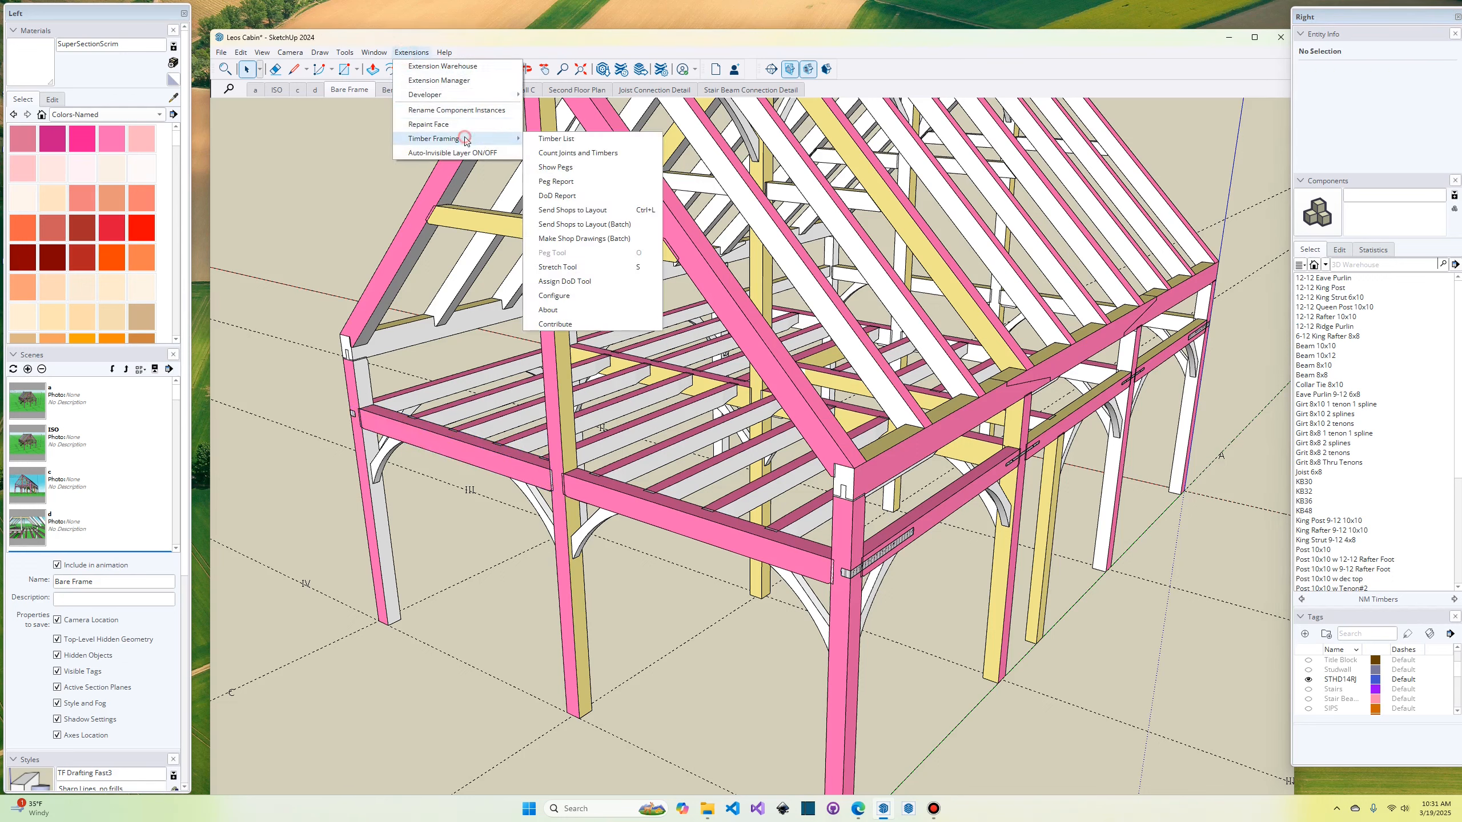
click(549, 139)
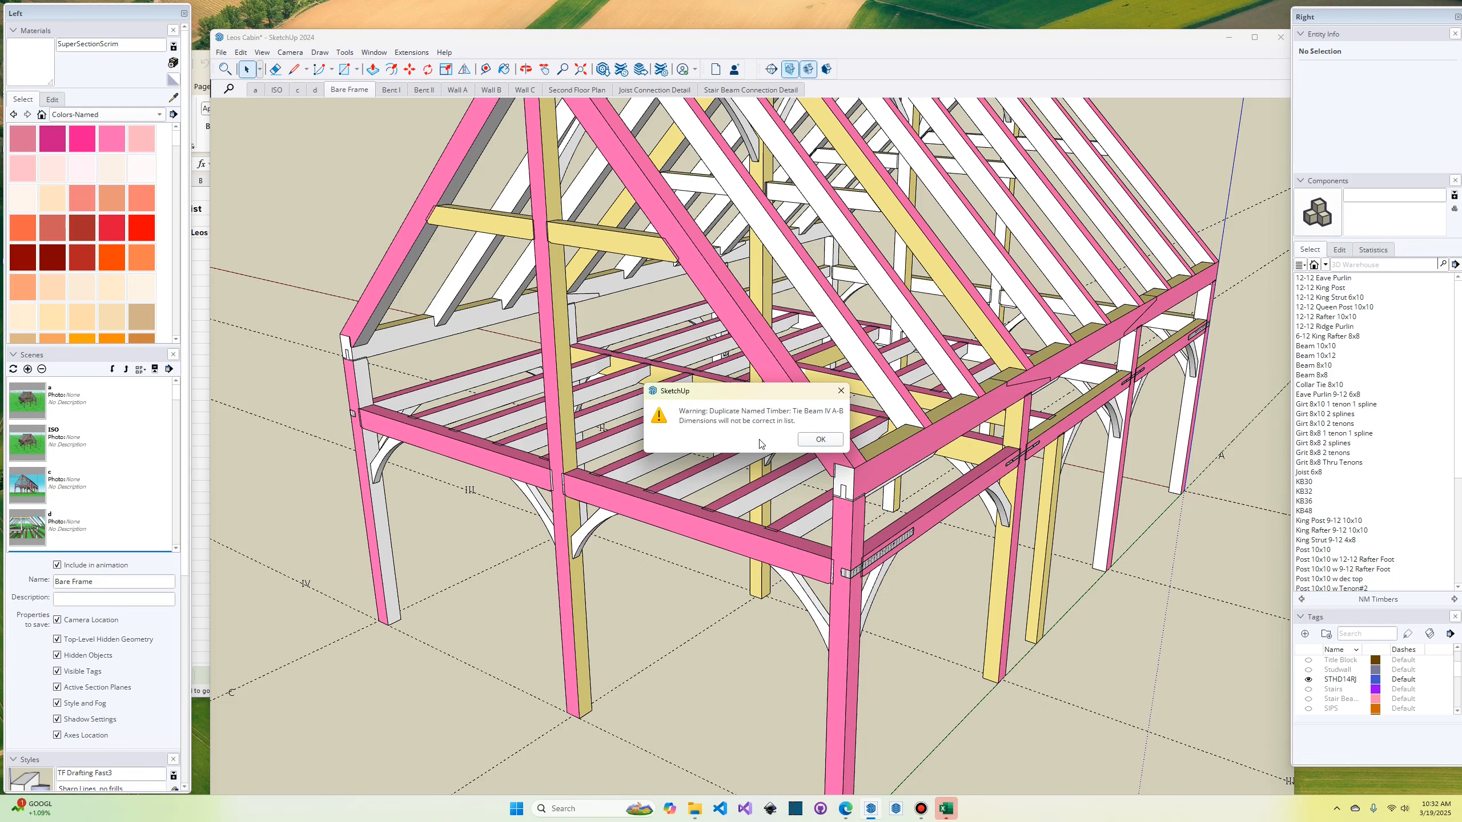
click(839, 441)
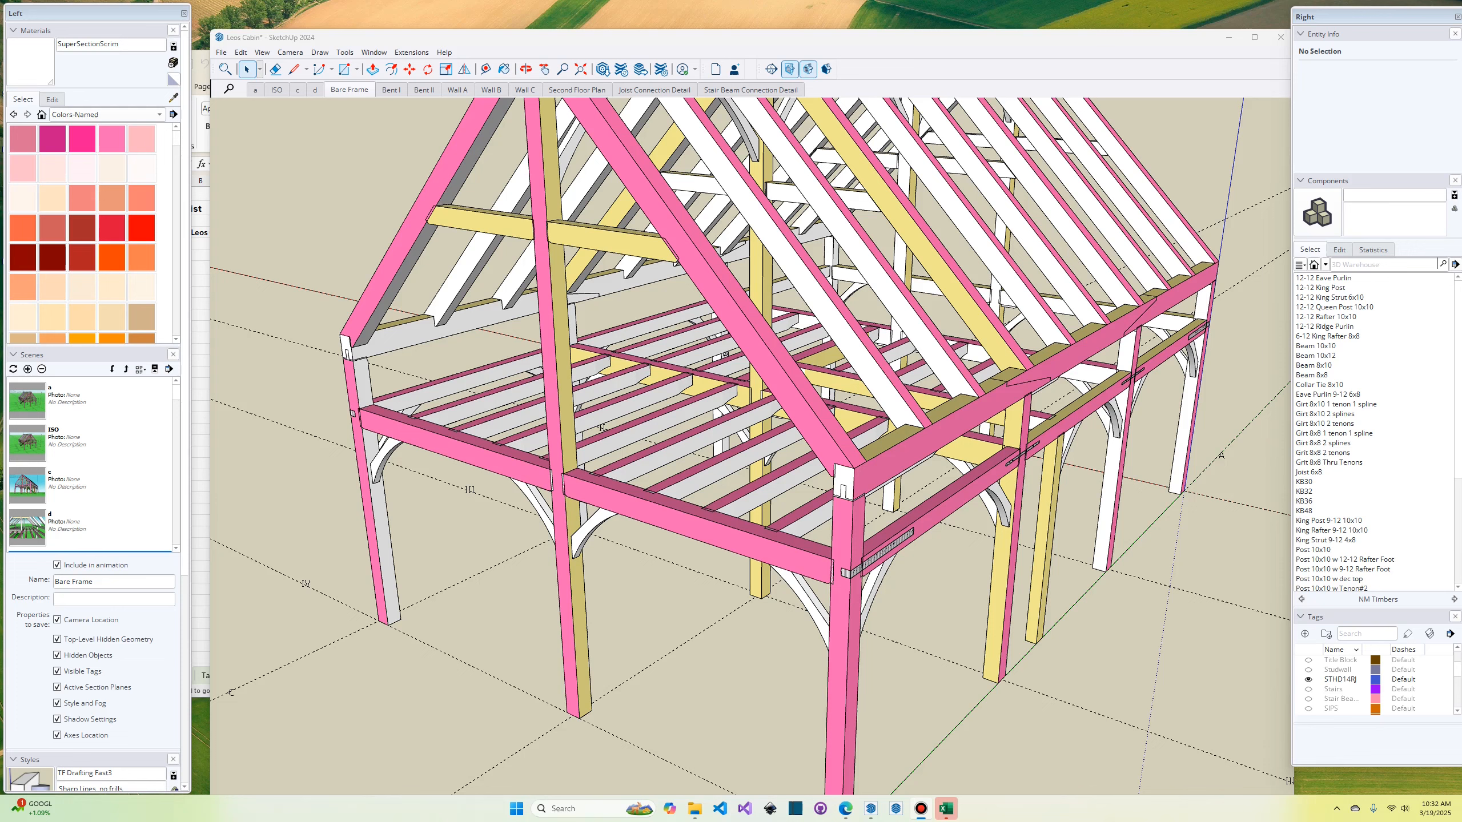
Step: Open the recent Dunham Cabin model, discarding the changes to Leos Cabin
click(221, 53)
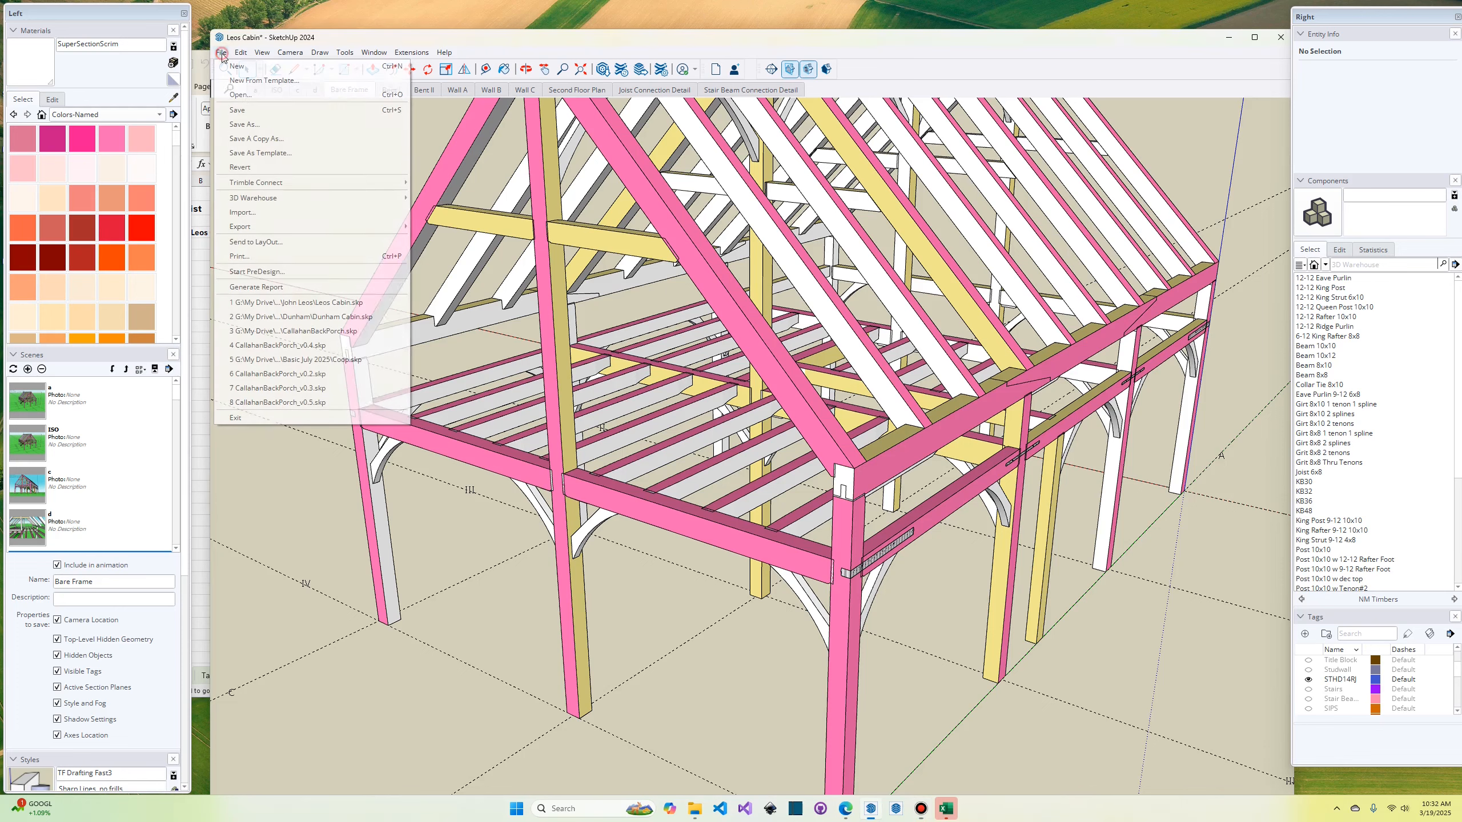
click(326, 318)
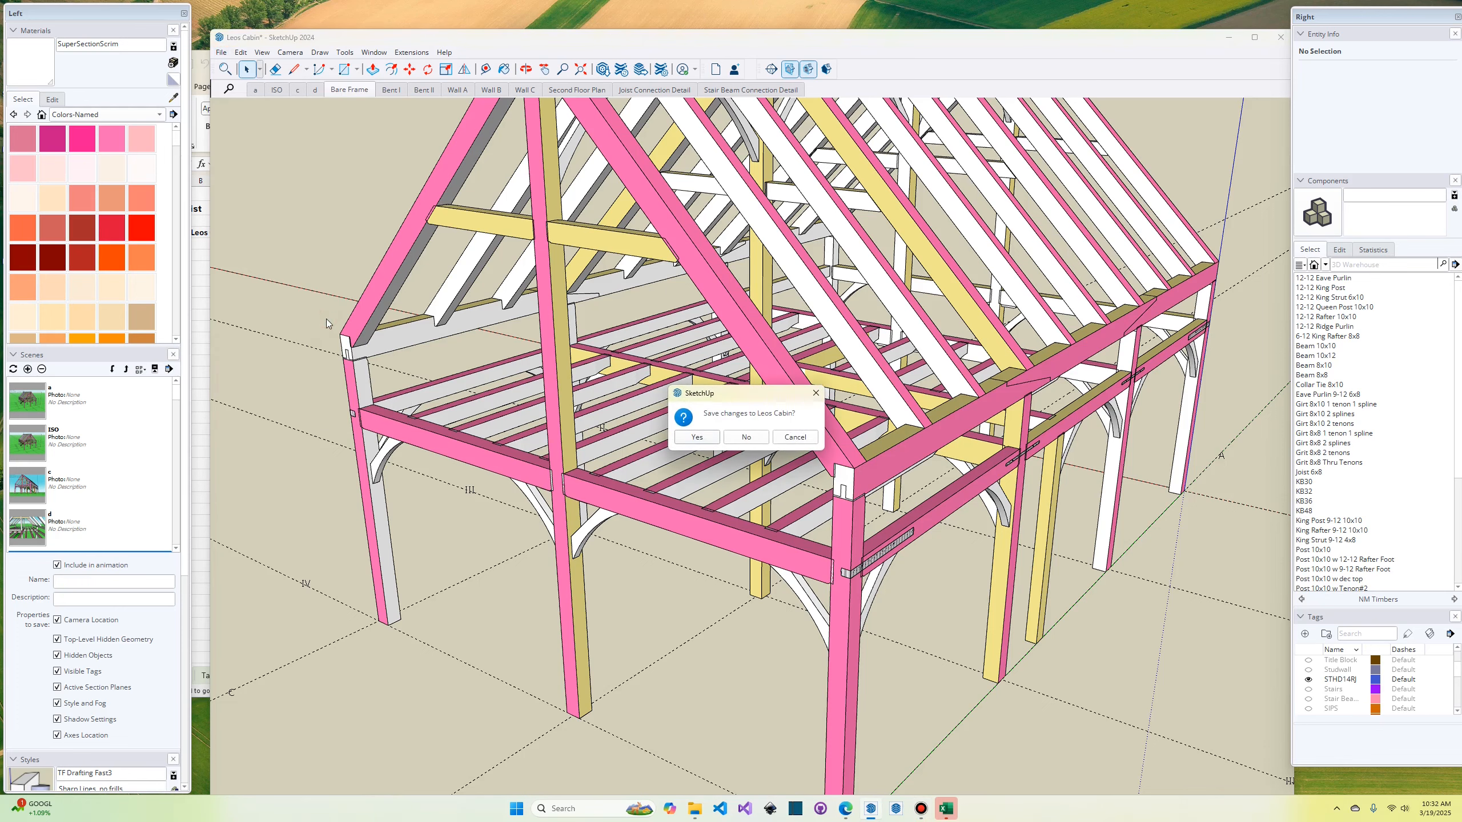
click(746, 438)
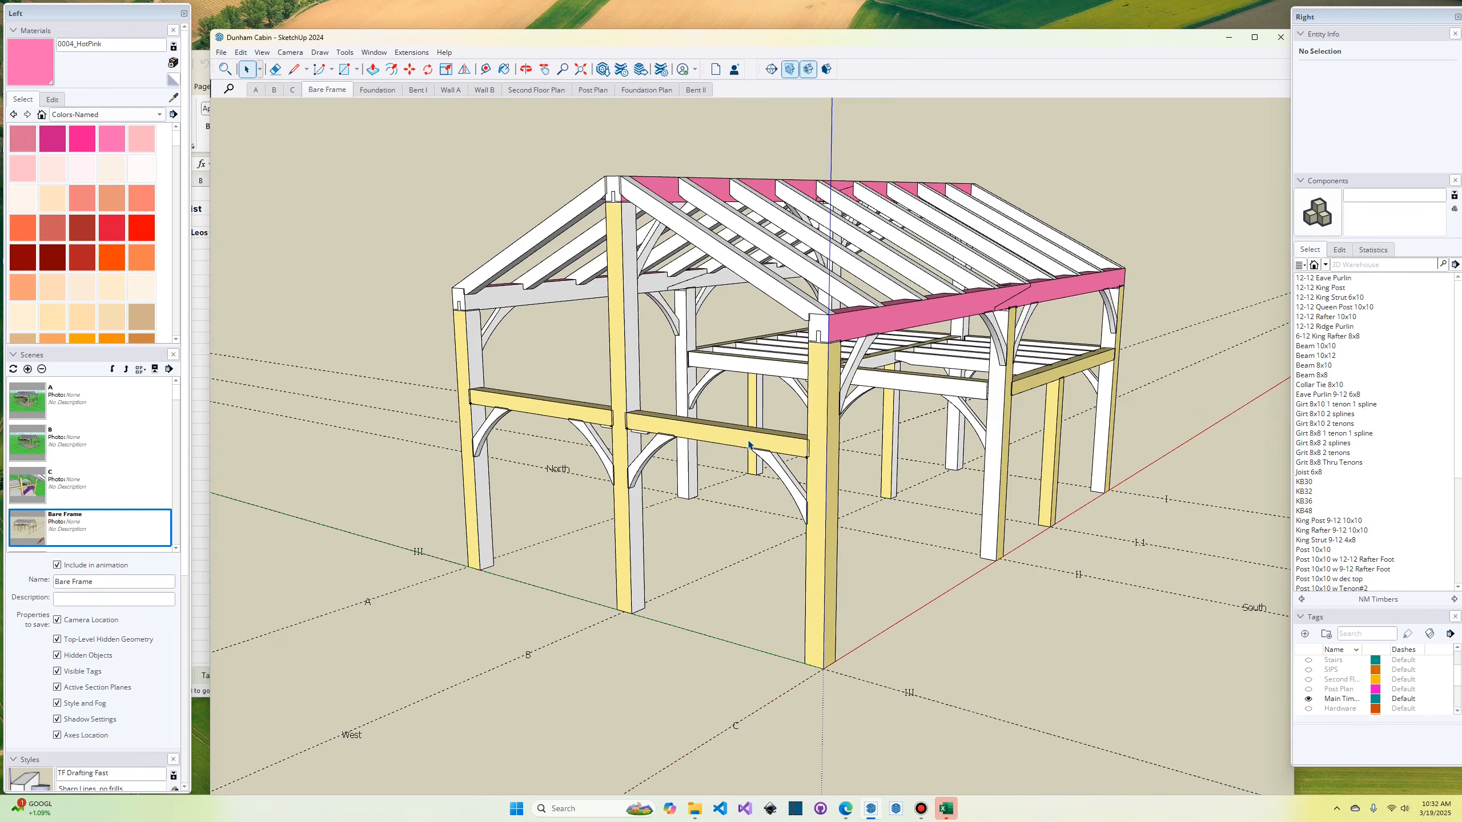
scroll(703, 364, up, 3)
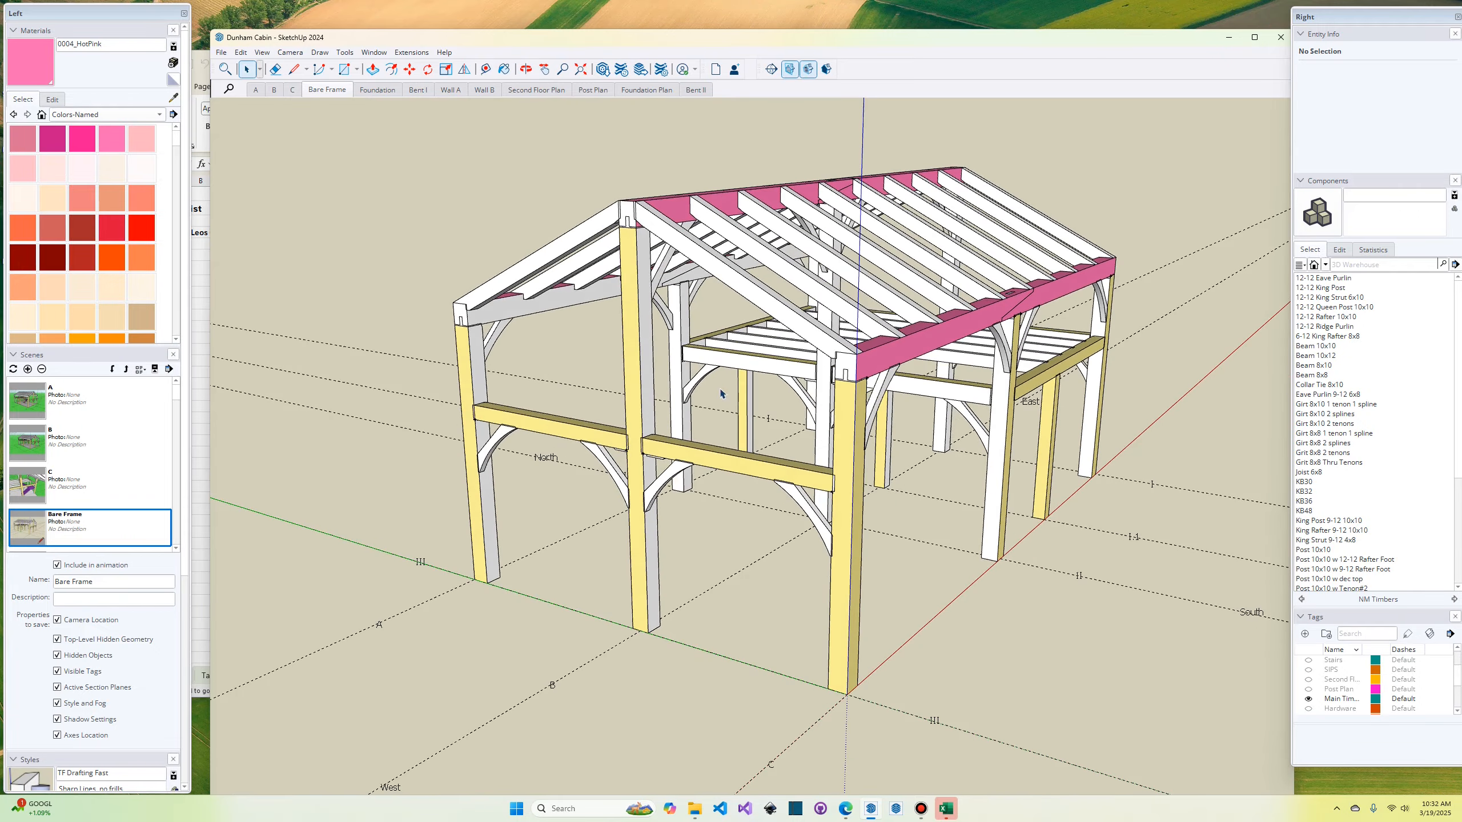
scroll(719, 385, up, 2)
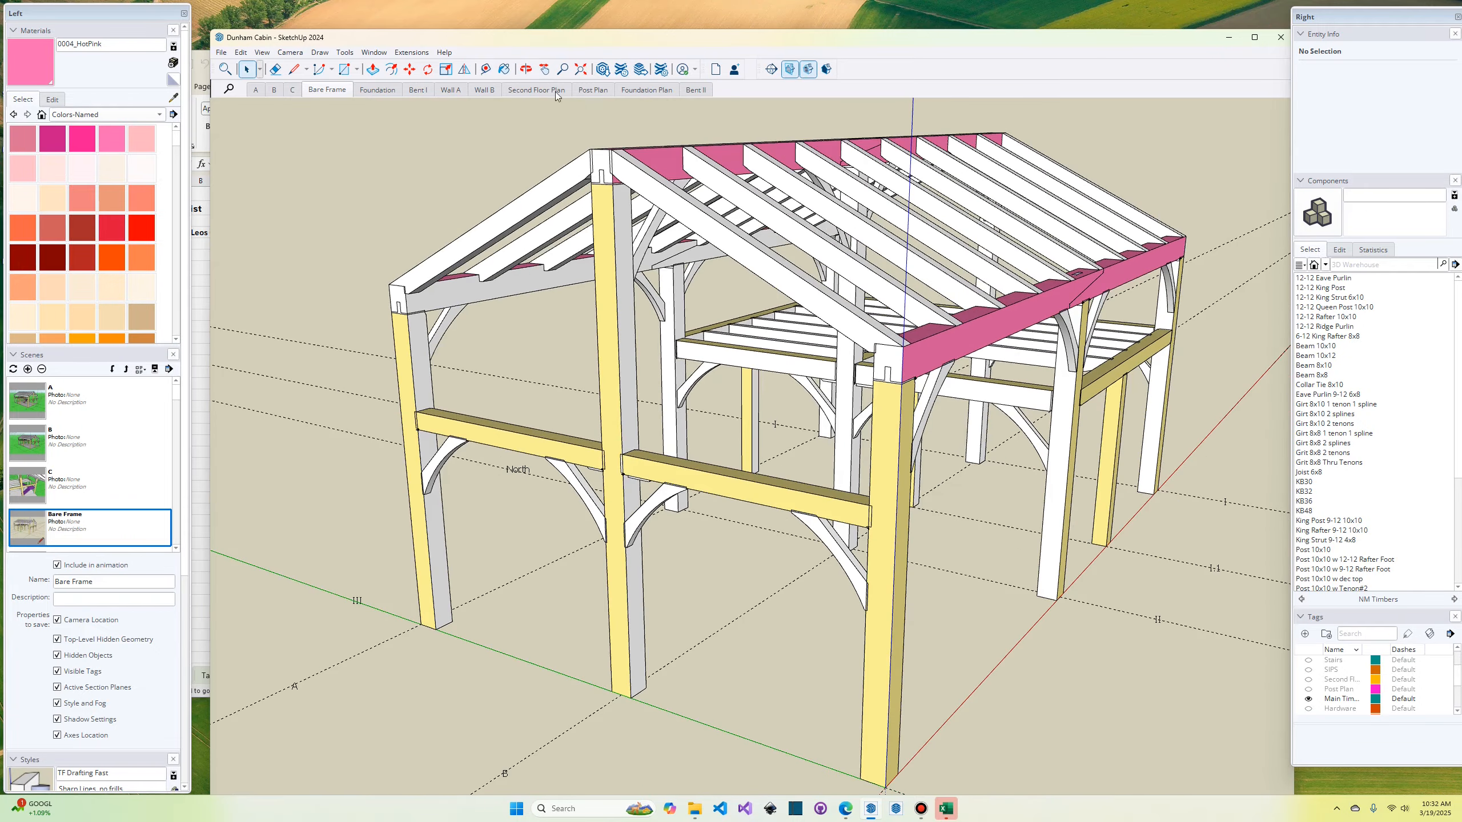
Step: Set the timber list file format to CSV in the Timber Framing configuration and save the settings
click(412, 53)
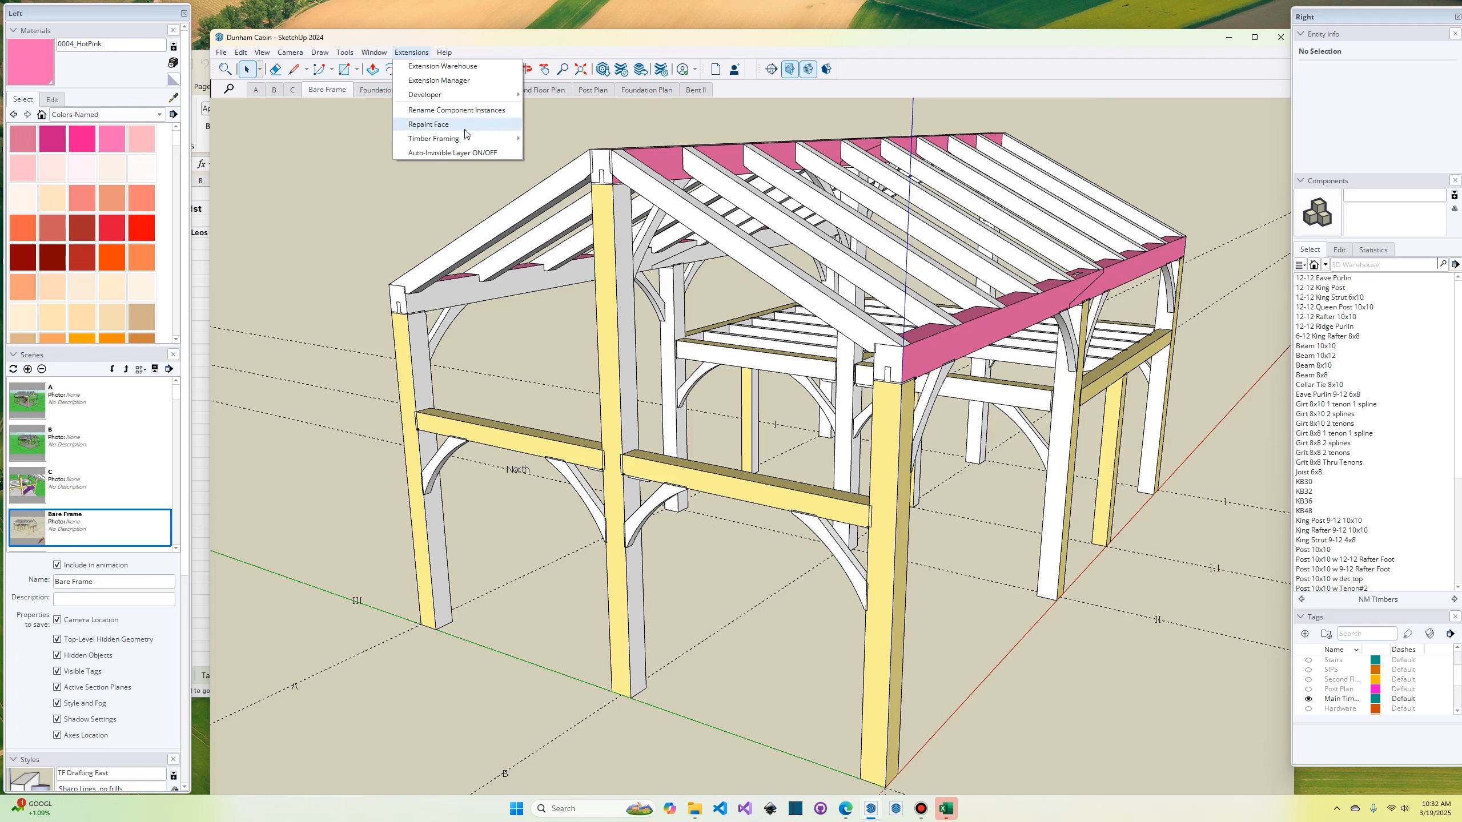
mouse_move(465, 139)
click(600, 296)
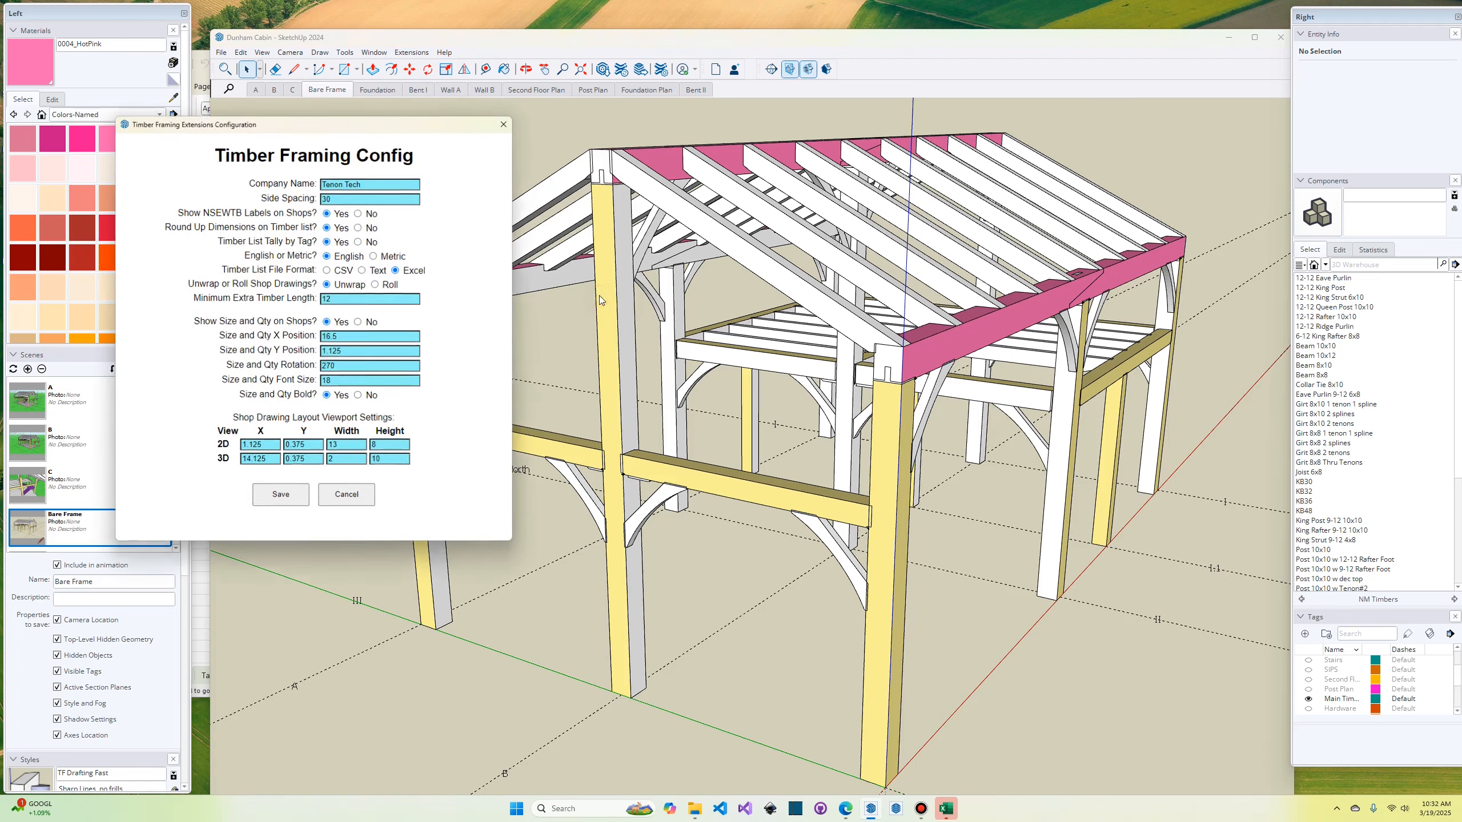
click(328, 270)
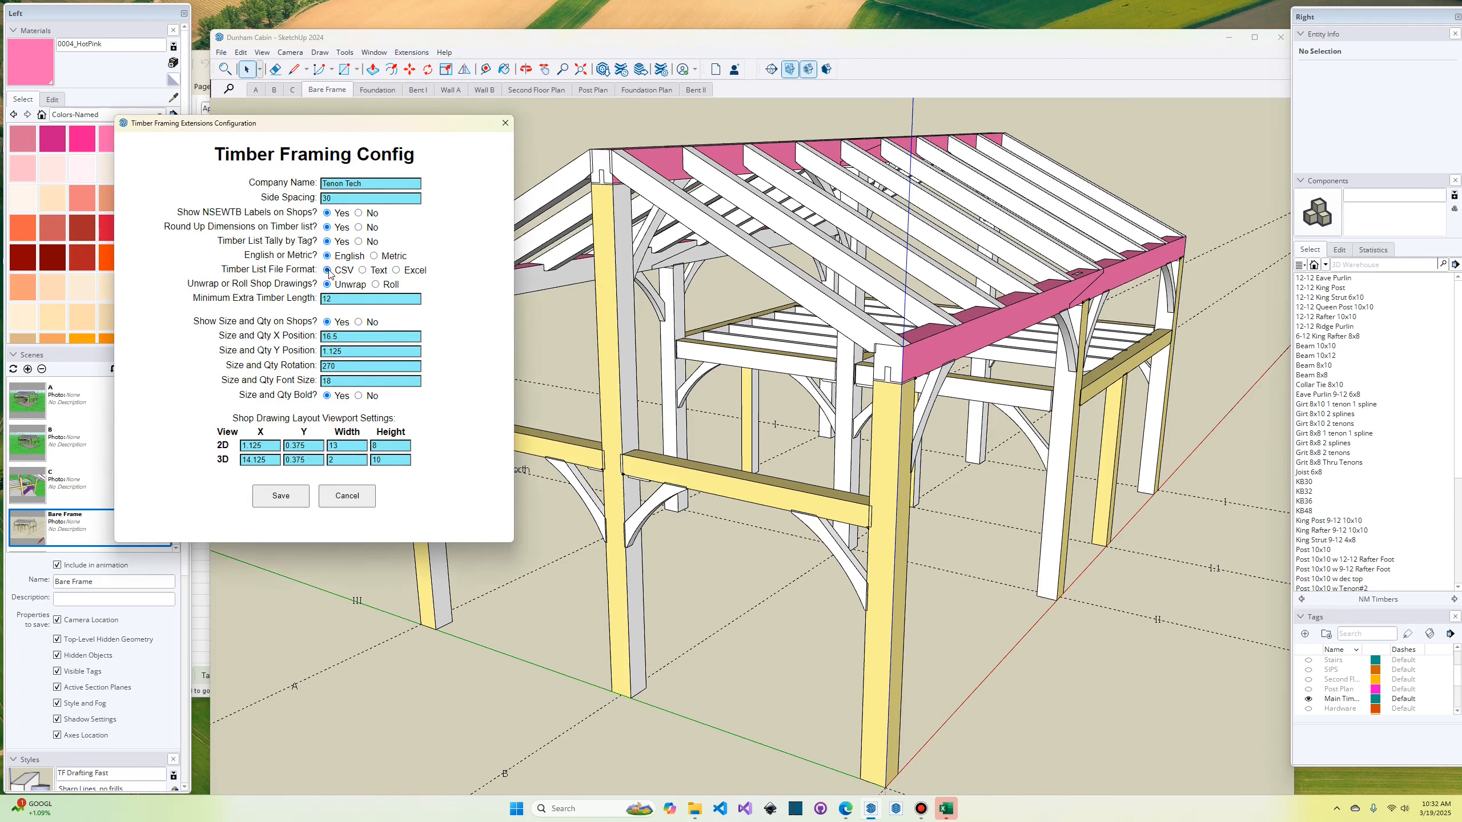
click(280, 496)
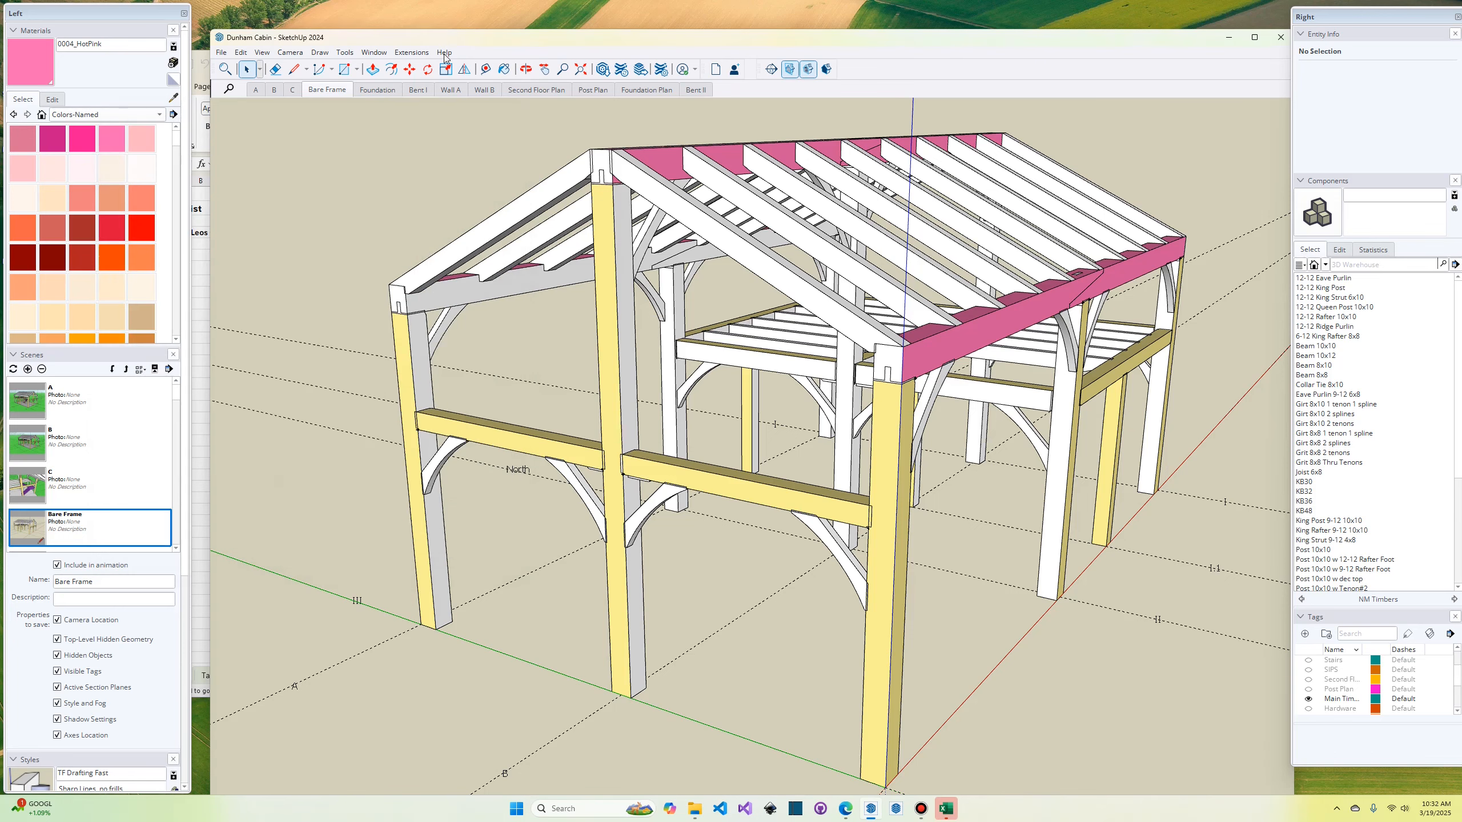
Step: Generate the Timber List for the cabin model and save it as timber_list in the Dunham folder
click(413, 53)
mouse_move(466, 139)
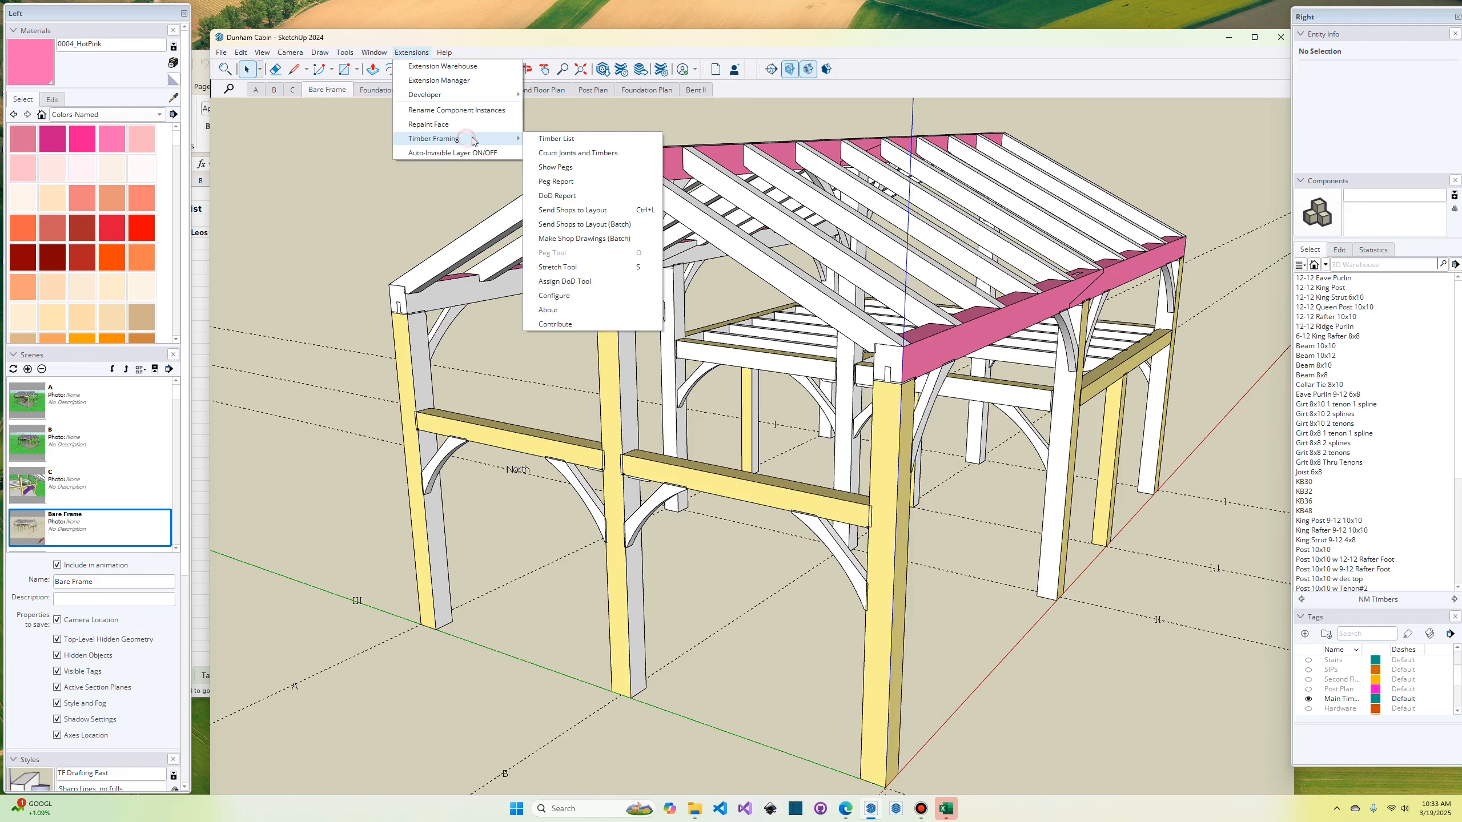
click(571, 140)
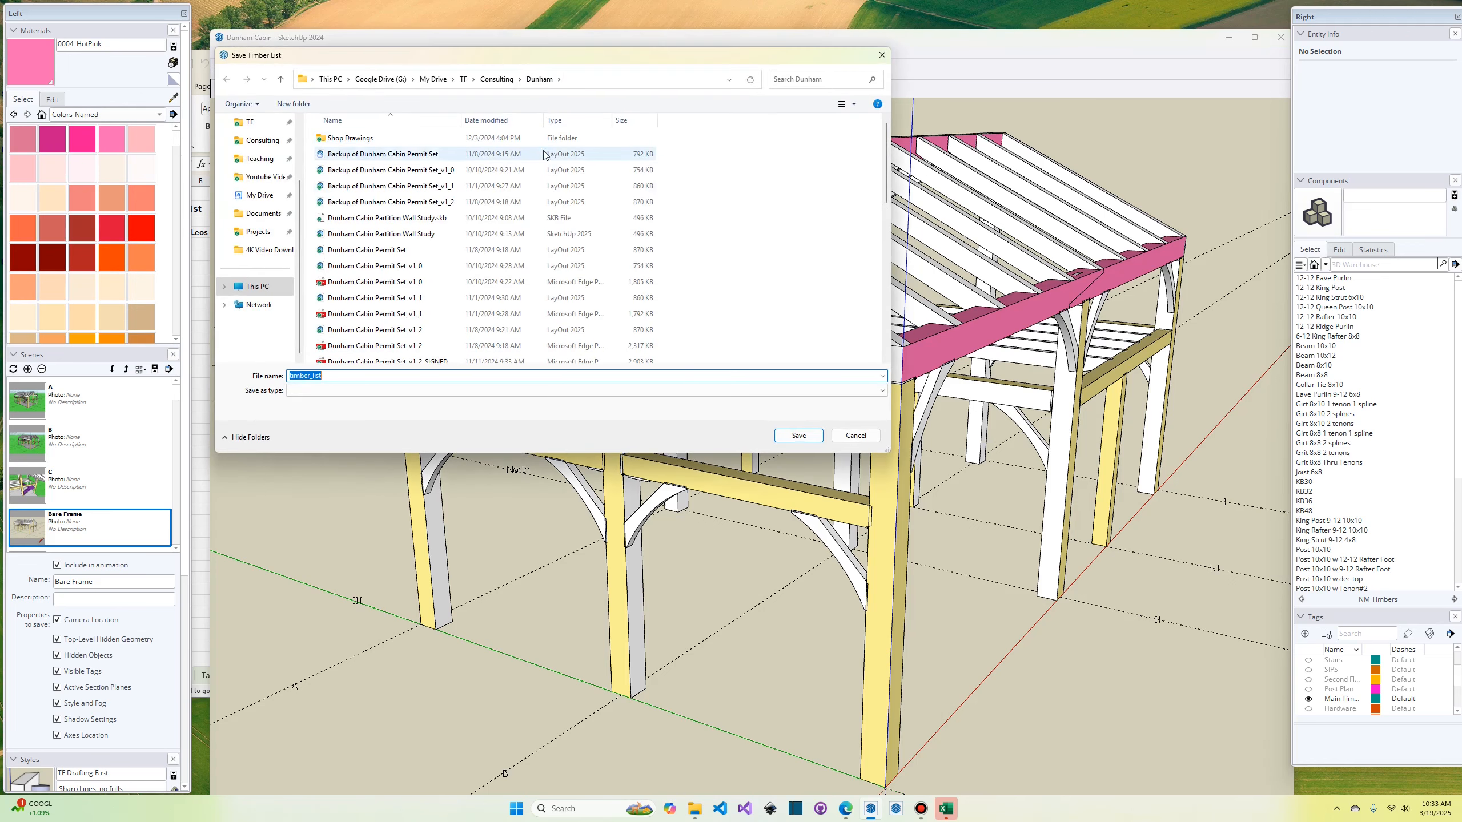
click(792, 440)
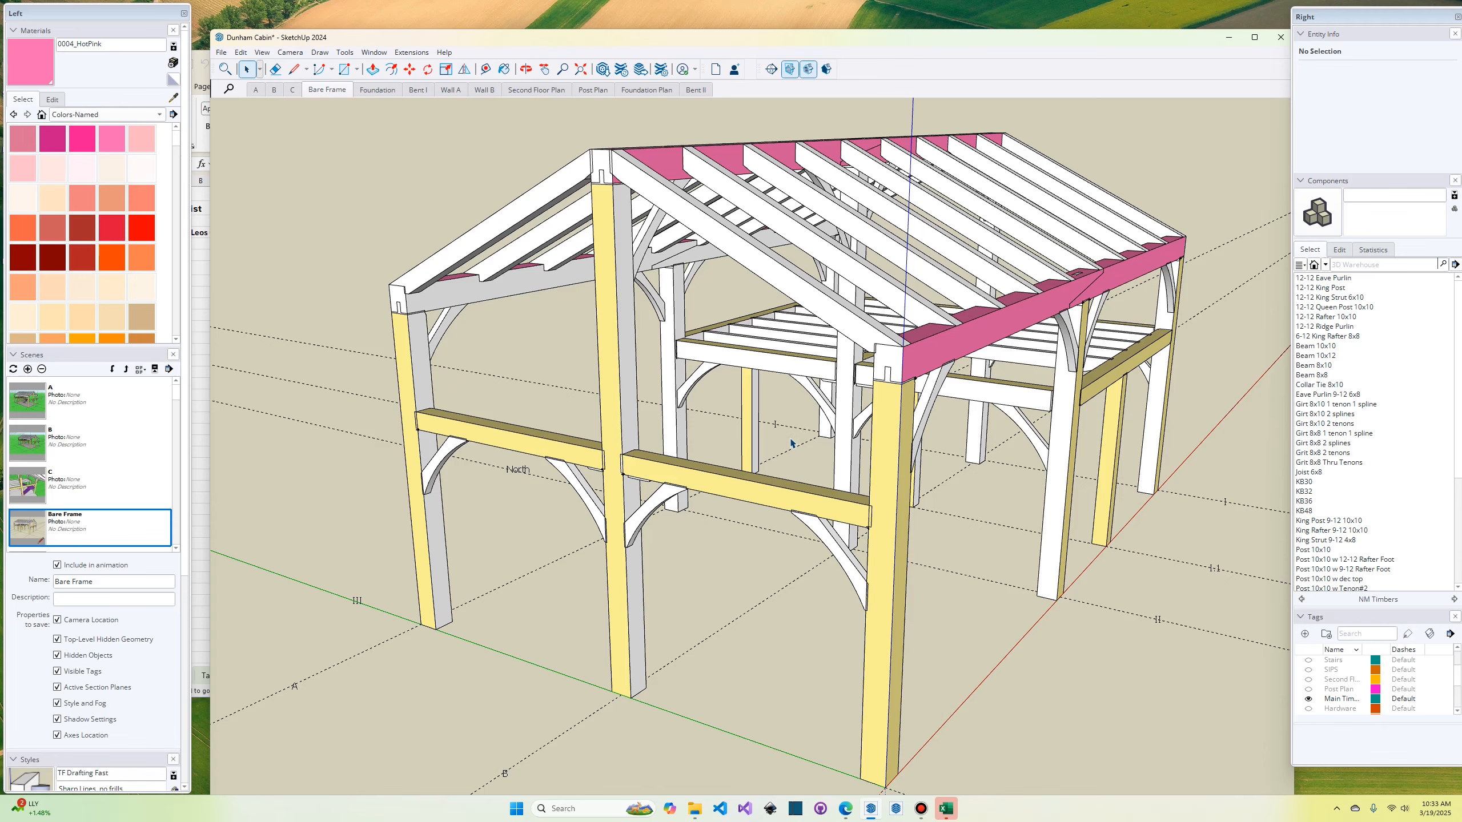
Step: Switch to Excel and close the open Leos Cabin timber list workbook without saving it
click(949, 809)
click(1133, 64)
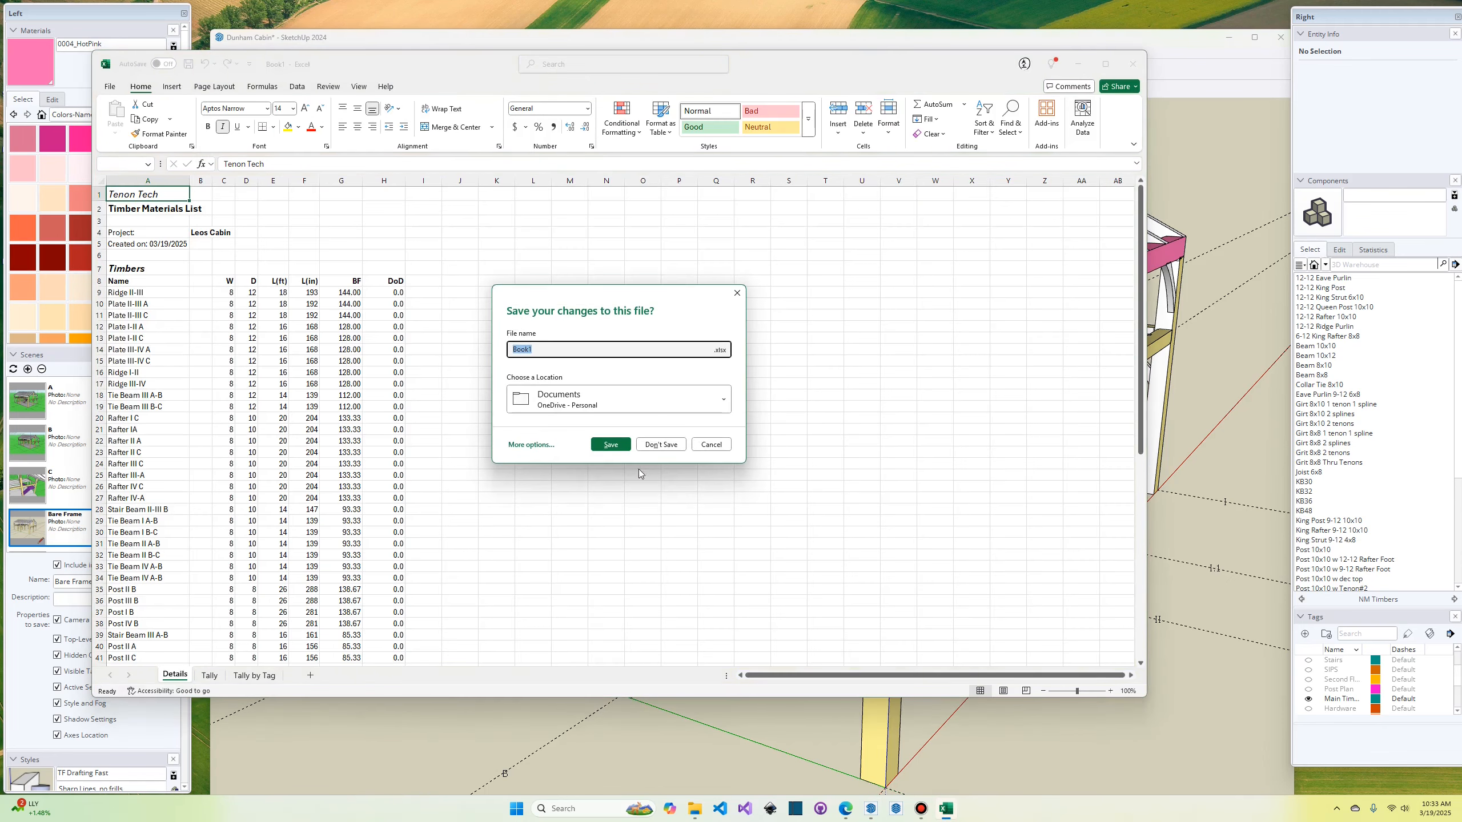
click(661, 450)
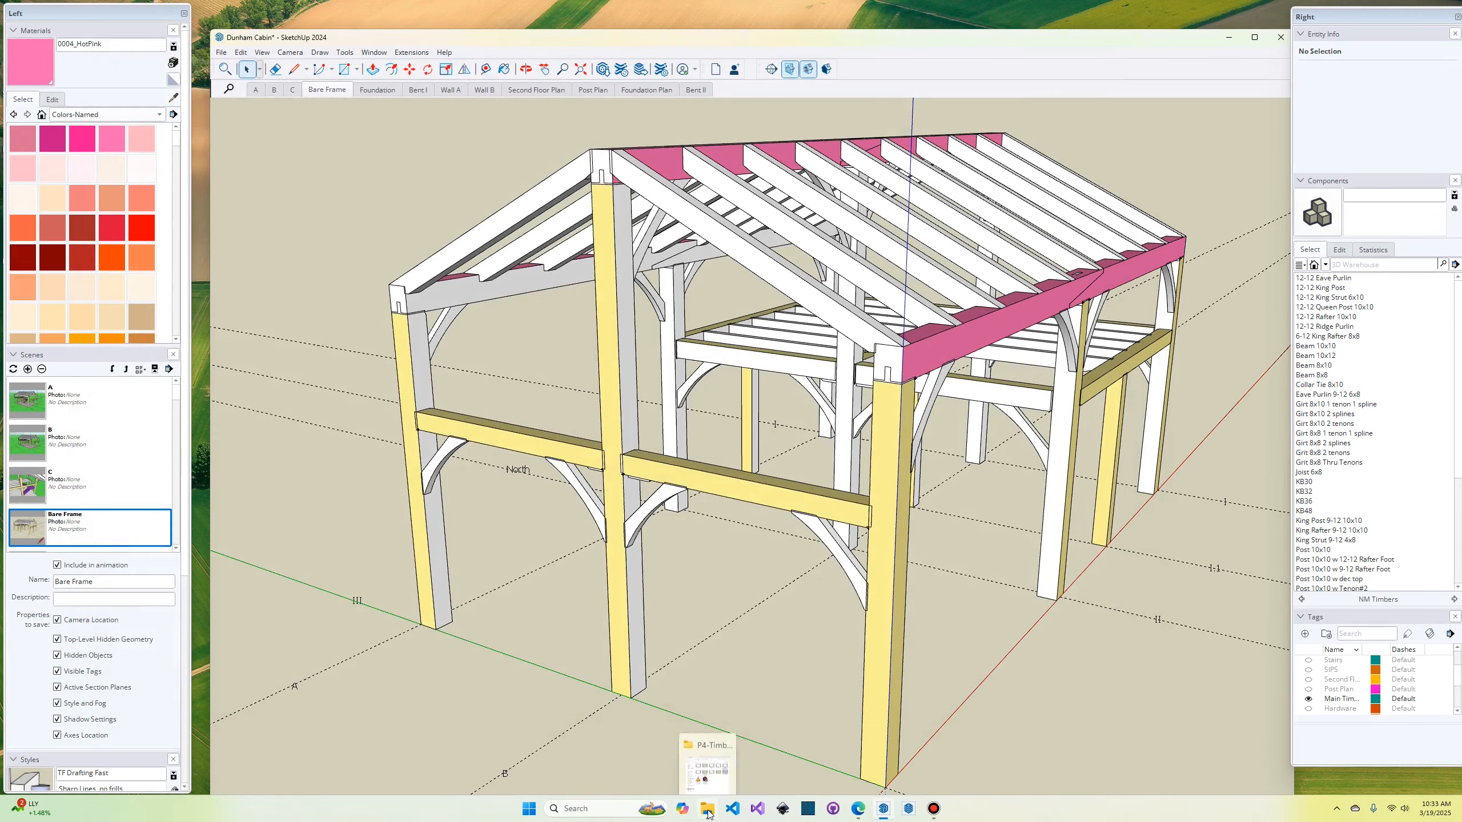
Step: Switch to File Explorer and select the exported timber_list CSV file in the Dunham folder
click(708, 810)
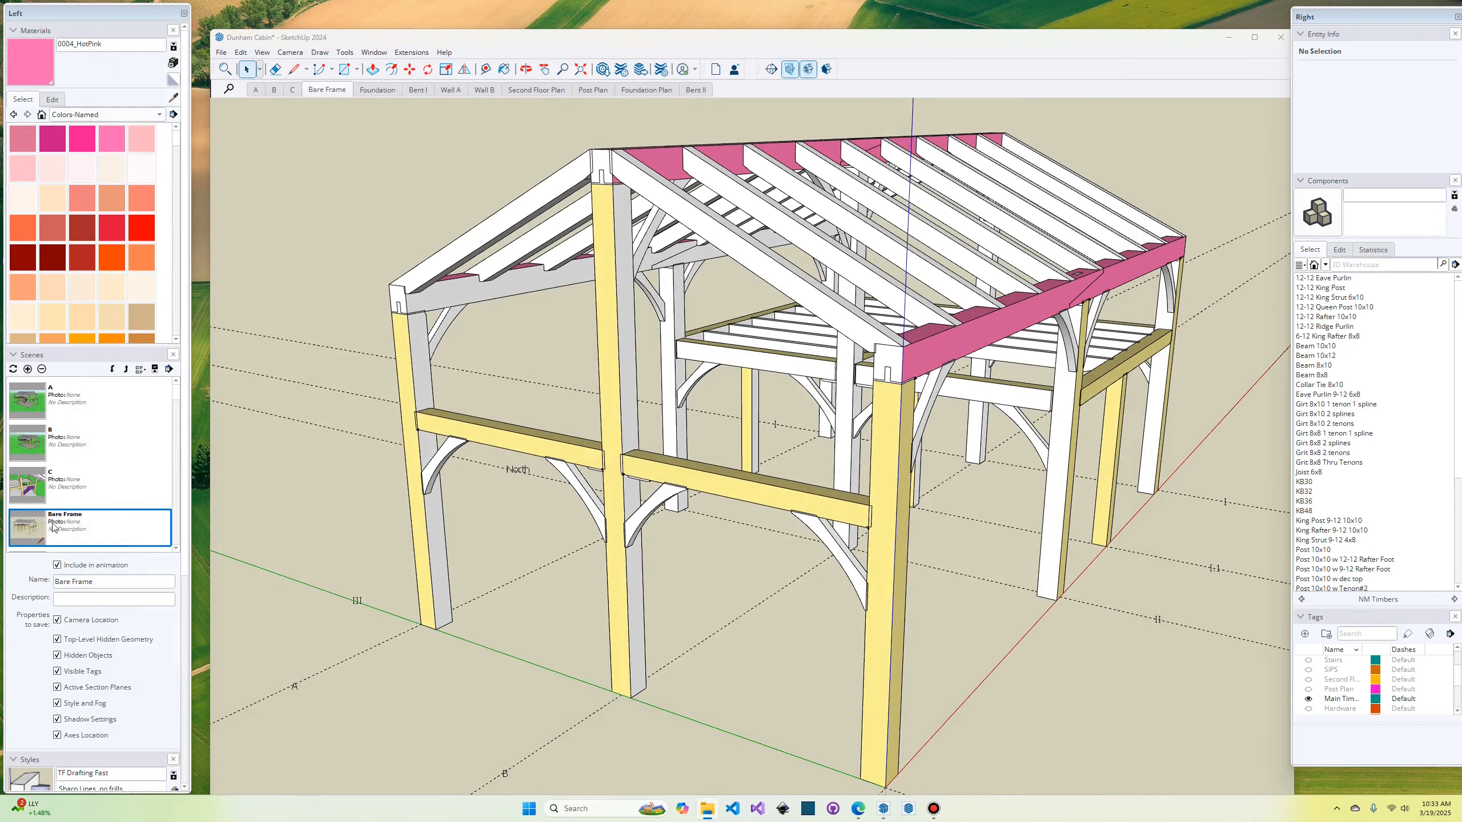
right_click(712, 808)
click(712, 808)
scroll(567, 576, down, 5)
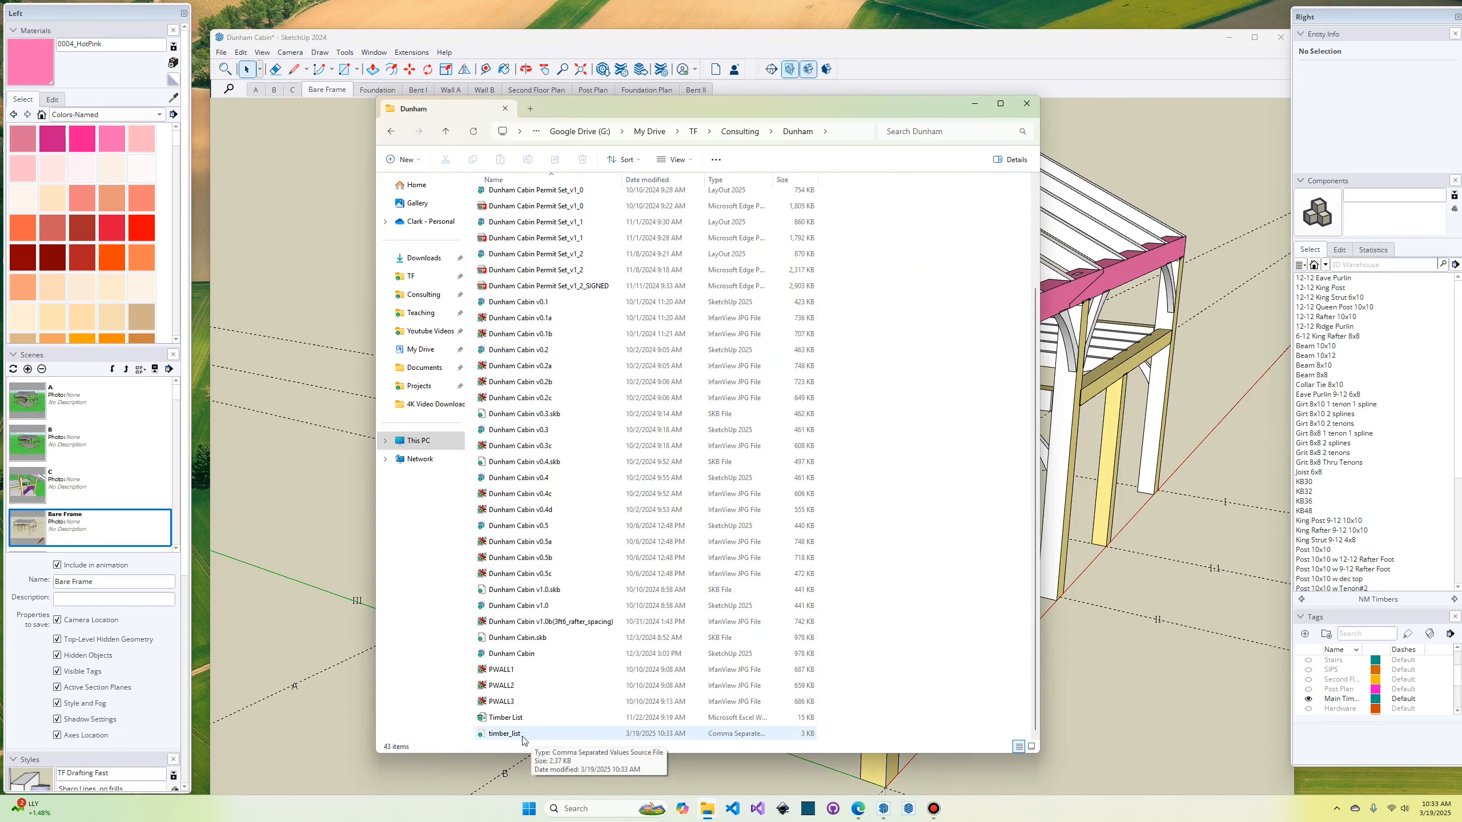
click(553, 736)
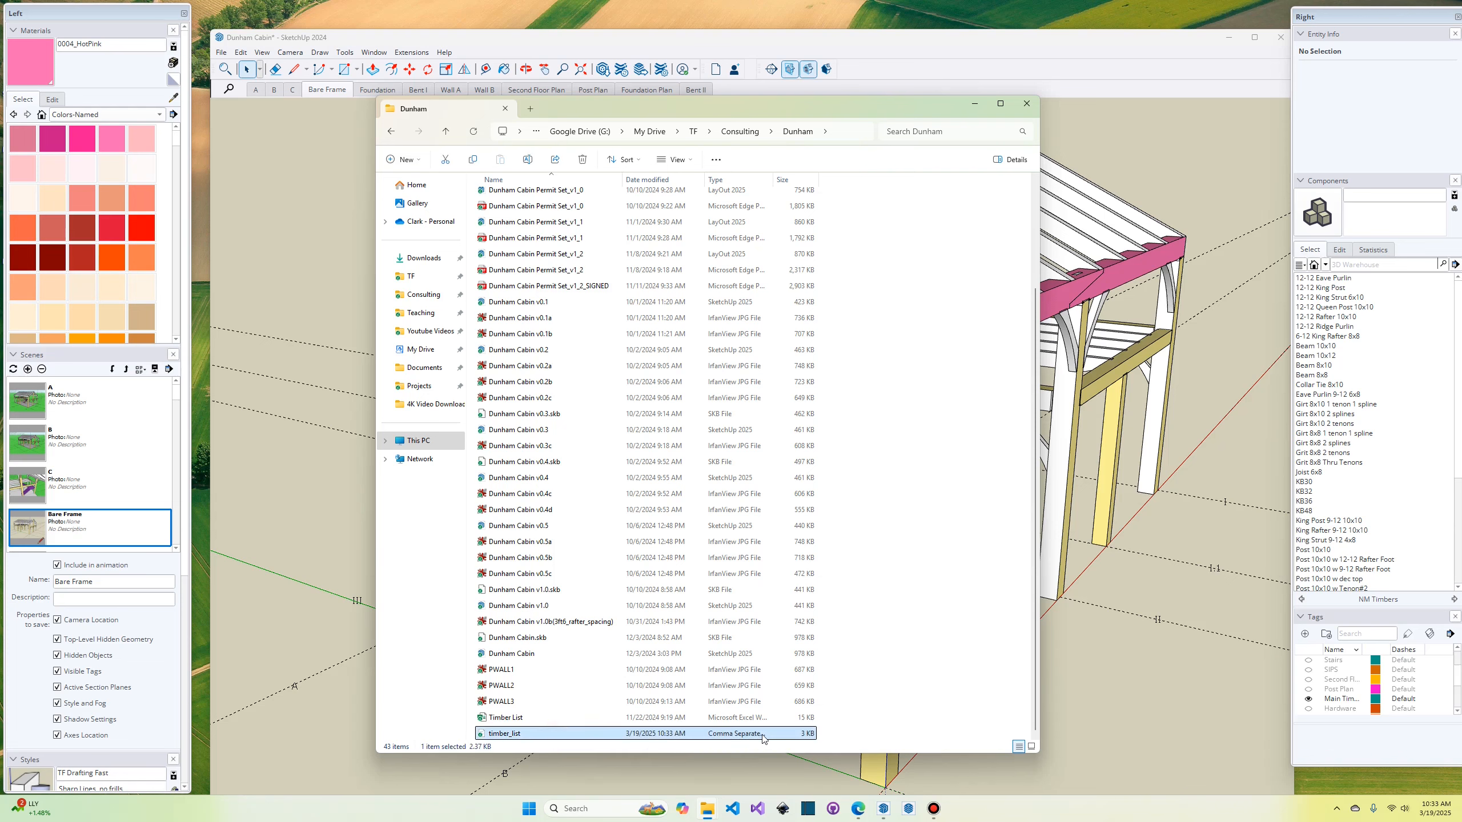
Step: Review the raw contents of timber_list in Visual Studio Code, closing the editor and minimizing the folder window when done
right_click(520, 734)
mouse_move(594, 572)
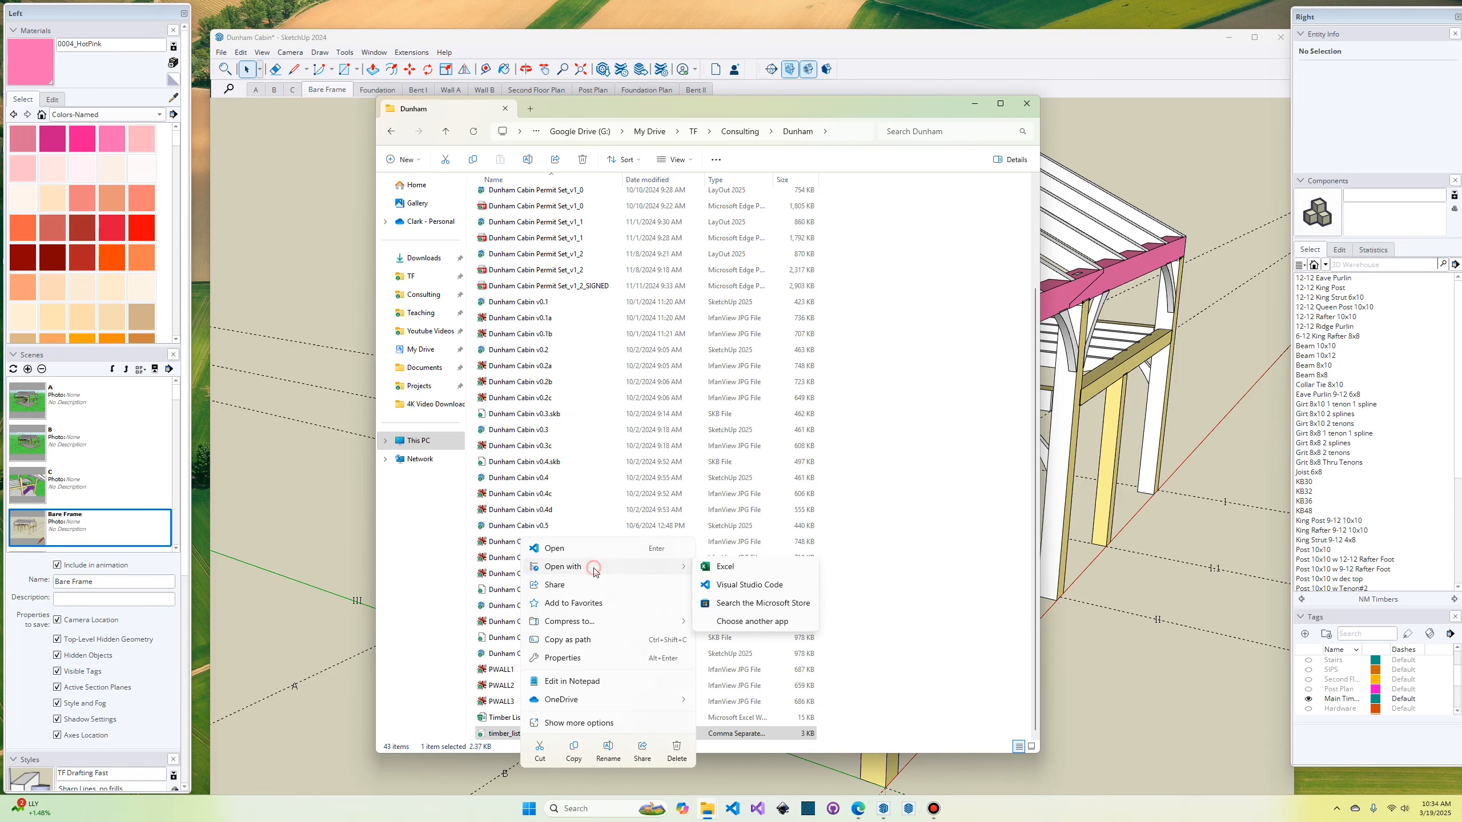
click(741, 597)
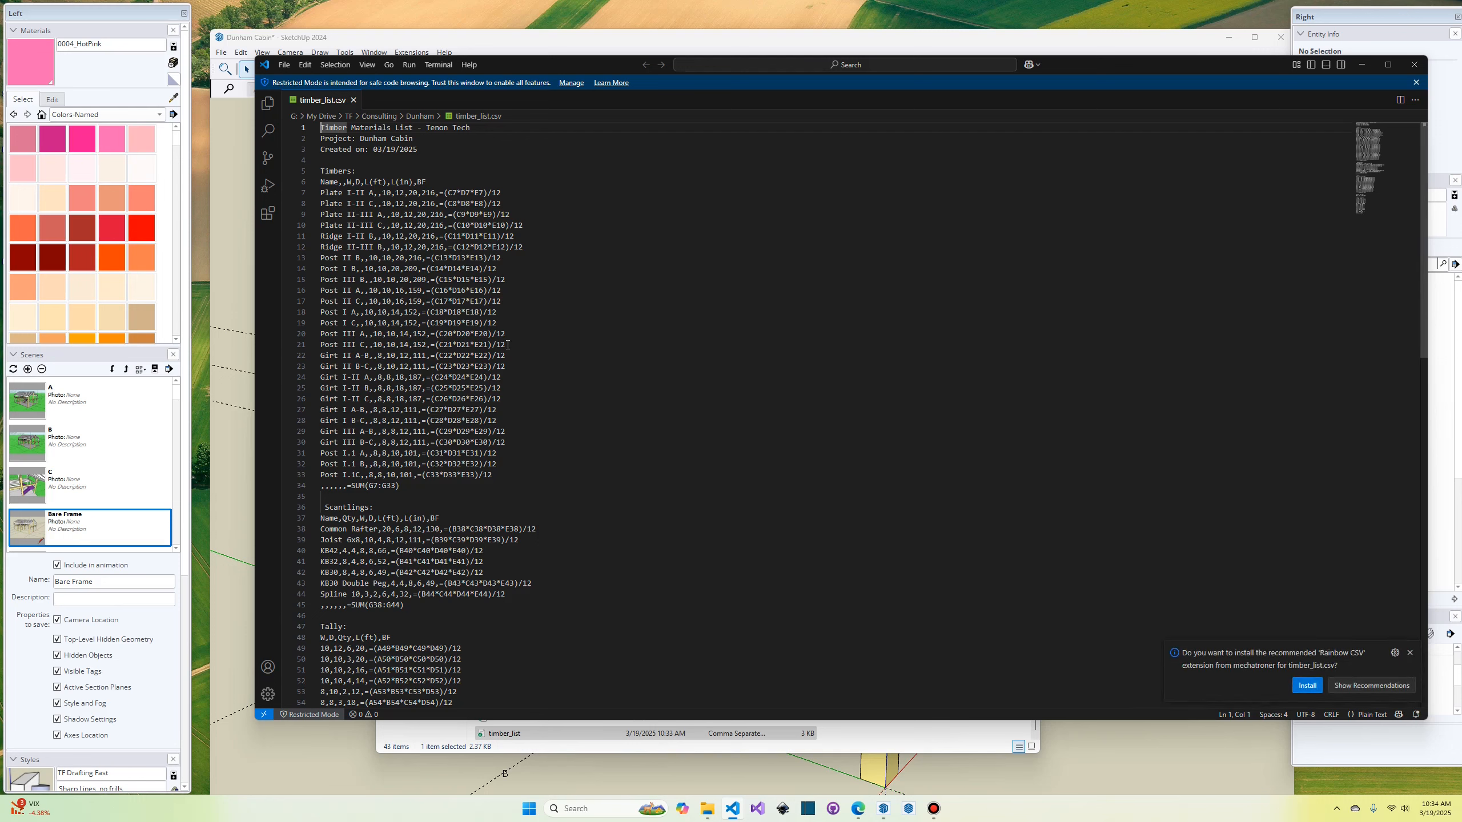
click(1413, 65)
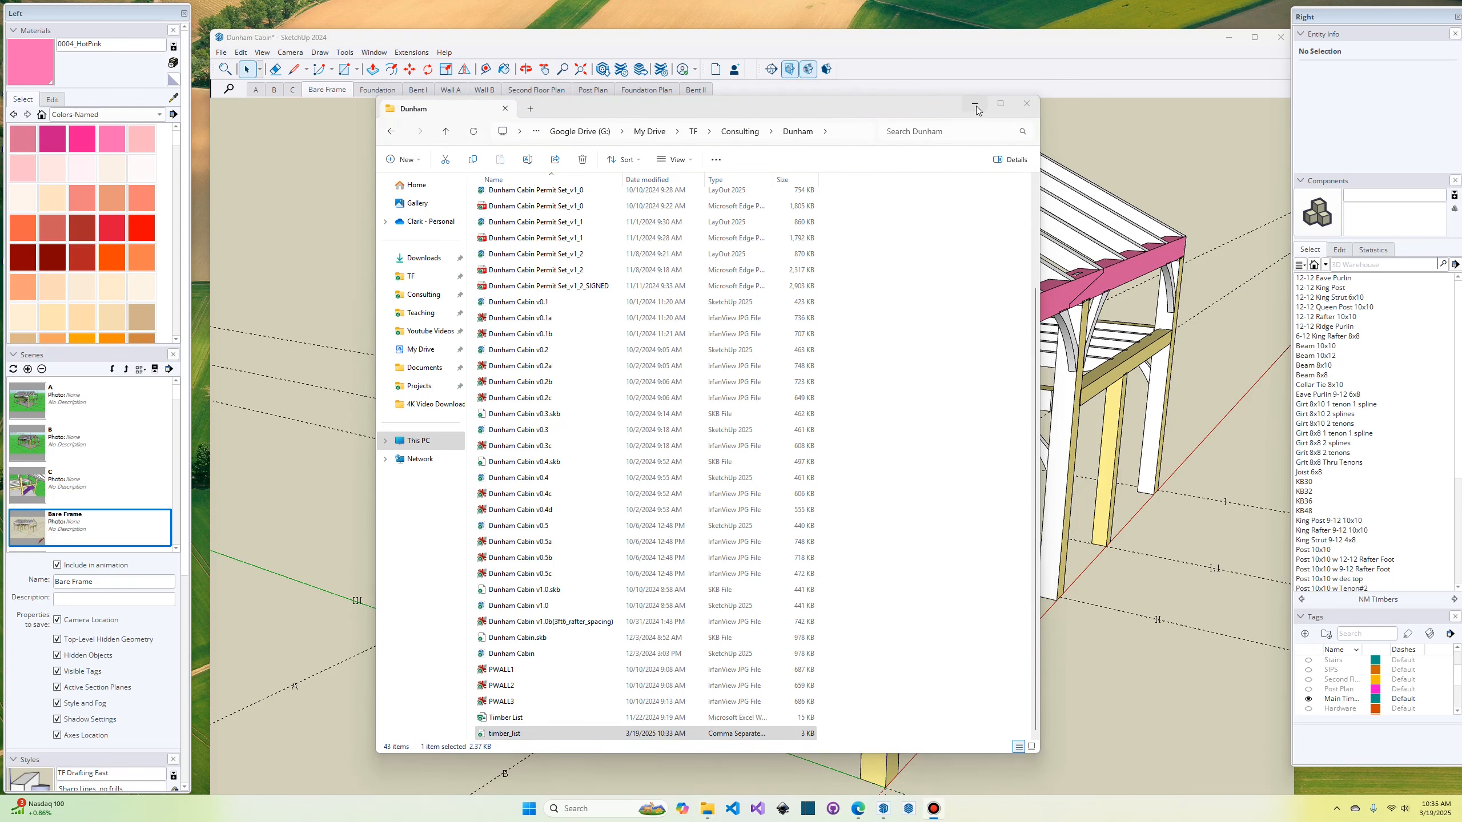
click(975, 105)
Step: Switch to the Dunham folder of Google Drive in the browser and open timber_list.csv with Google Sheets
mouse_move(857, 810)
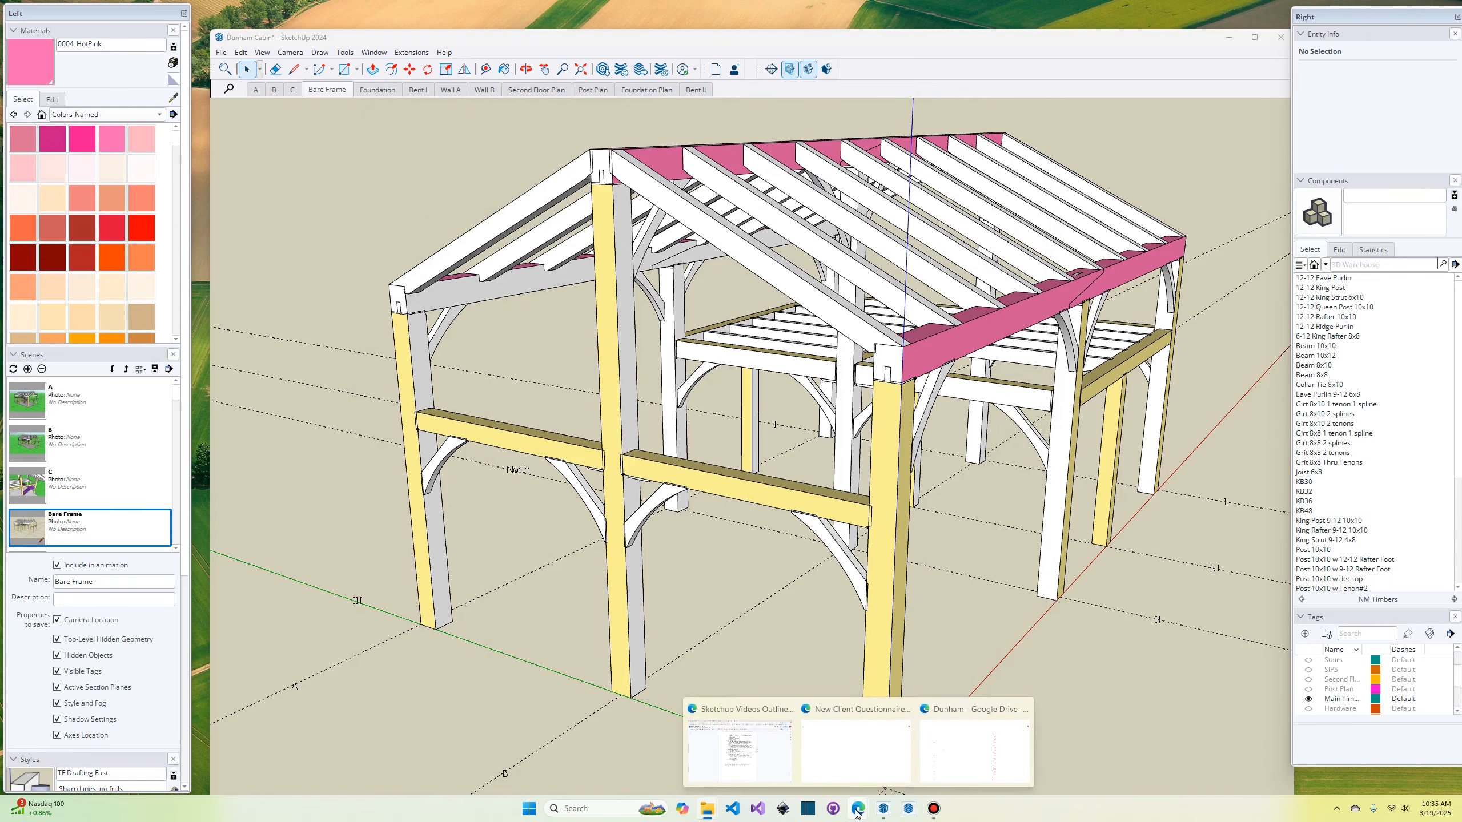
click(957, 764)
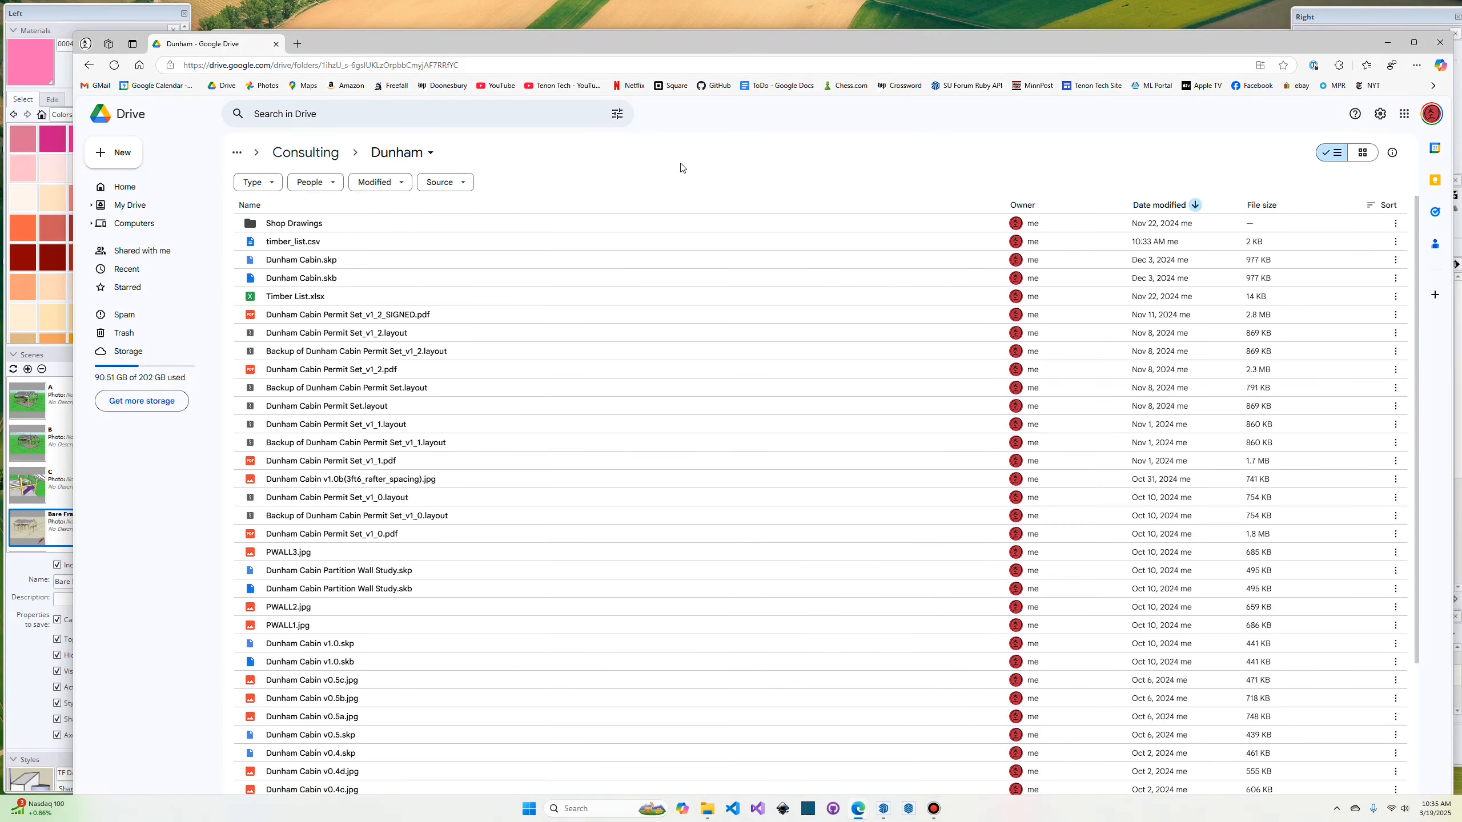
scroll(441, 389, down, 1)
scroll(442, 389, down, 3)
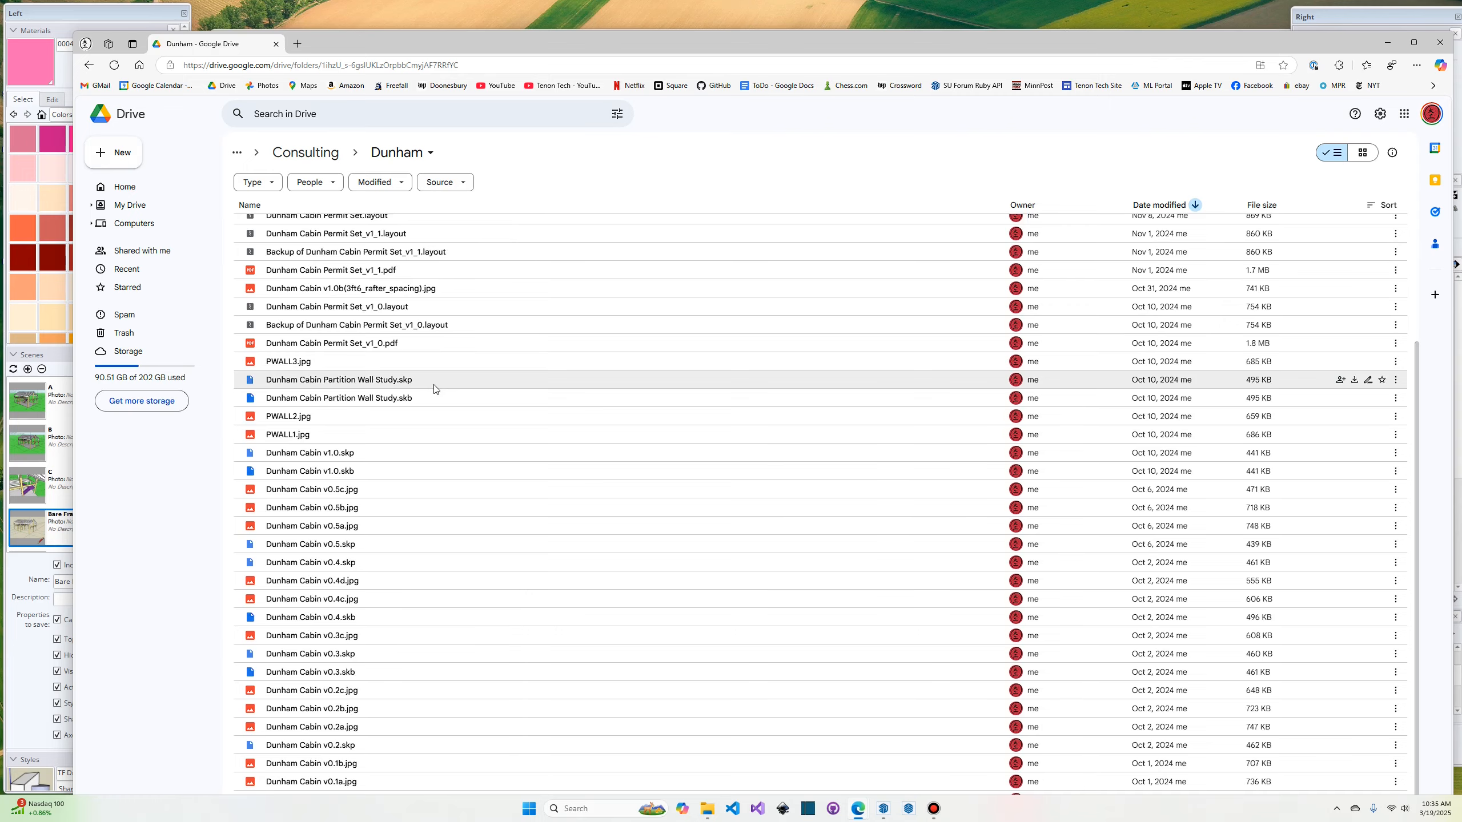
scroll(435, 387, up, 4)
right_click(291, 248)
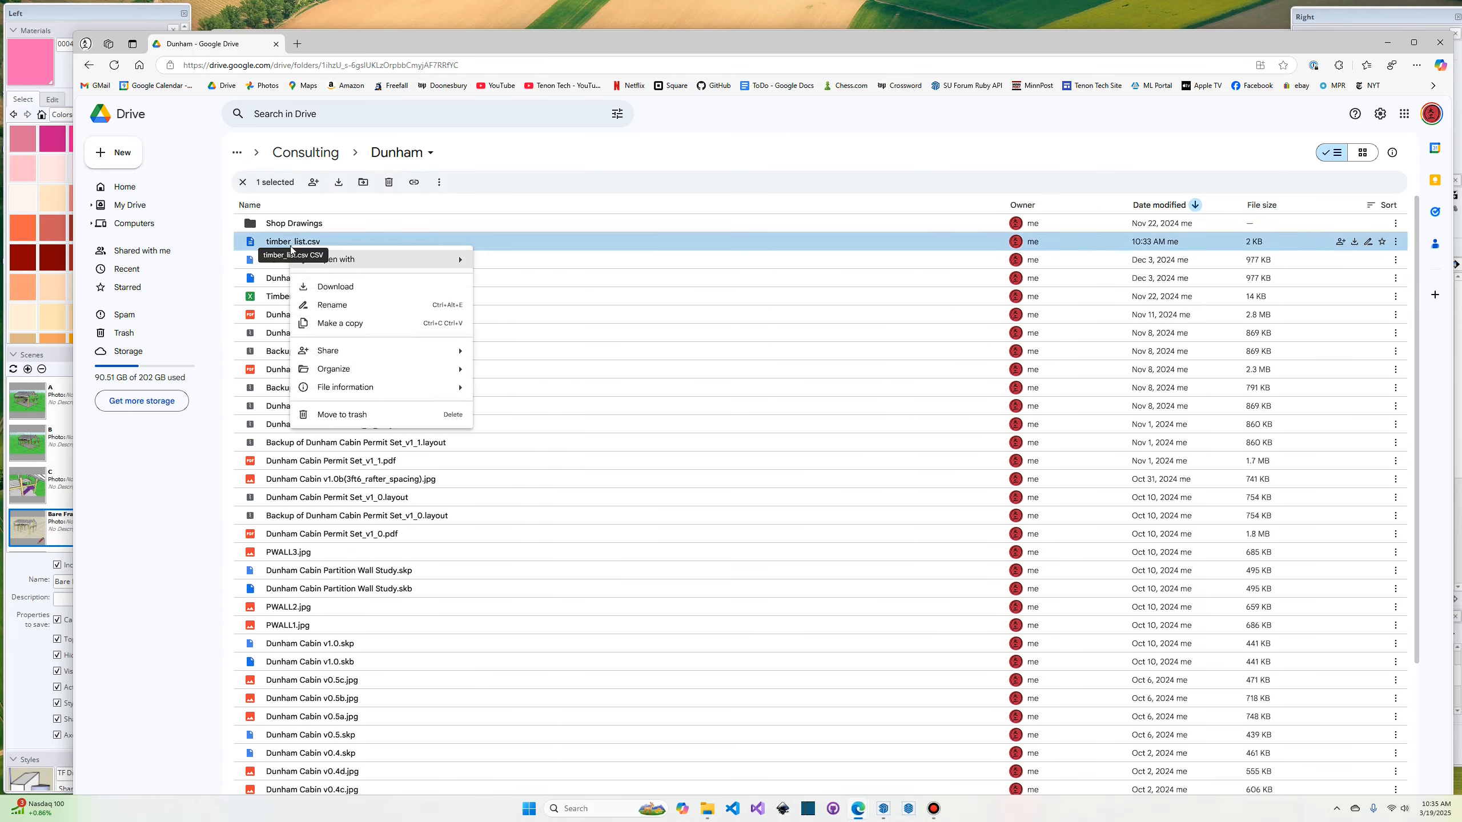
mouse_move(455, 261)
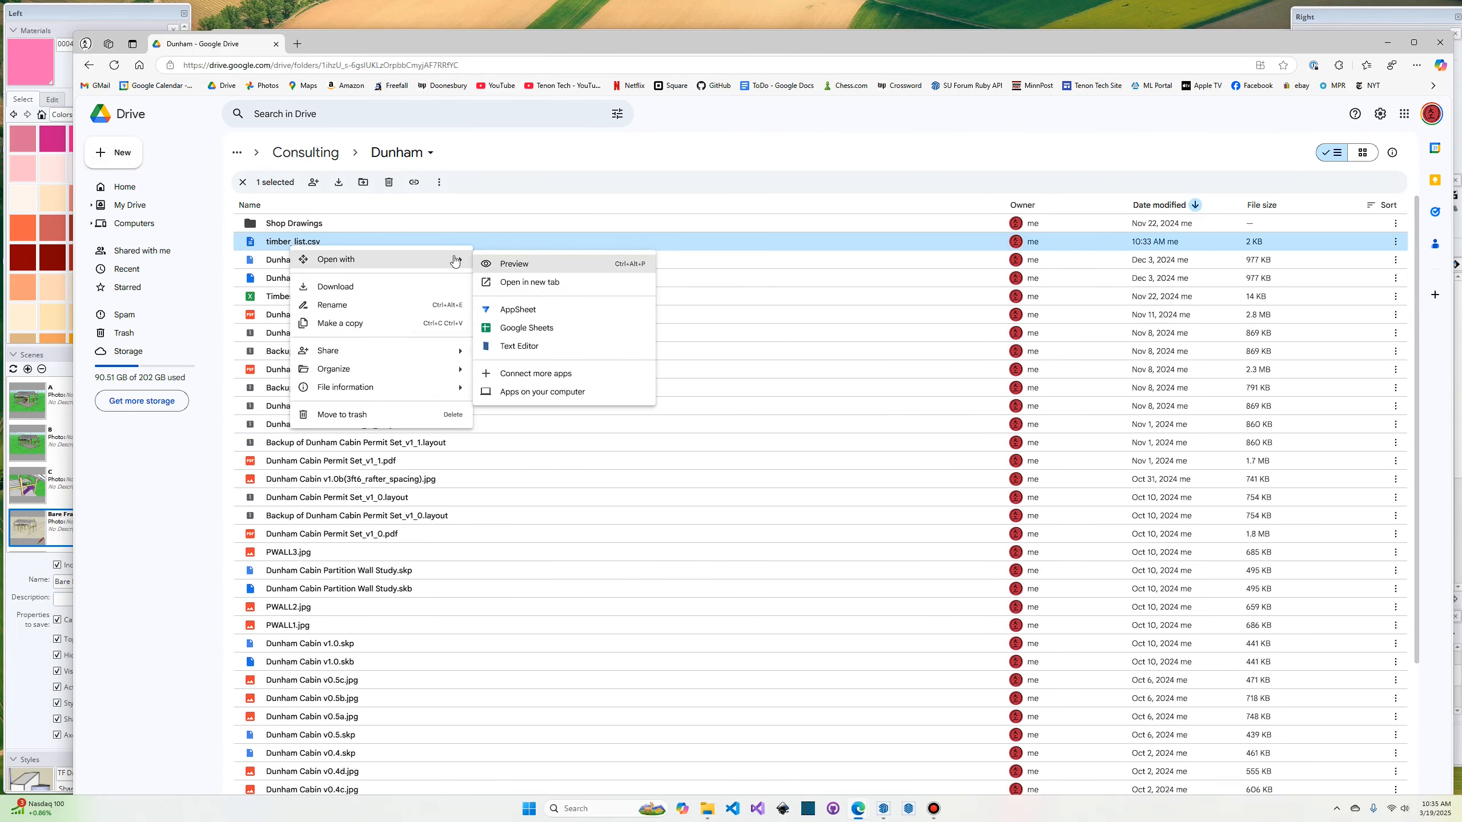
click(530, 328)
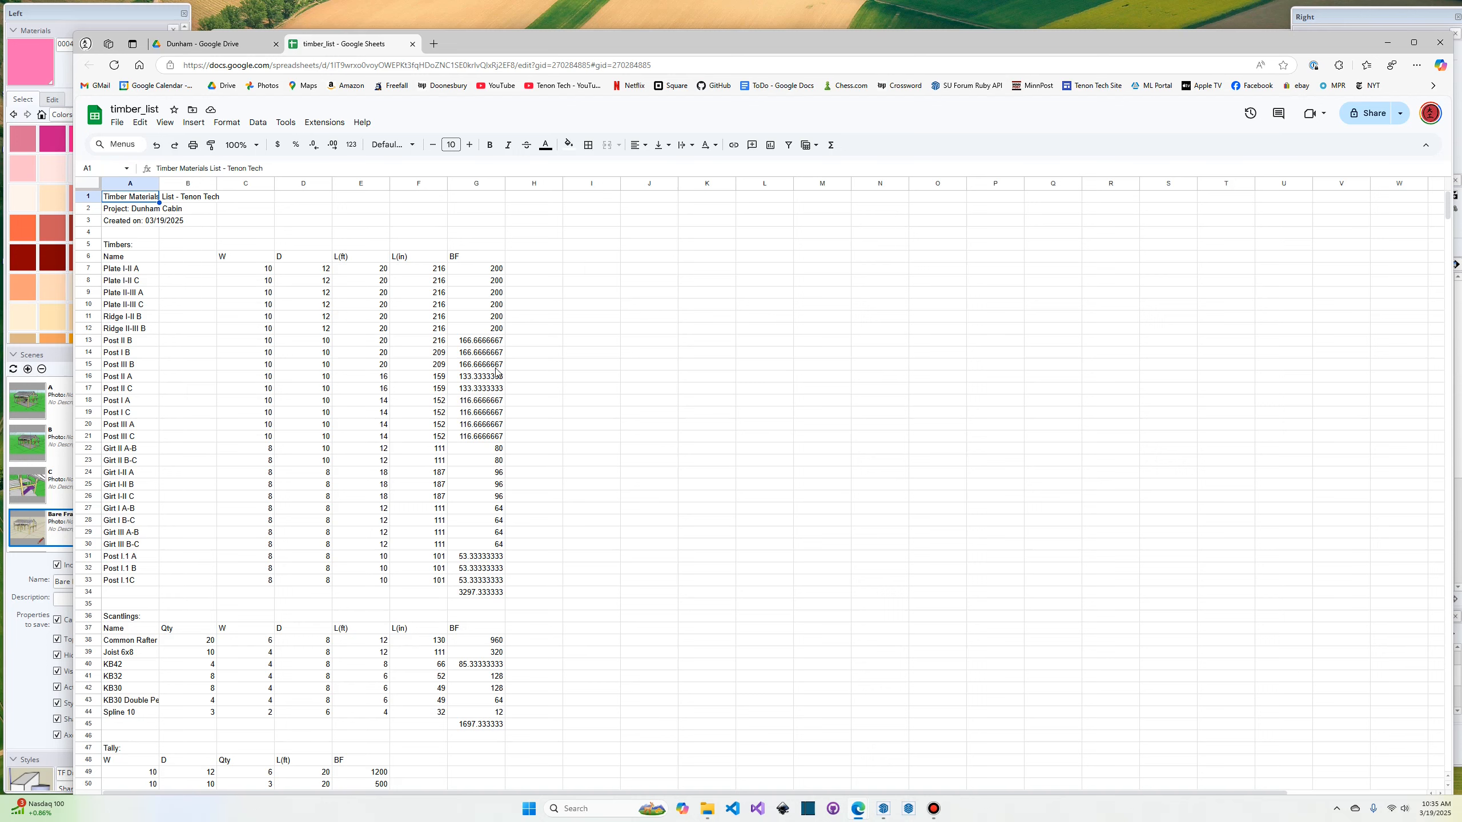
Step: Format the board feet values in column G to two decimal places and deselect the column
click(483, 185)
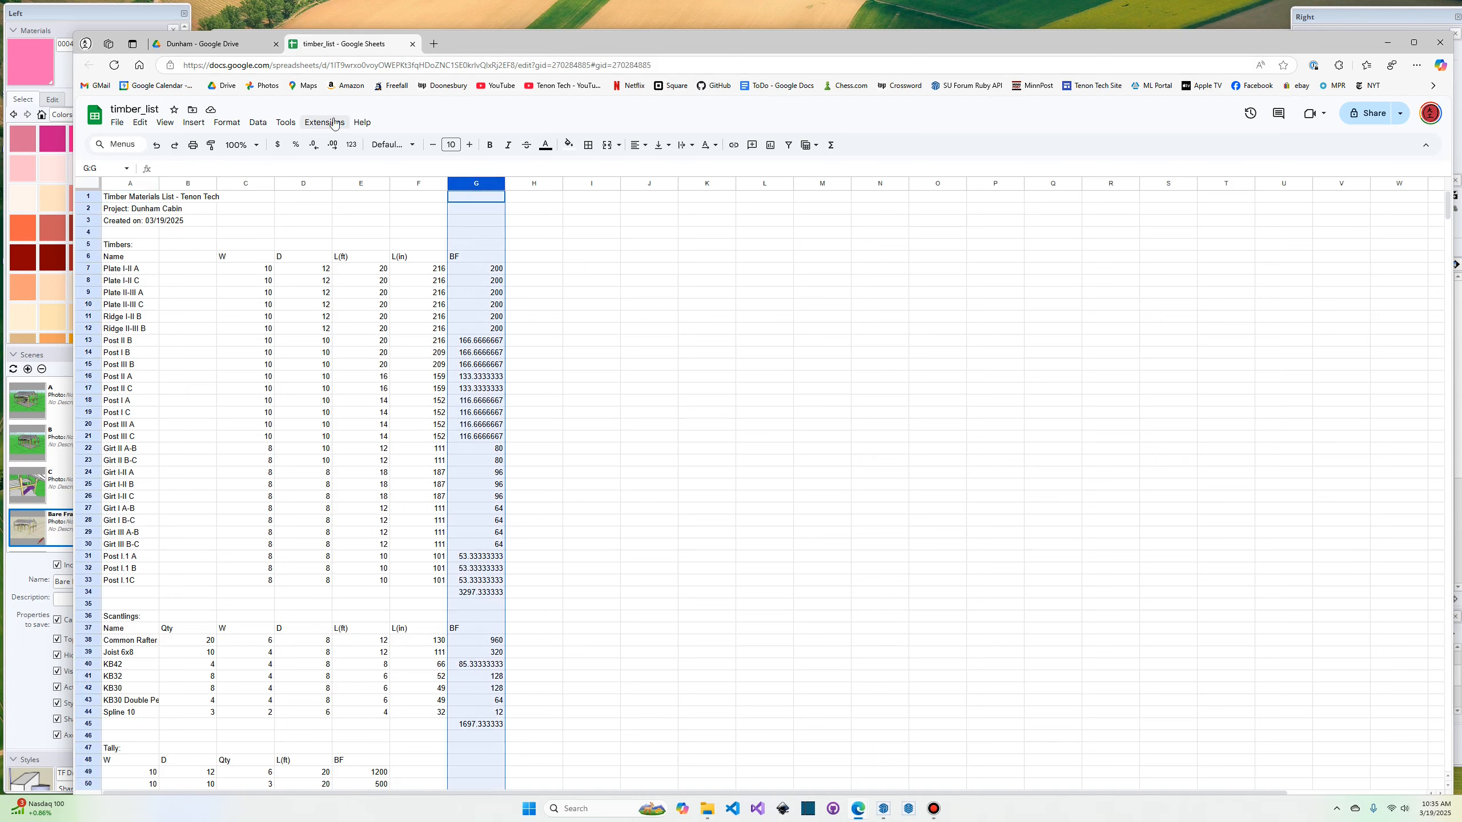
click(314, 145)
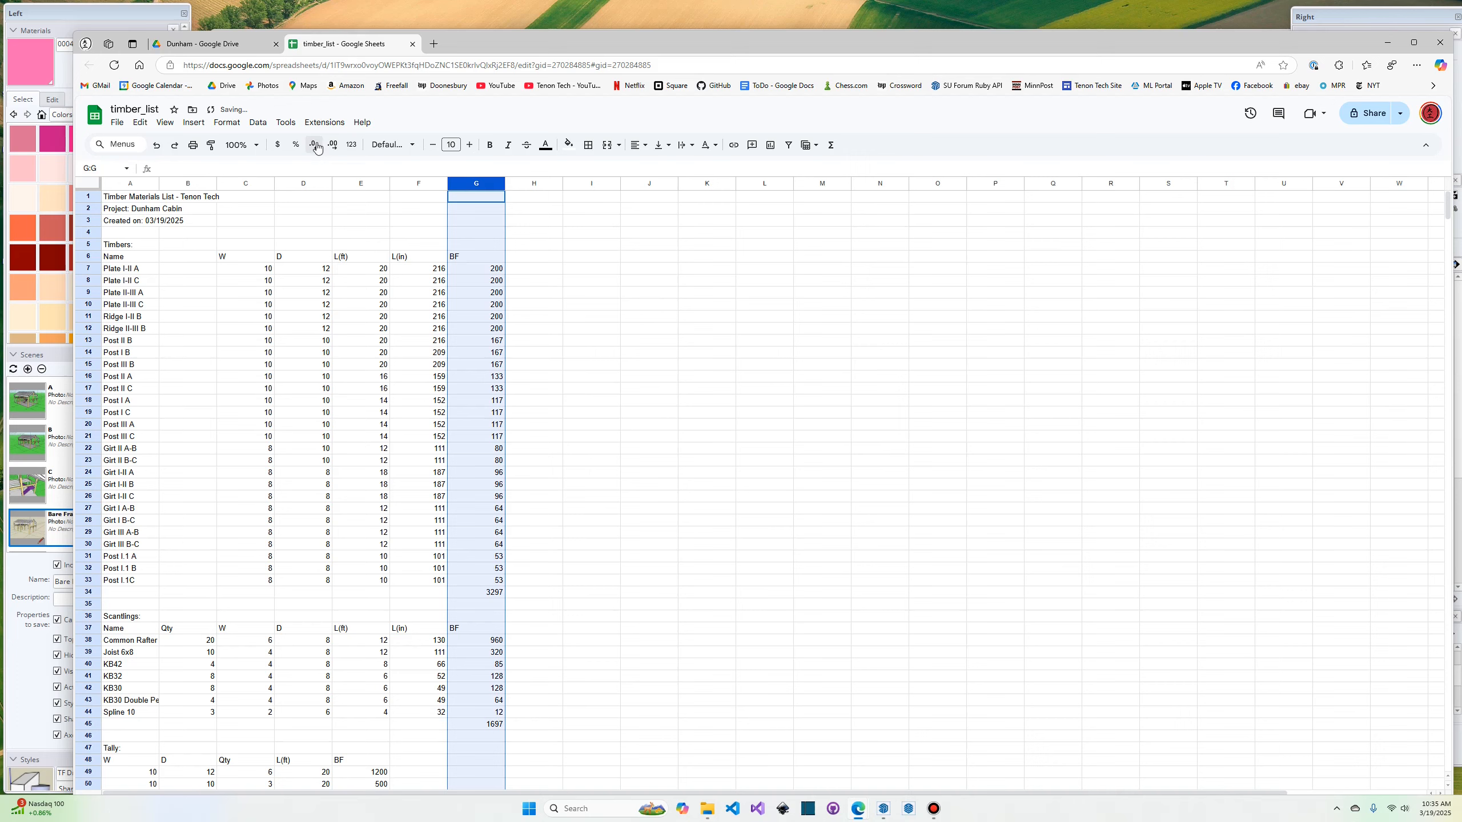
click(334, 145)
click(333, 145)
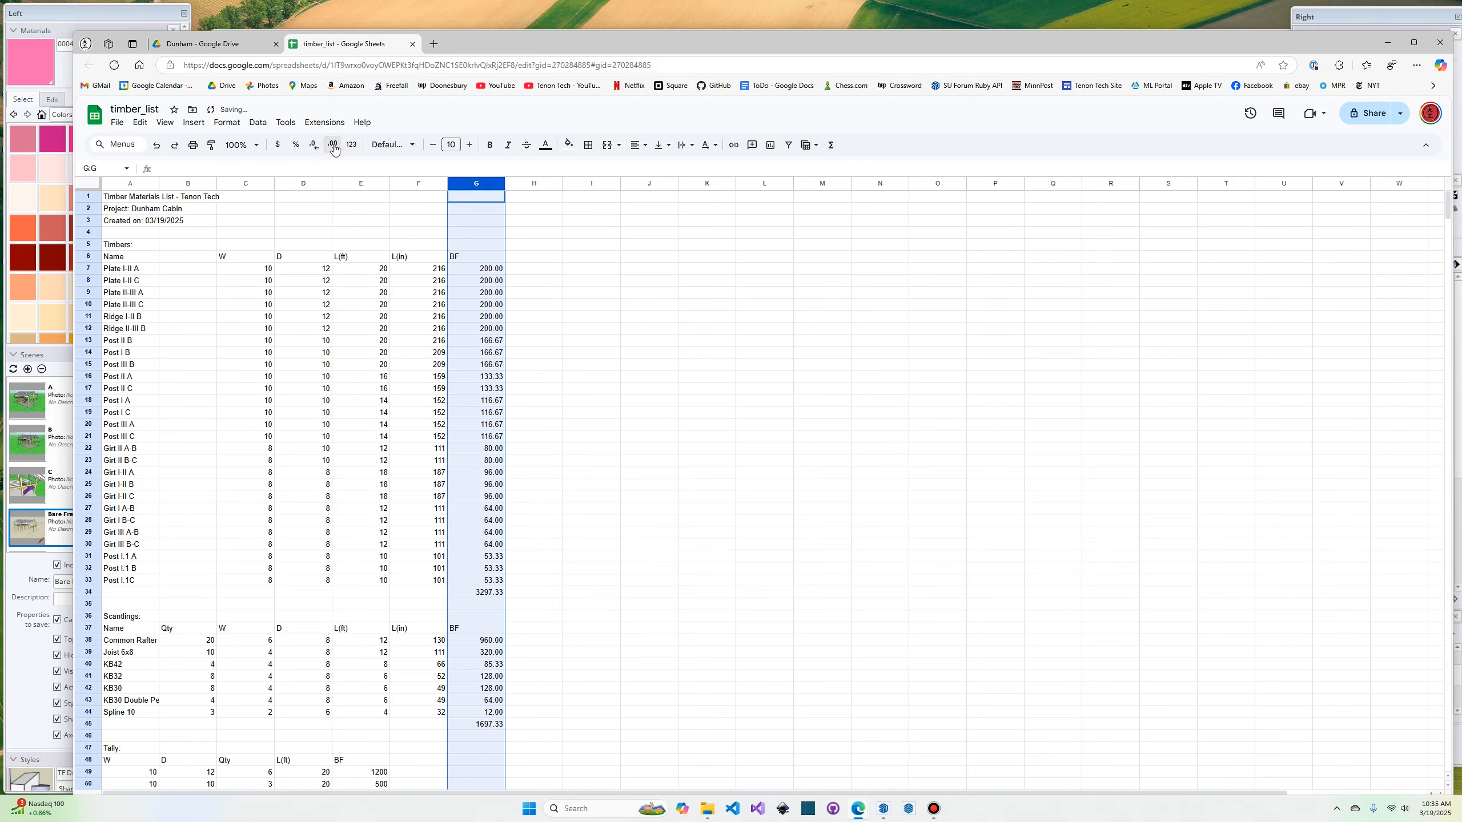
click(242, 232)
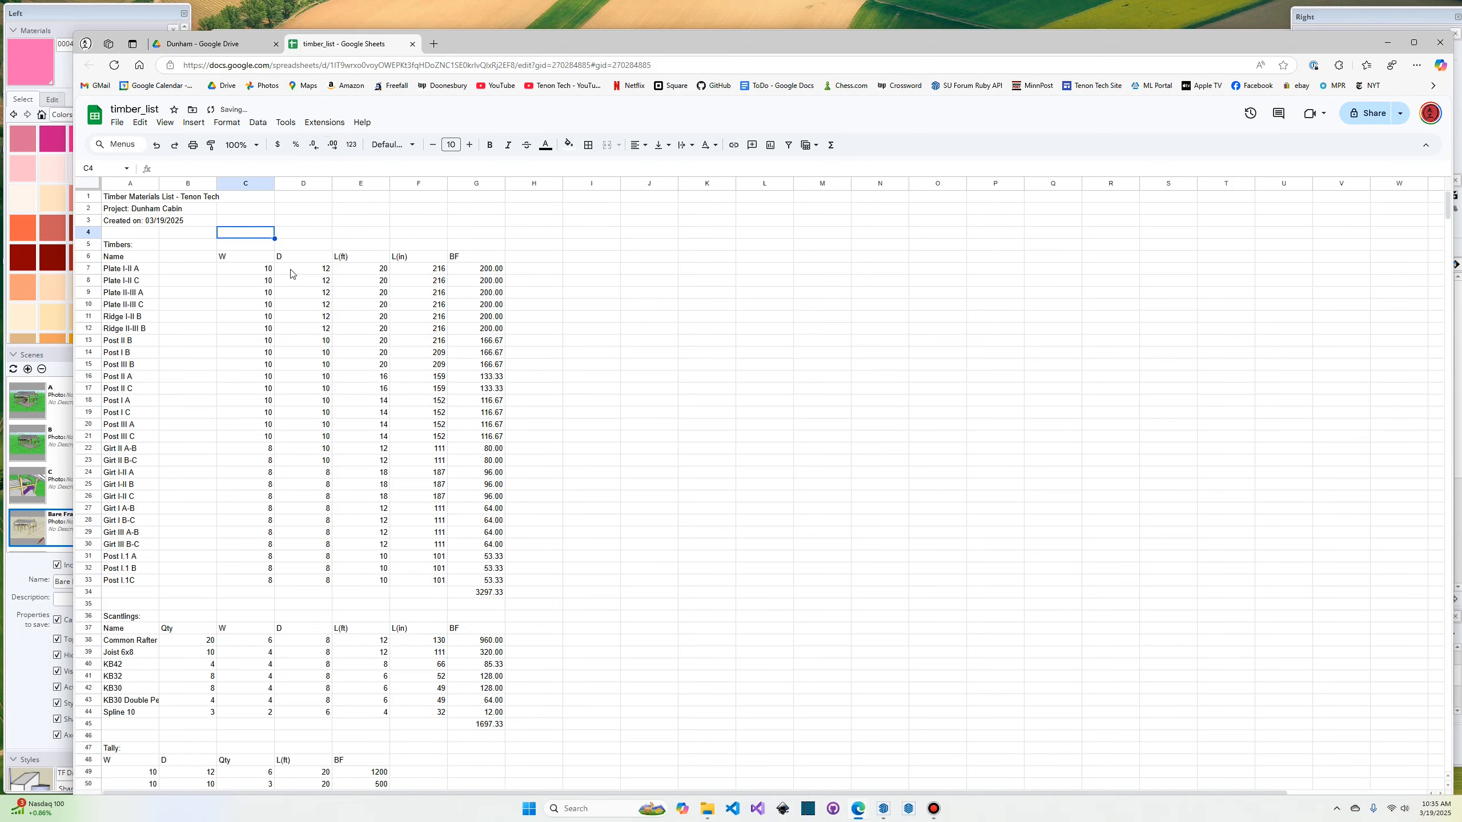
Step: Right-align the Timbers table headings from W to BF in cells C6:G6
scroll(290, 271, down, 5)
scroll(288, 251, up, 5)
click(259, 255)
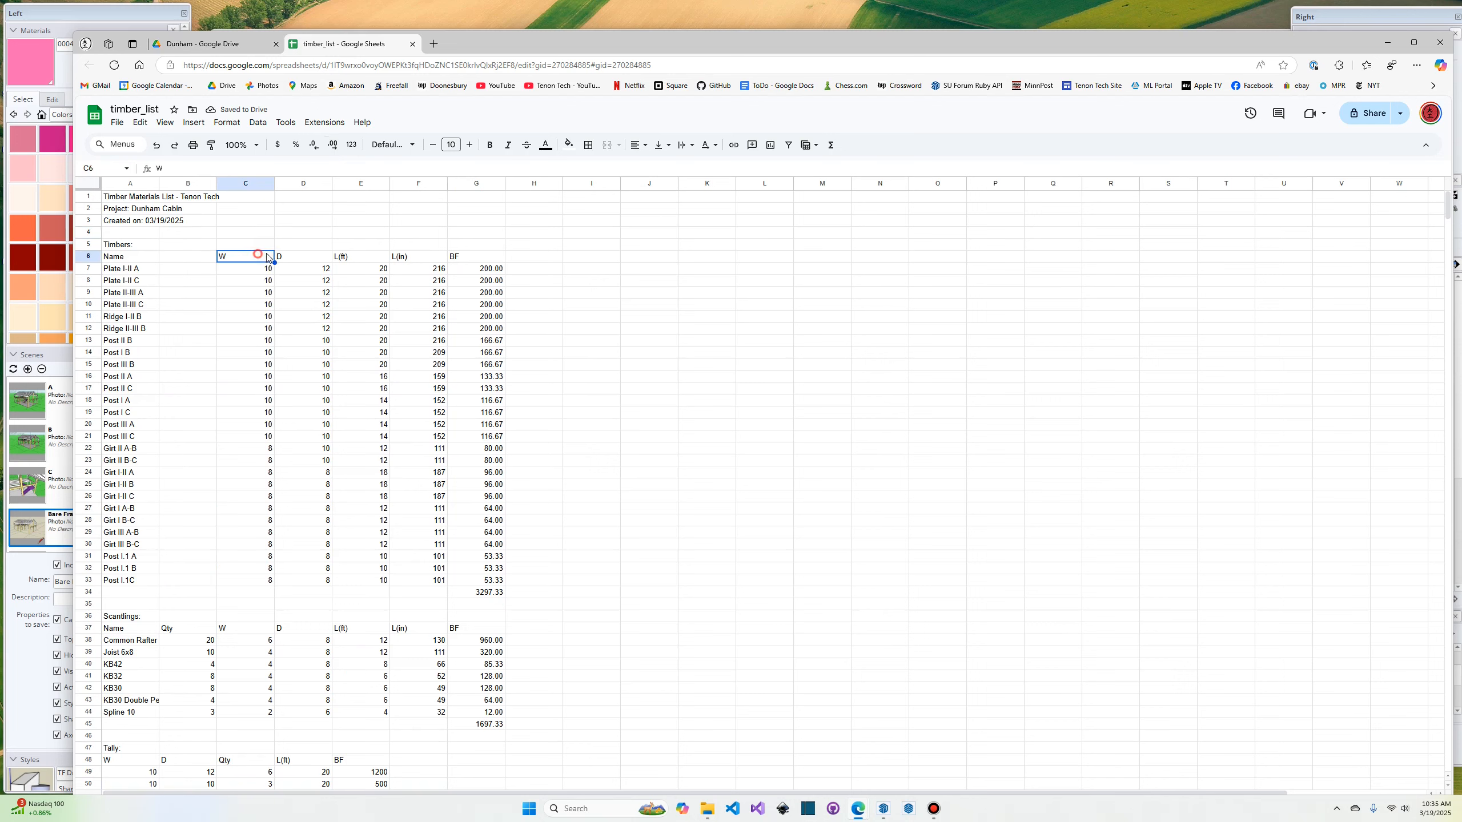
shift+click(471, 256)
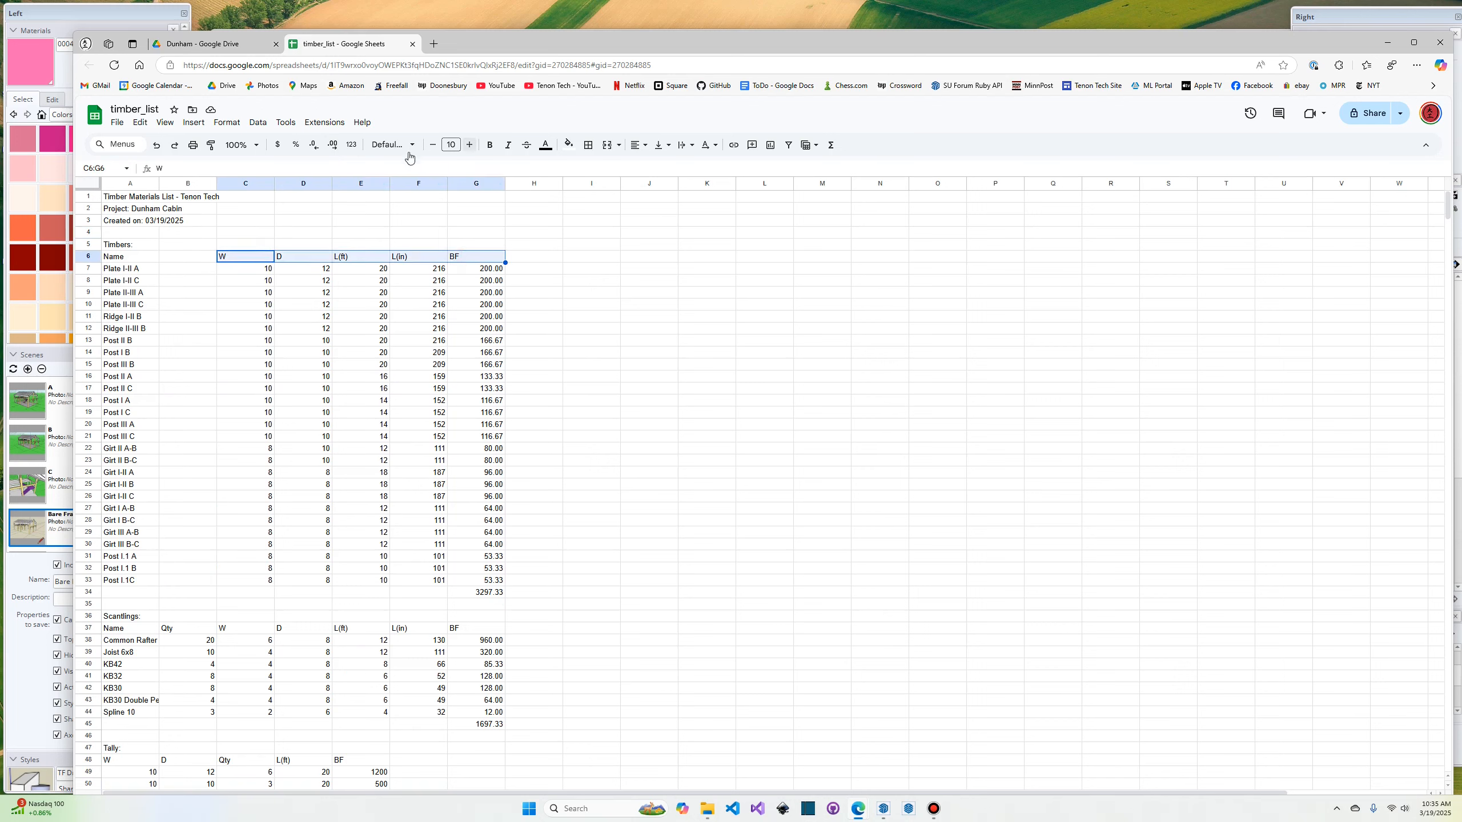
click(638, 145)
click(675, 166)
Step: Check the board feet formula in cell G7 and examine the Scantlings, Tally and Tally by Tag sections
click(486, 274)
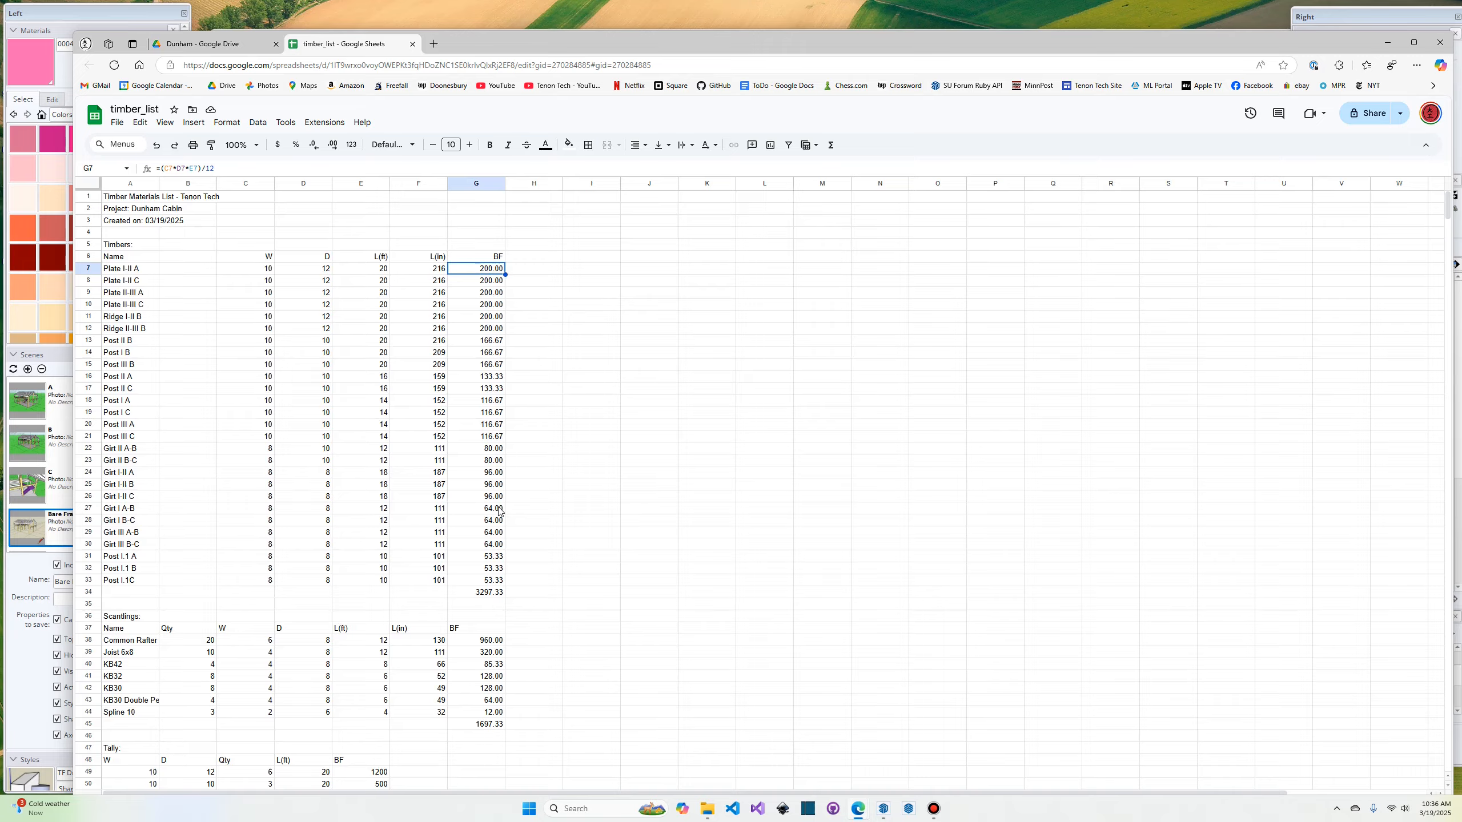
scroll(498, 511, down, 4)
scroll(499, 511, down, 1)
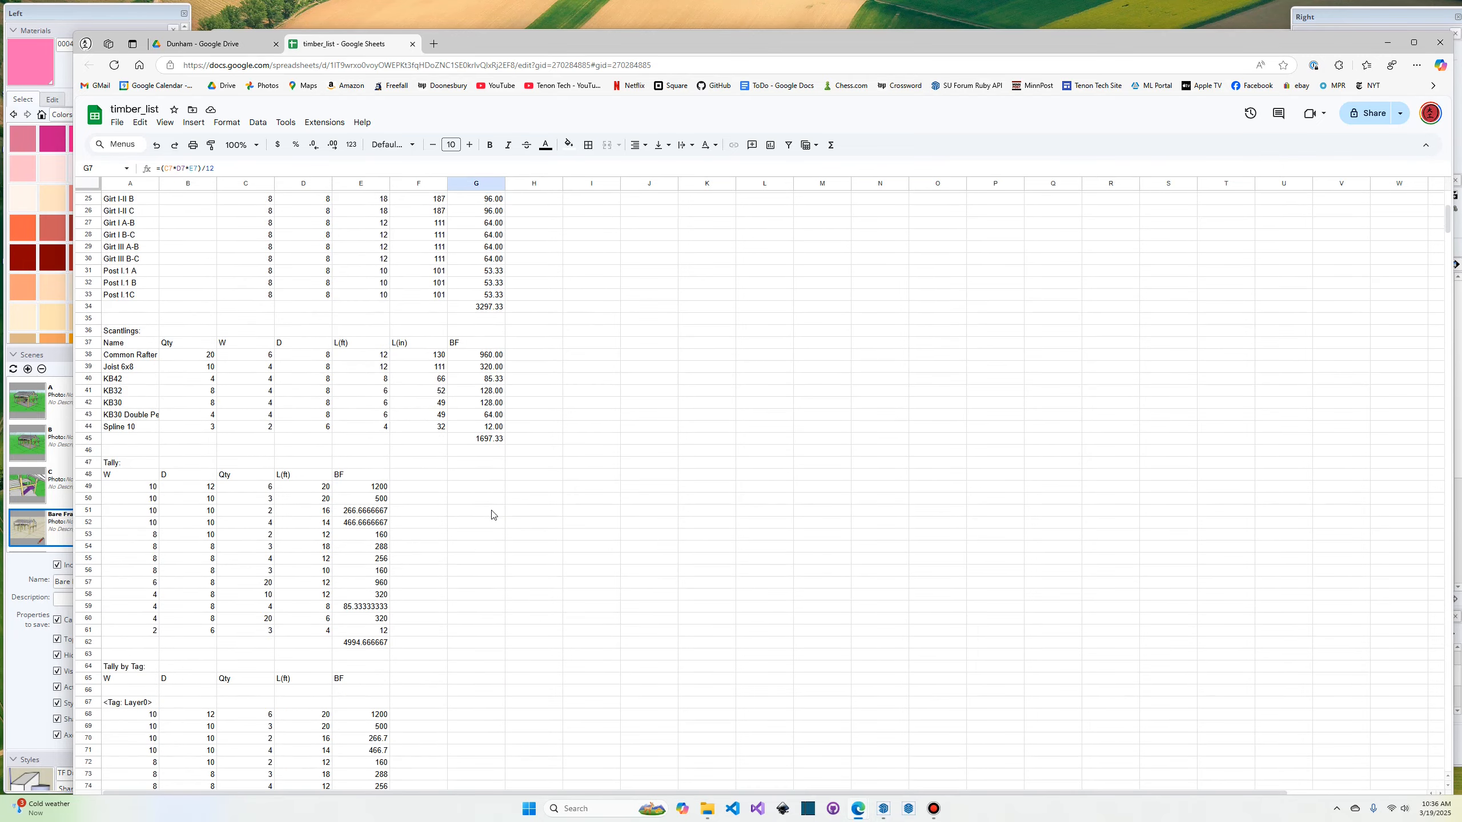
scroll(490, 425, down, 3)
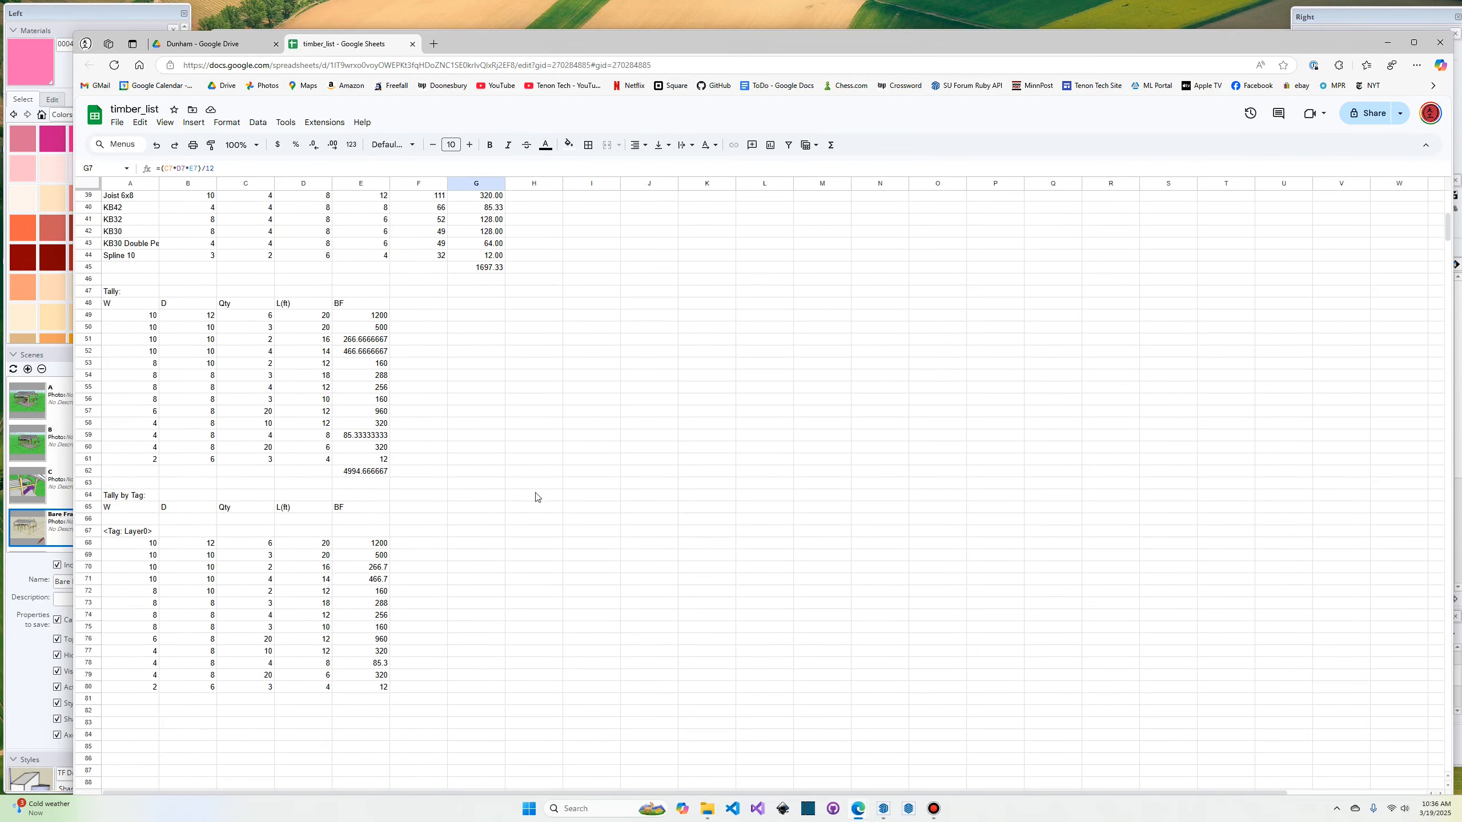
Step: Review the Tally and Tally by Tag sections again and return to the start of the timber list
scroll(537, 498, up, 1)
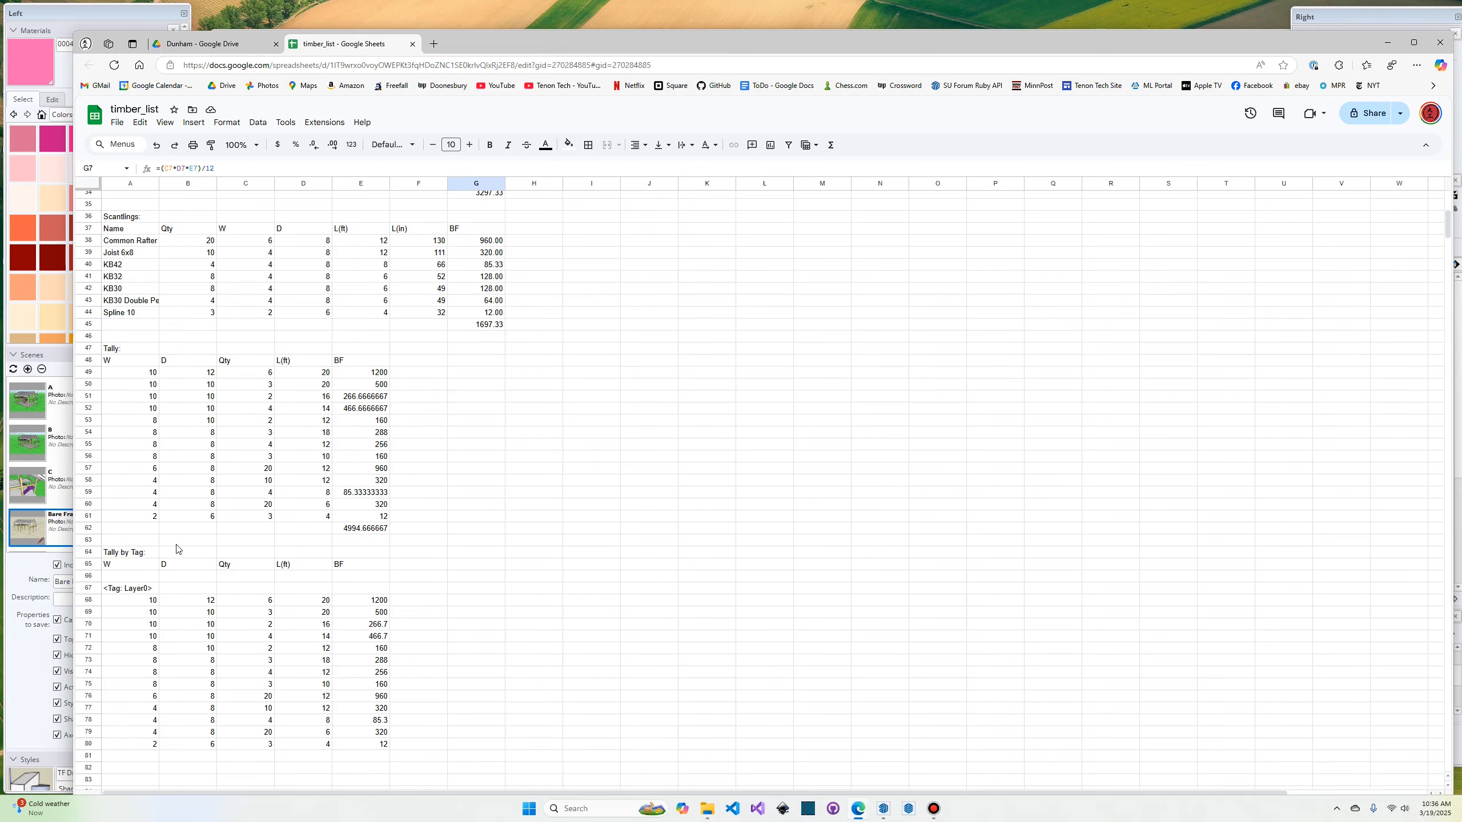
scroll(155, 455, down, 2)
scroll(155, 460, down, 1)
scroll(214, 564, up, 8)
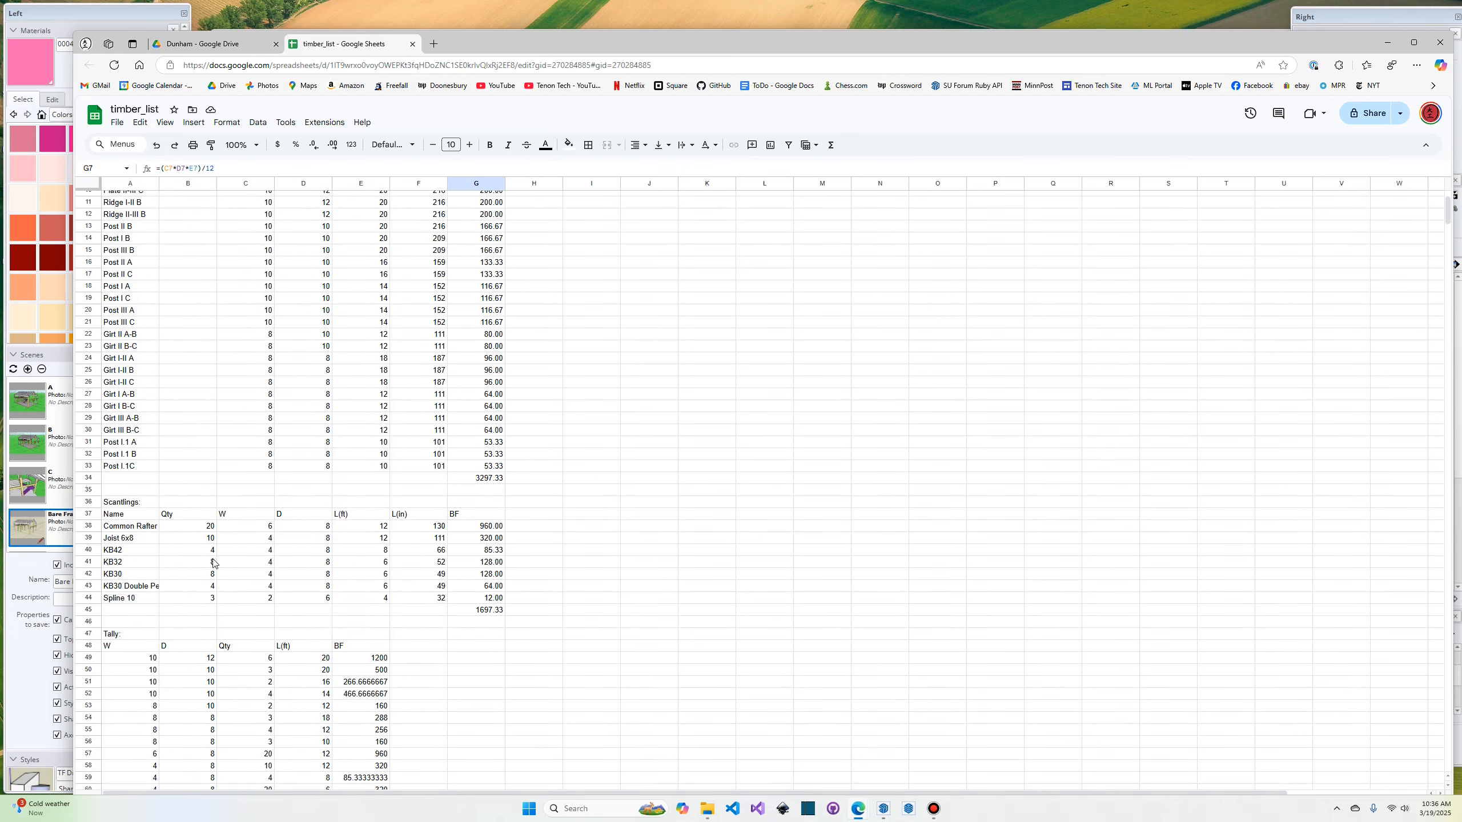
scroll(213, 564, up, 2)
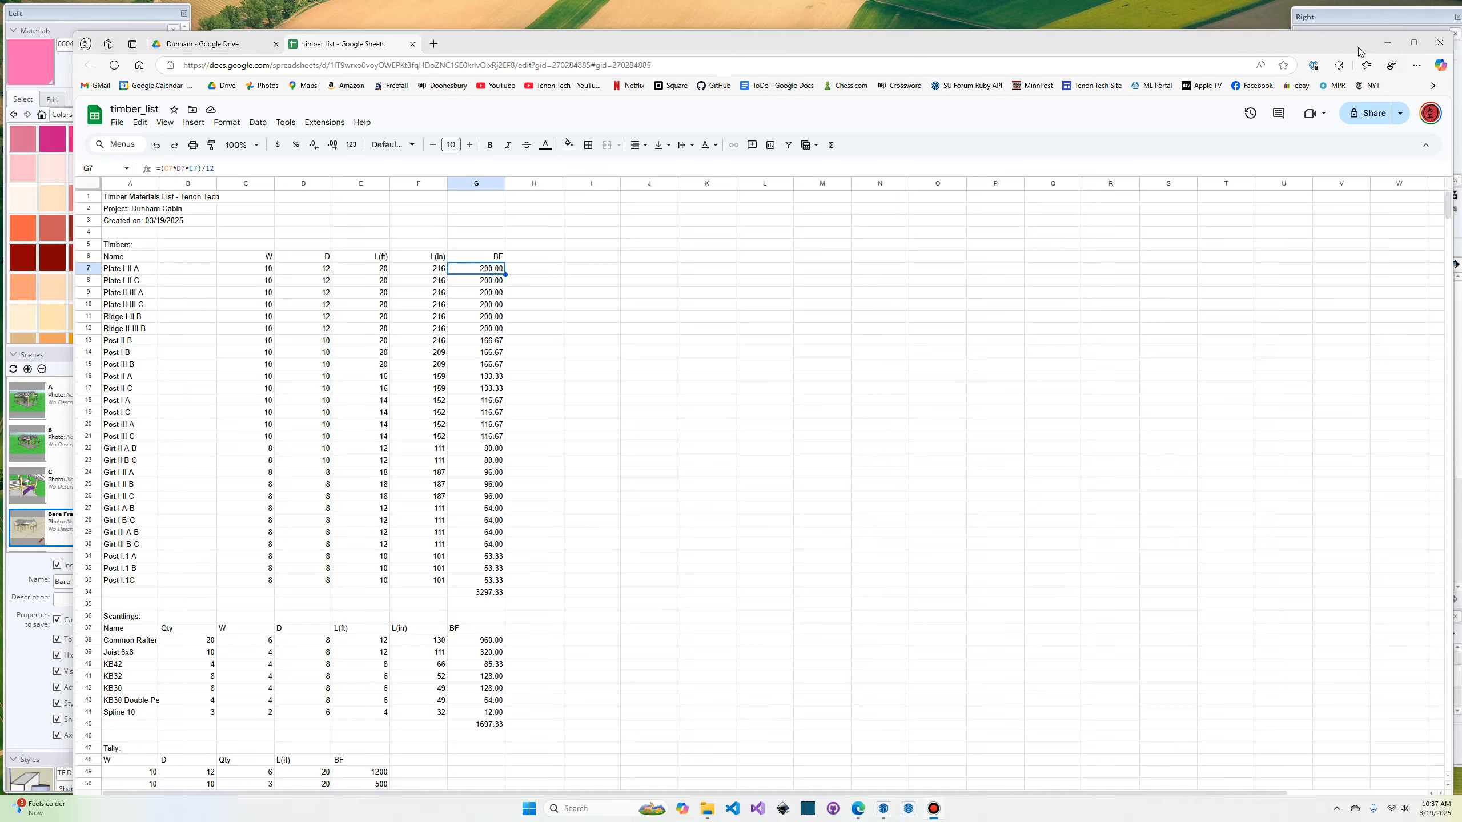
Step: Switch to SketchUp and set the Timber Framing configuration's timber list file format to Excel, saving the settings
click(1389, 43)
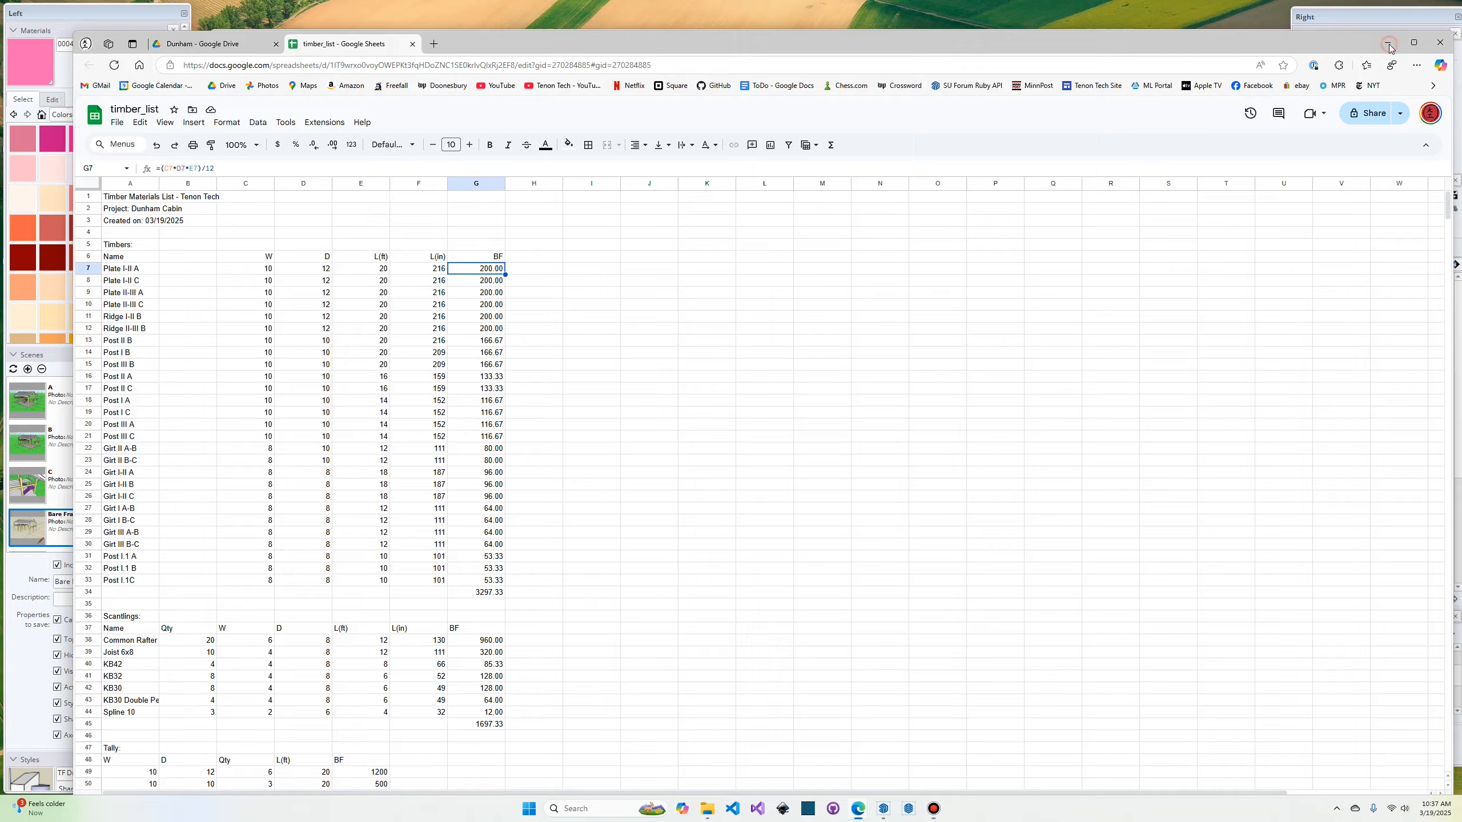
click(419, 54)
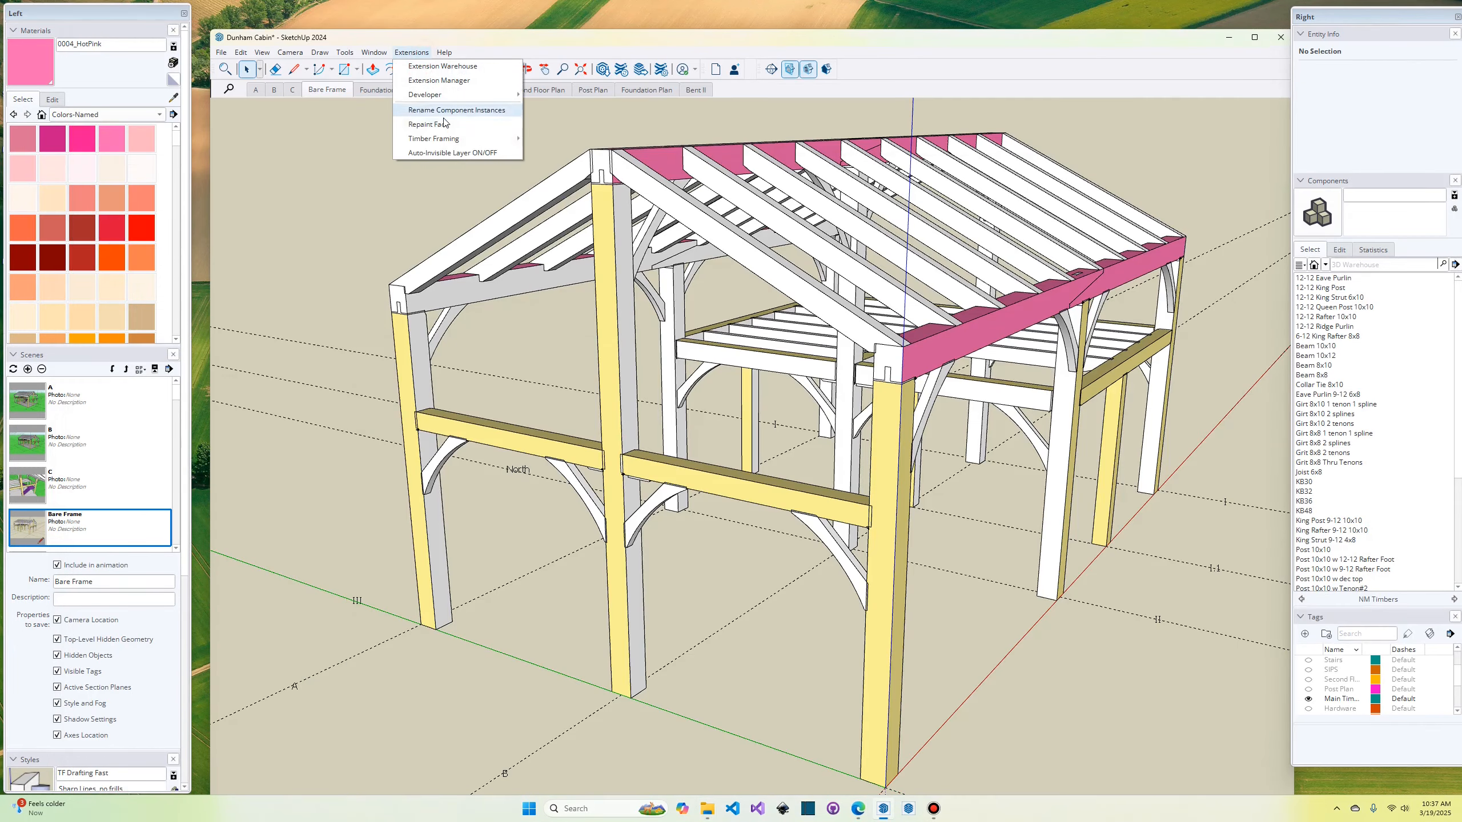
mouse_move(453, 141)
click(593, 295)
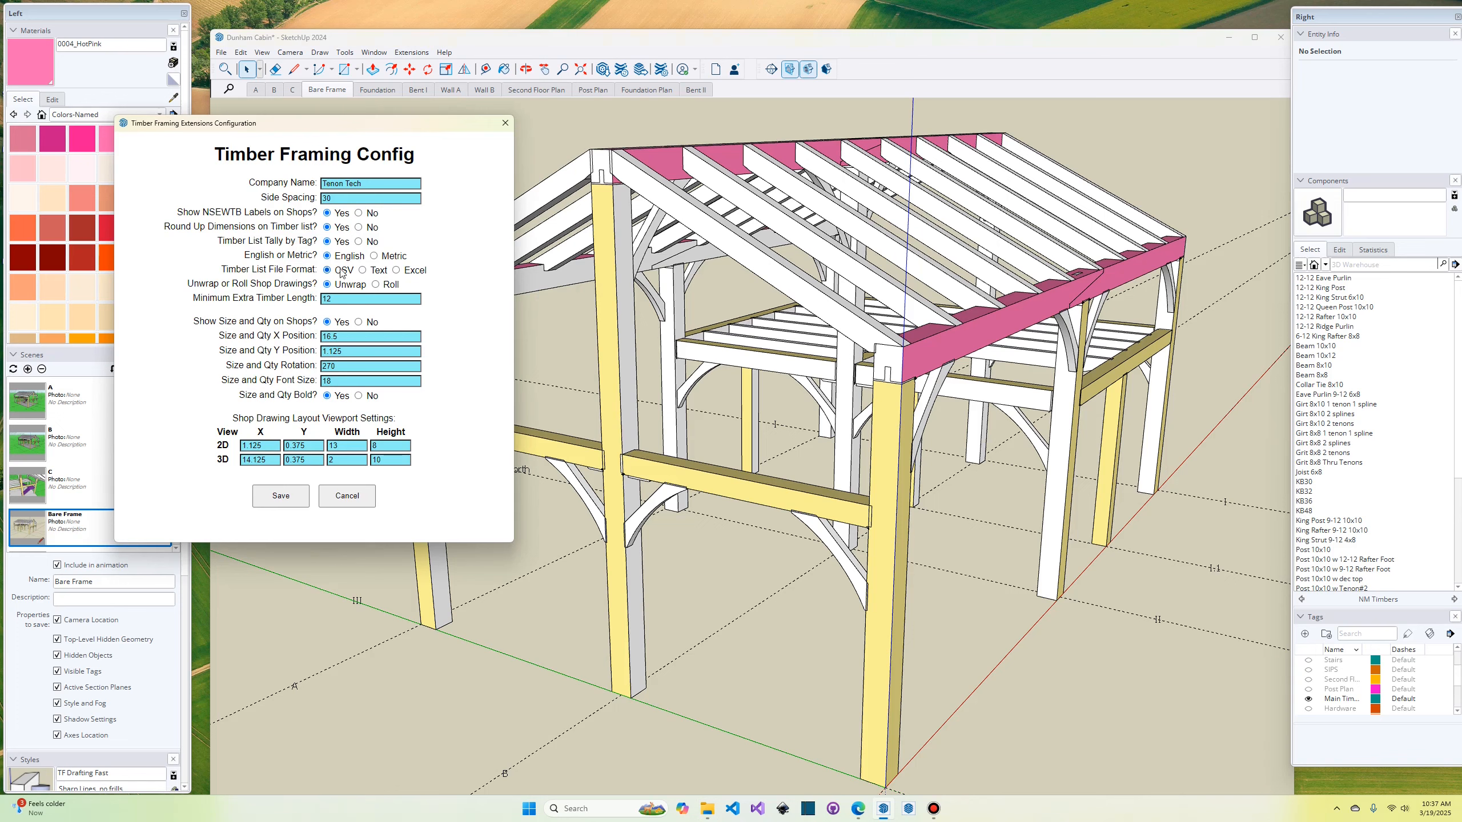
click(396, 271)
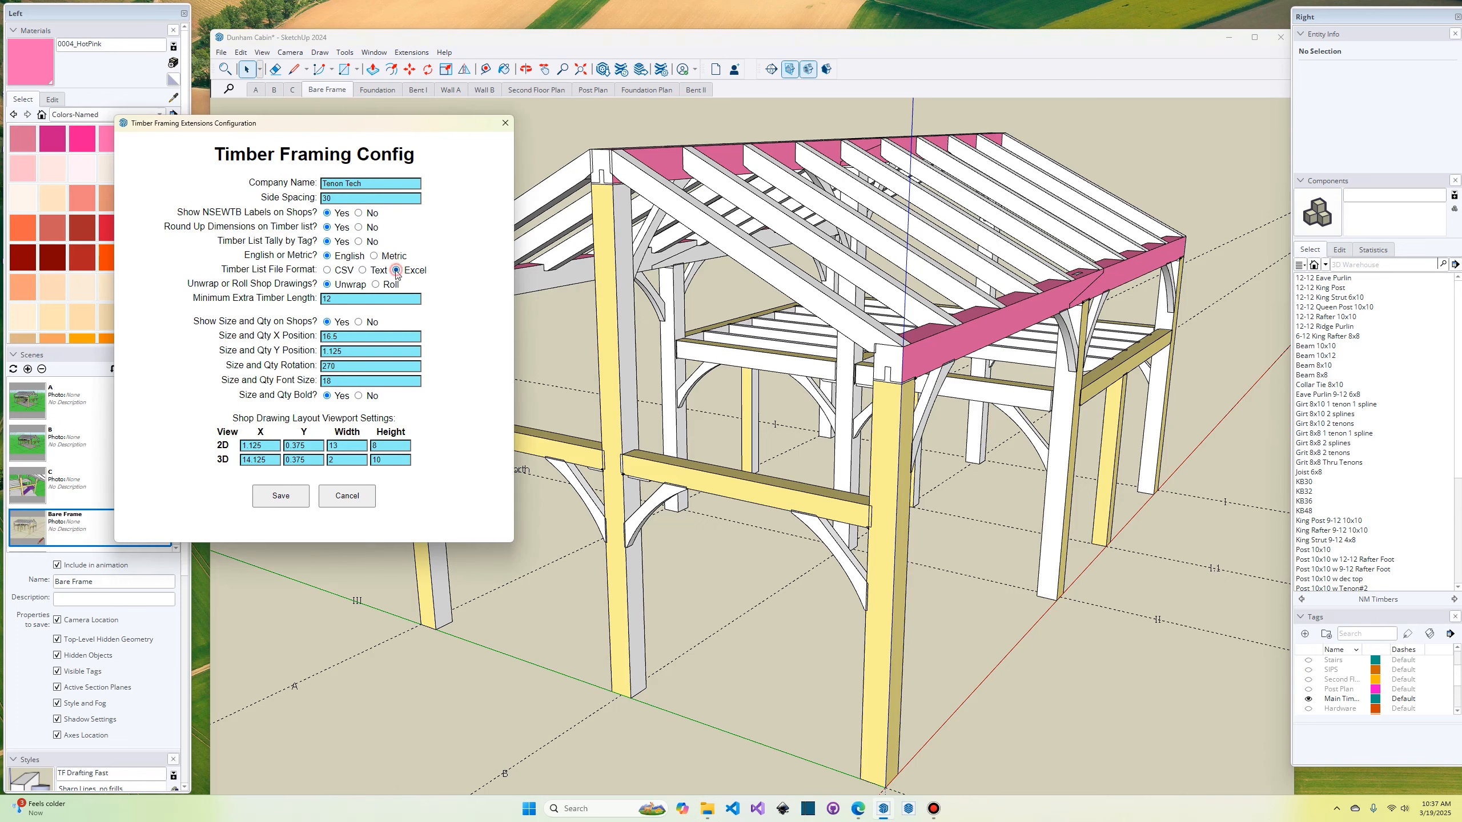
click(281, 496)
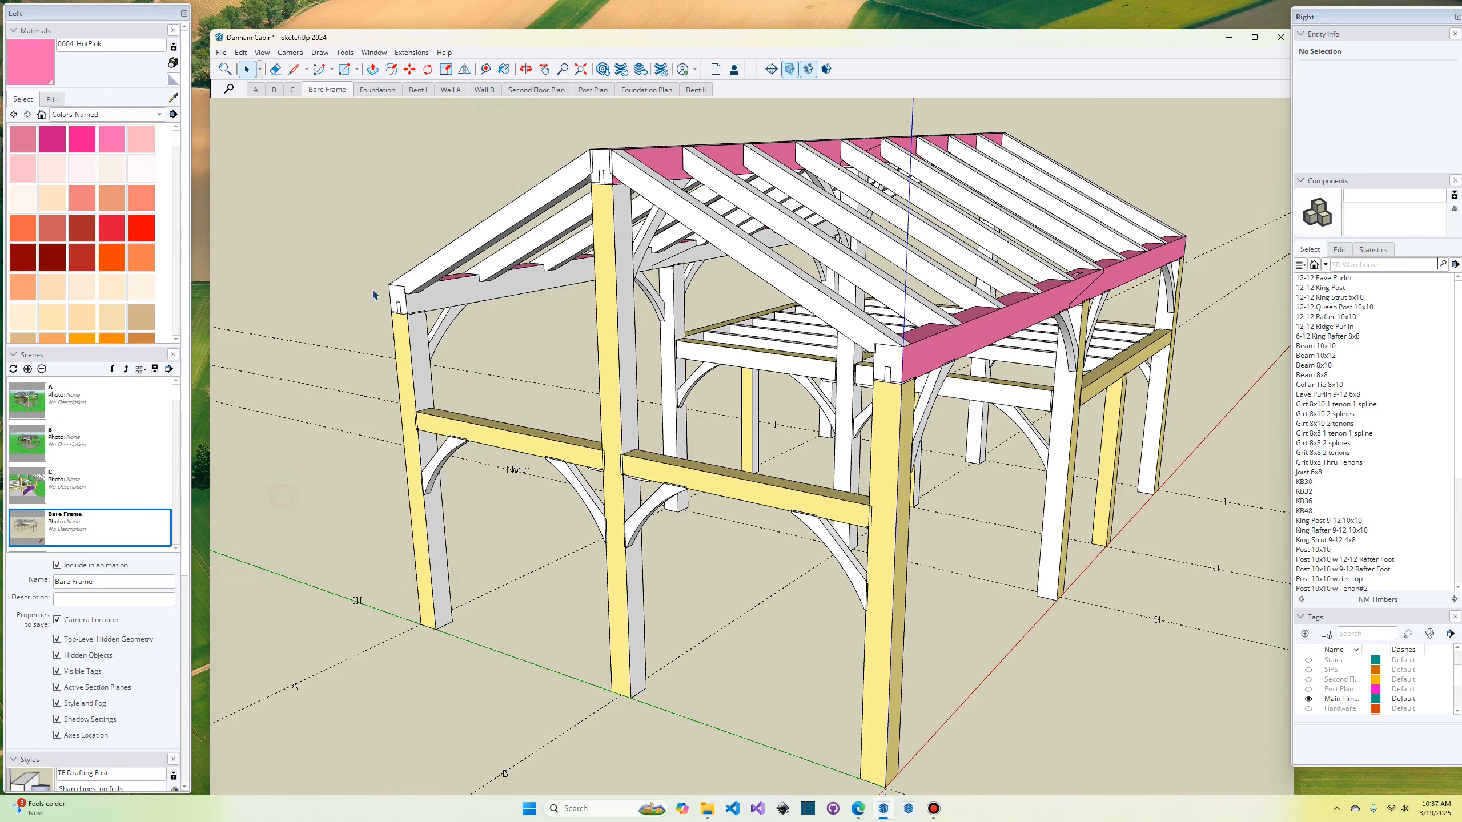
Step: Generate the Timber Framing extension's timber list for the Dunham Cabin model as an Excel workbook
click(413, 53)
mouse_move(433, 139)
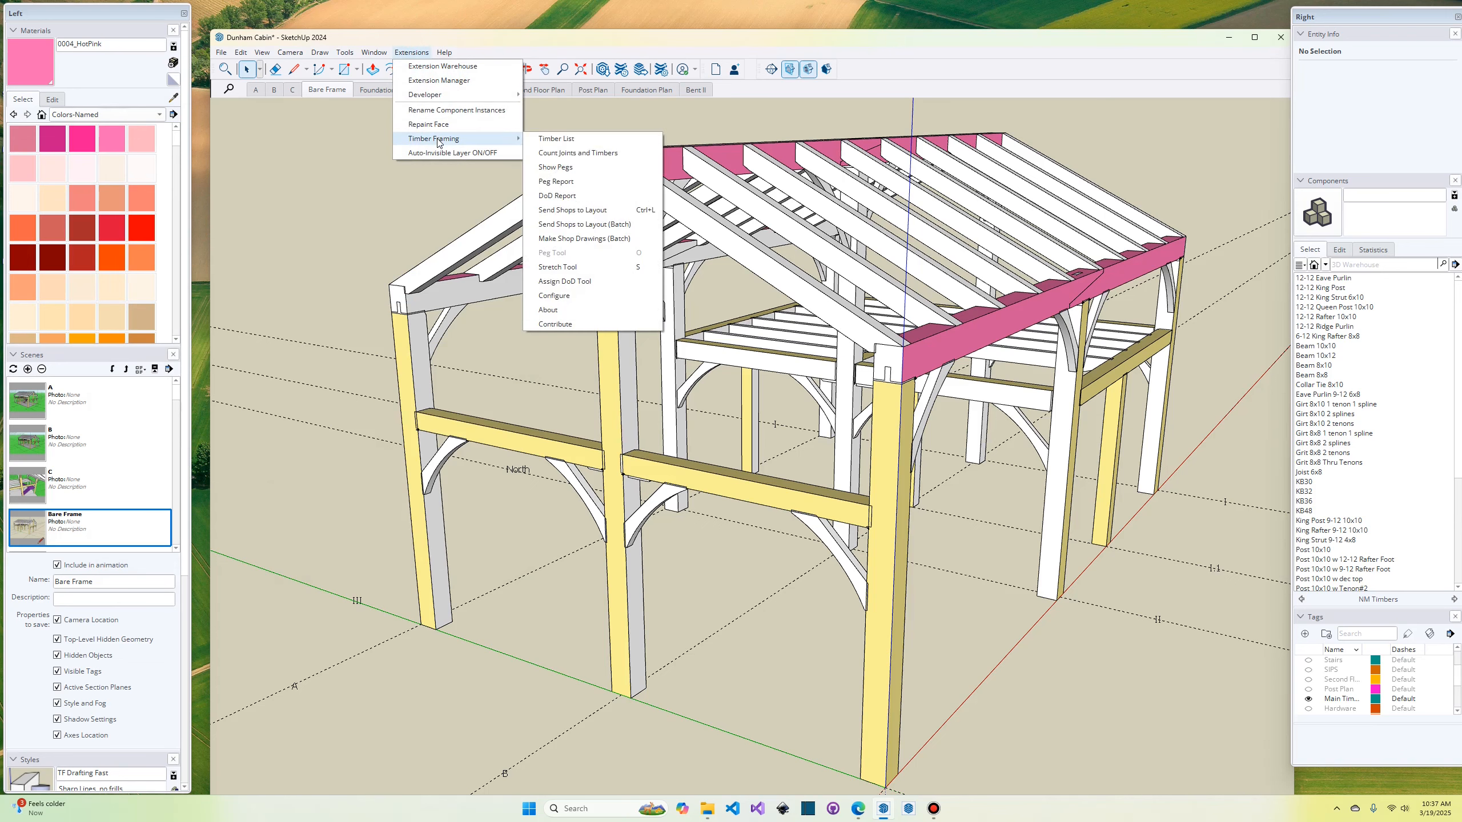
click(587, 138)
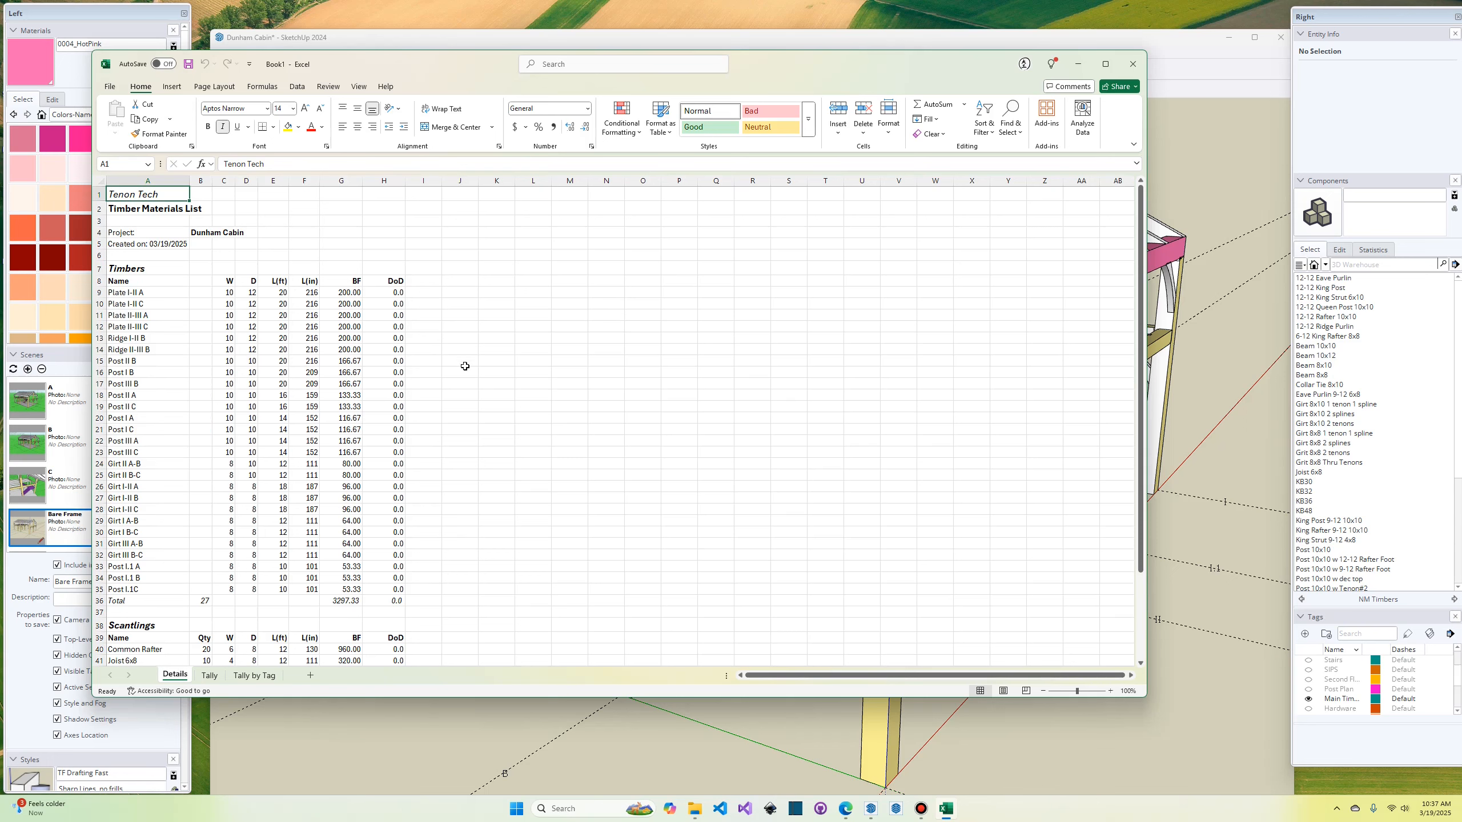
Step: Examine the Timbers and Scantlings sections of the Details sheet, from Plate I-II A to Common Rafter
click(144, 291)
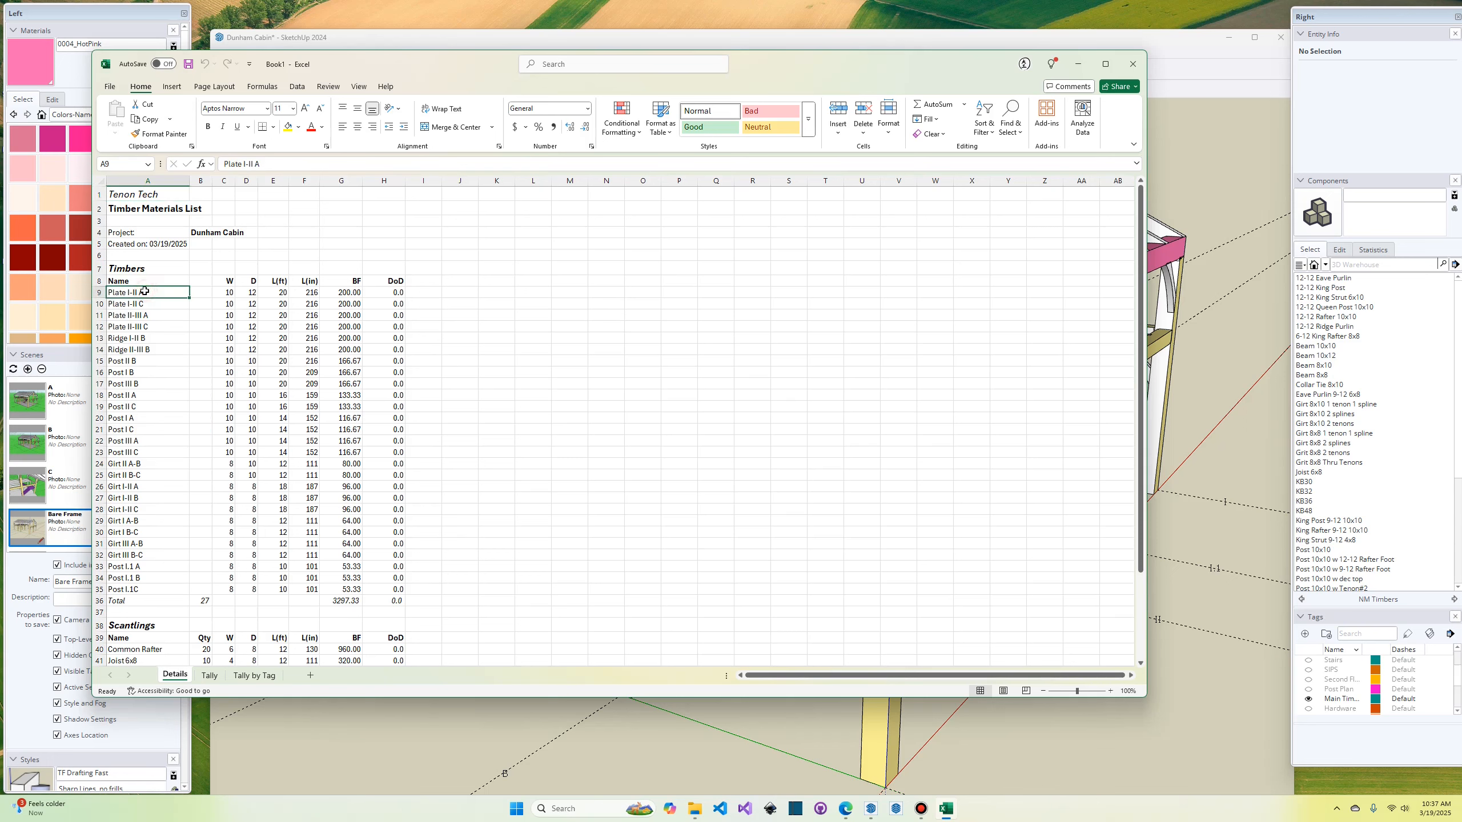
scroll(144, 292, down, 4)
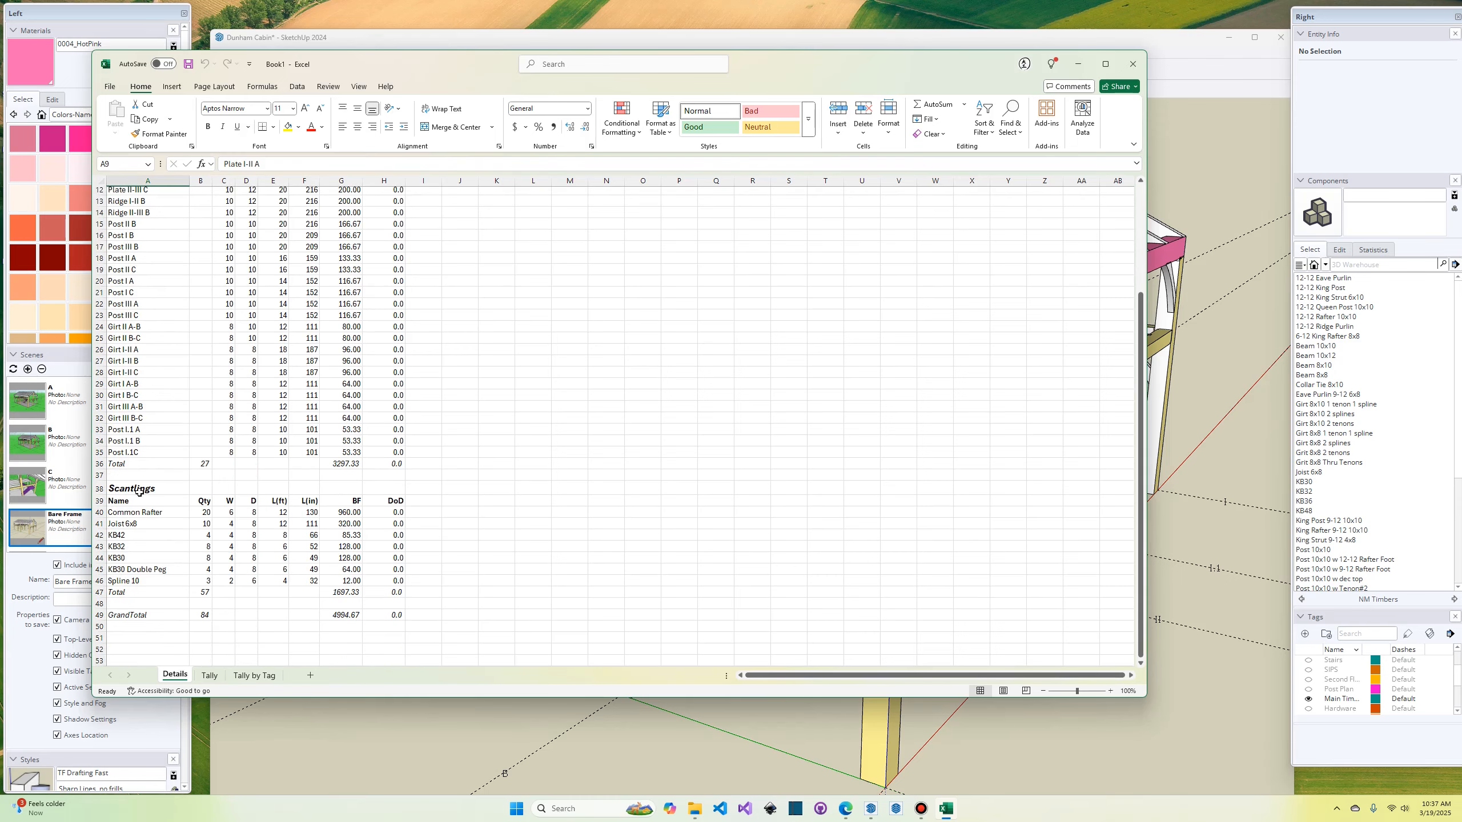
click(151, 515)
Step: Switch to SketchUp and compare the instance and definition names of the corner post at III-A and a roof rafter
click(604, 32)
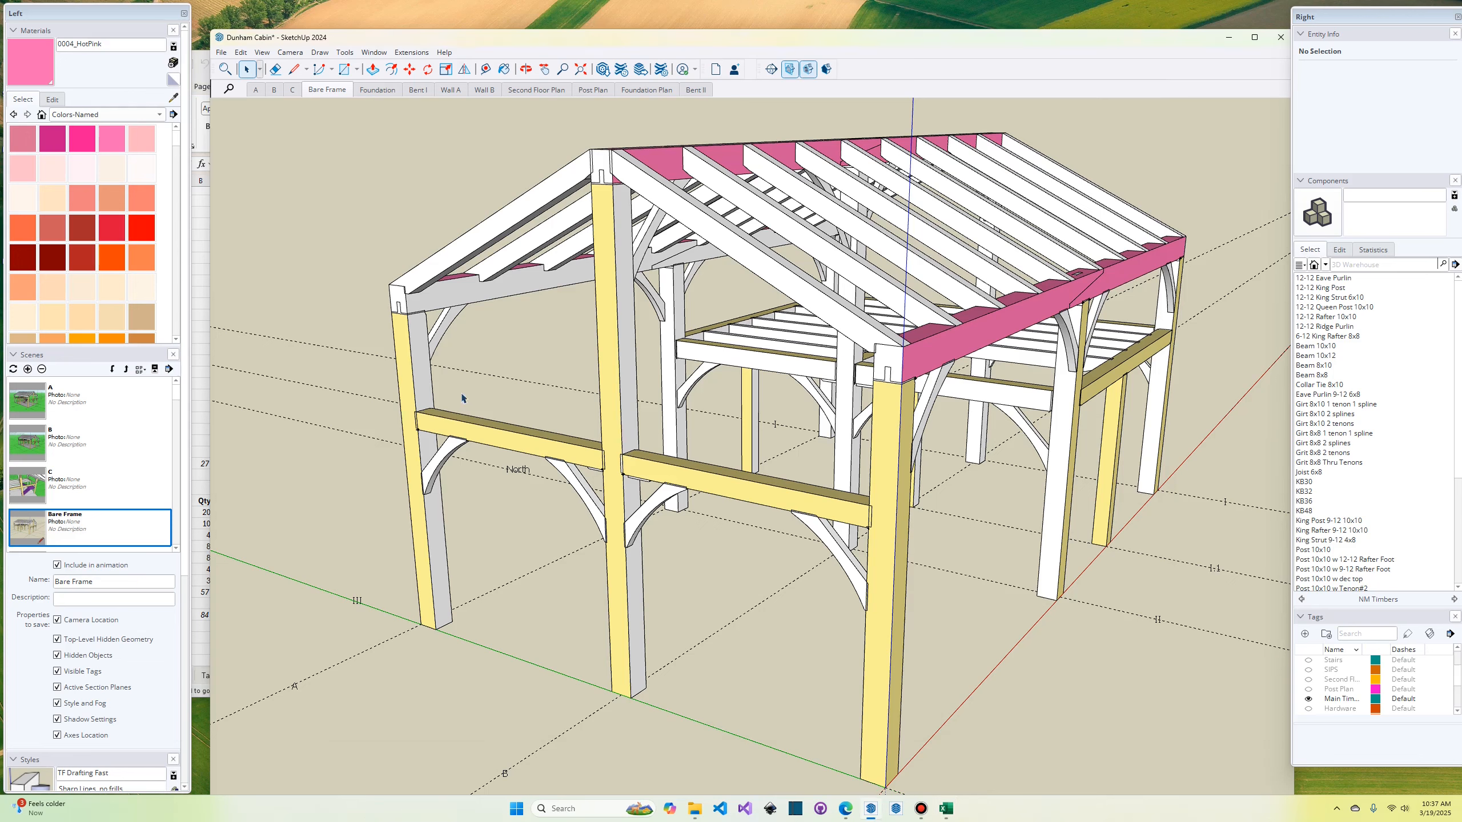
click(427, 534)
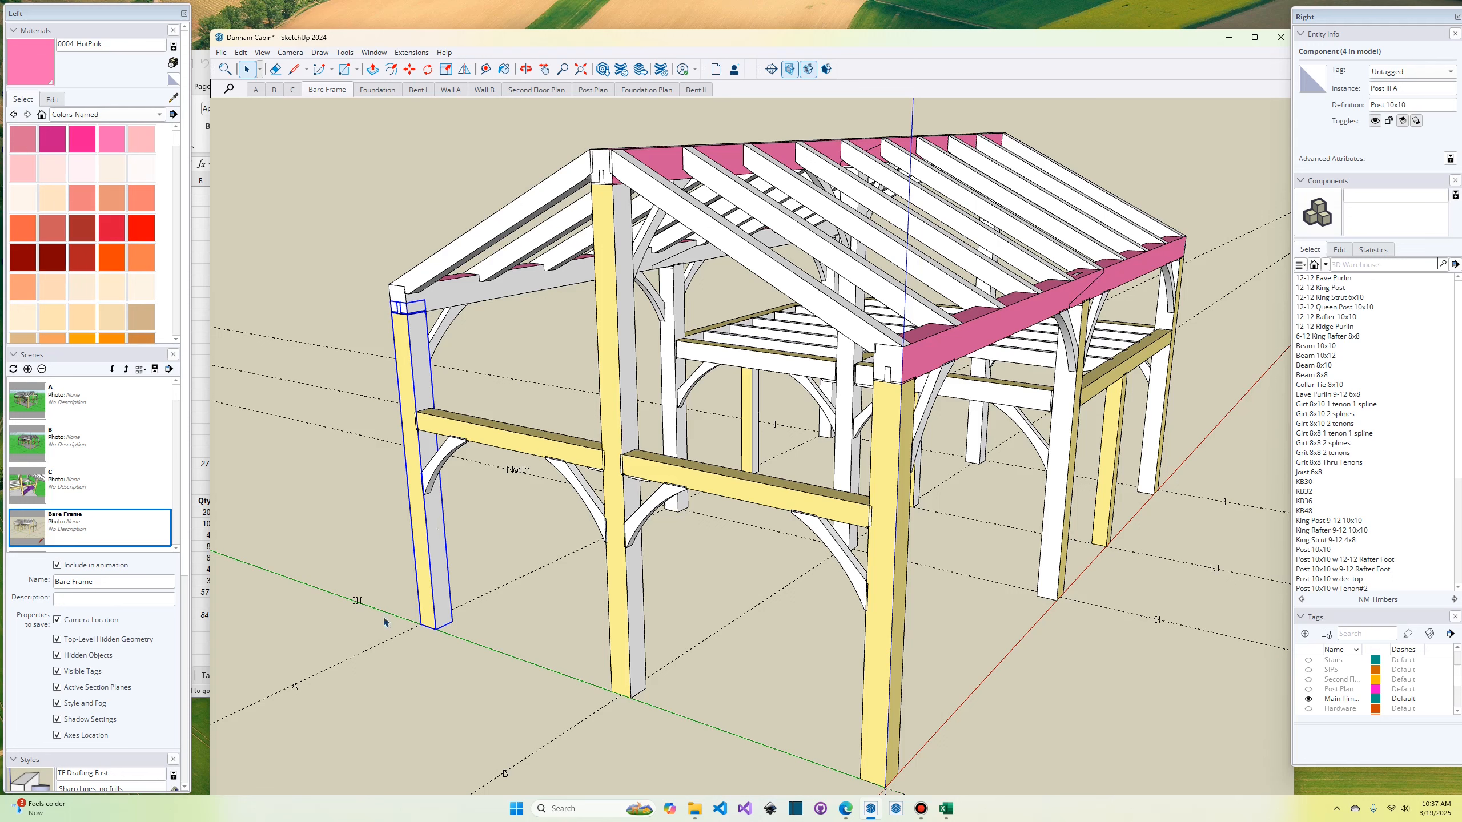
click(1422, 92)
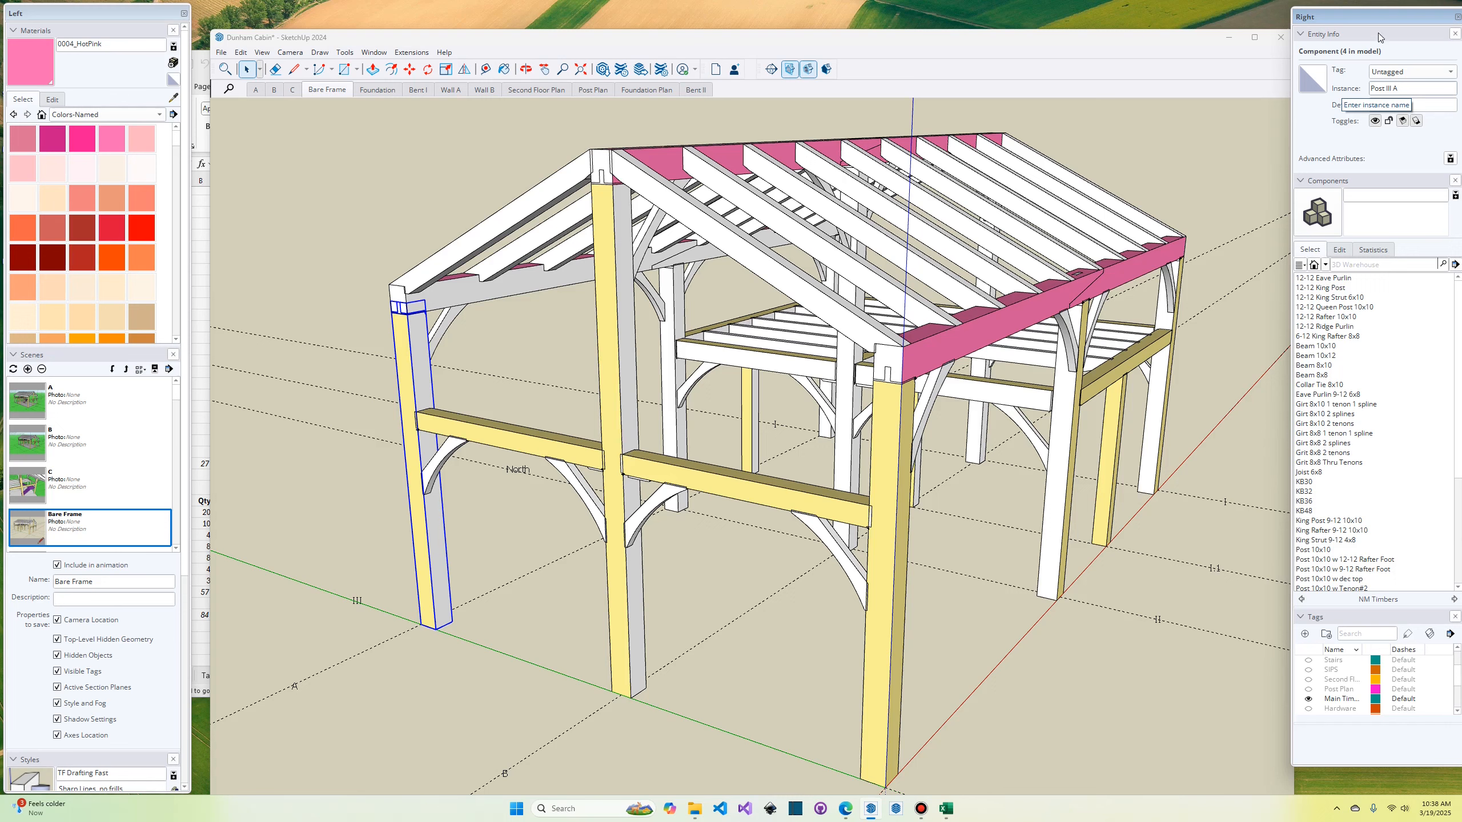
click(501, 230)
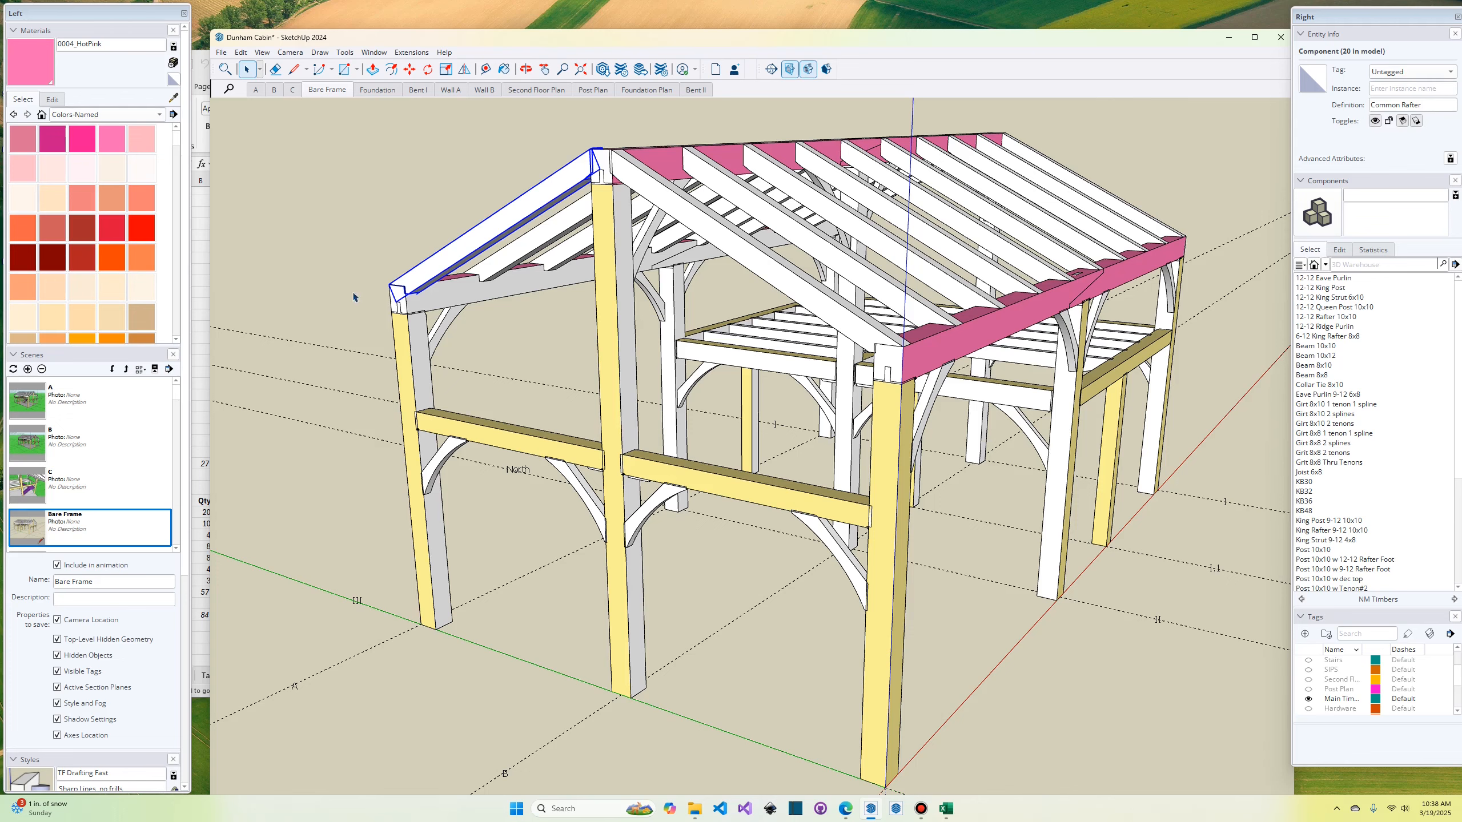
Step: Switch to Excel and locate Post III A under Timbers and Common Rafter under Scantlings on the Details sheet
click(201, 411)
scroll(167, 458, up, 4)
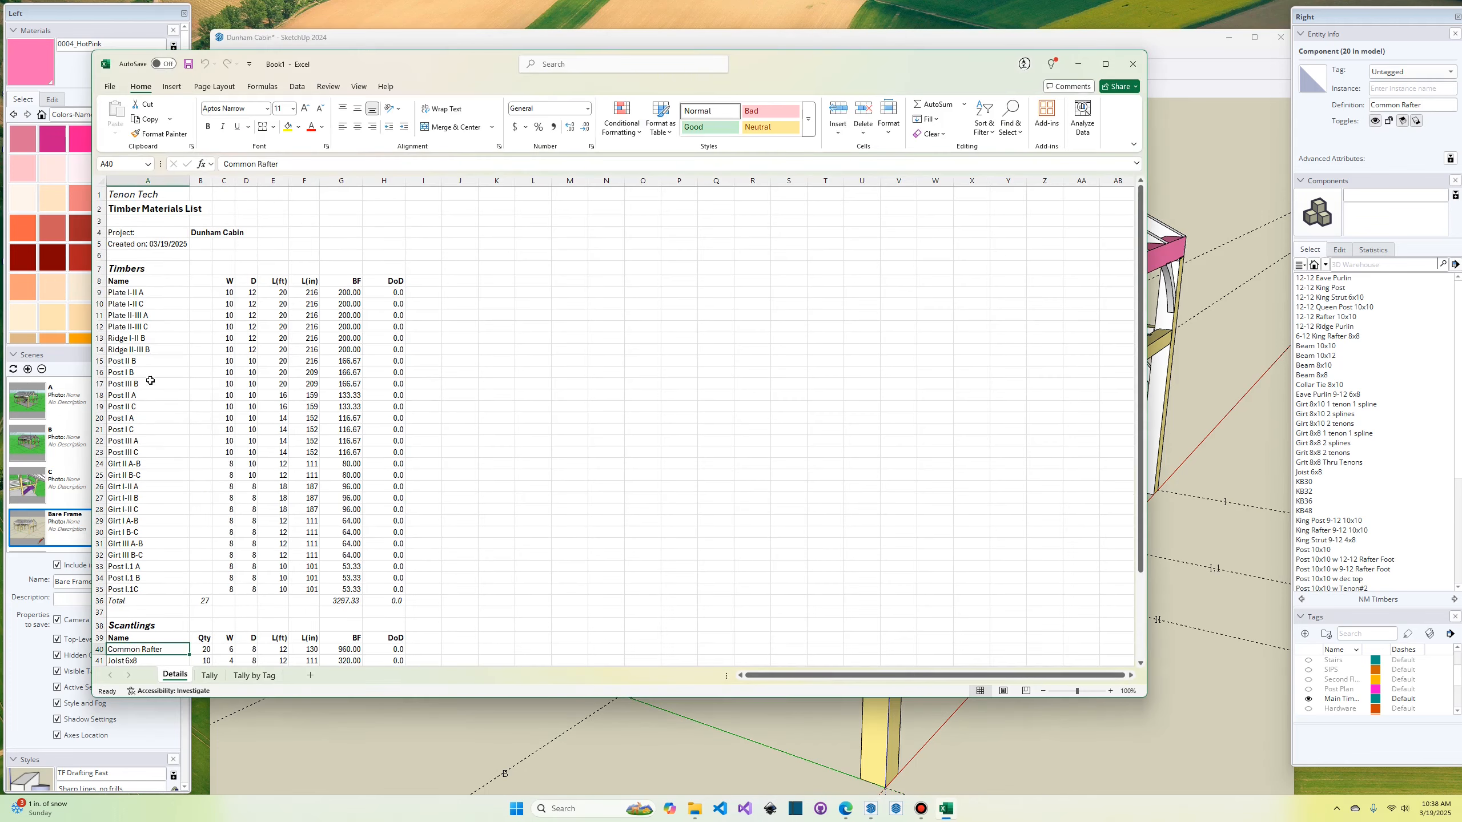
click(157, 441)
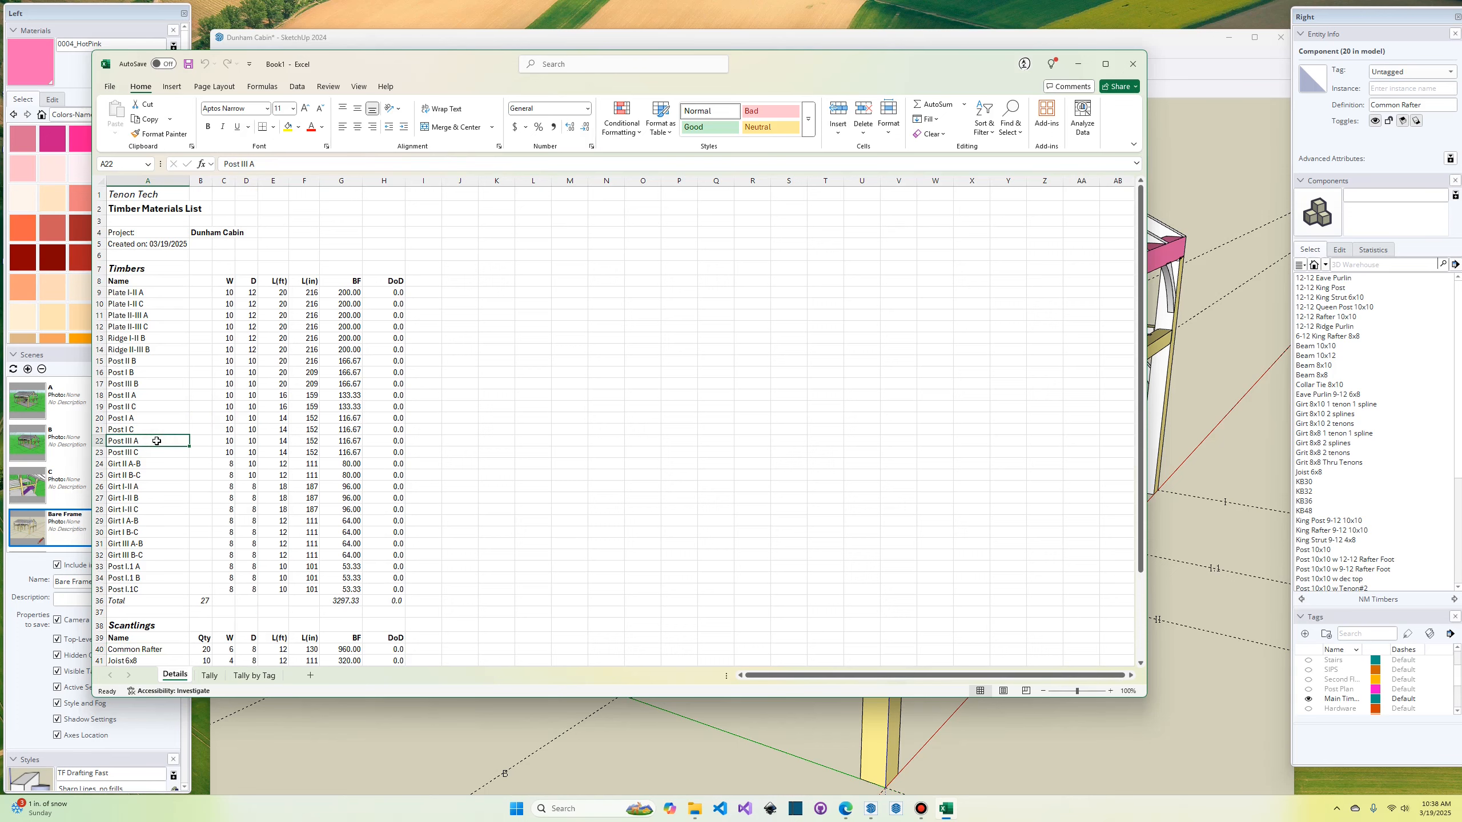
scroll(157, 440, down, 1)
scroll(156, 441, down, 7)
click(158, 375)
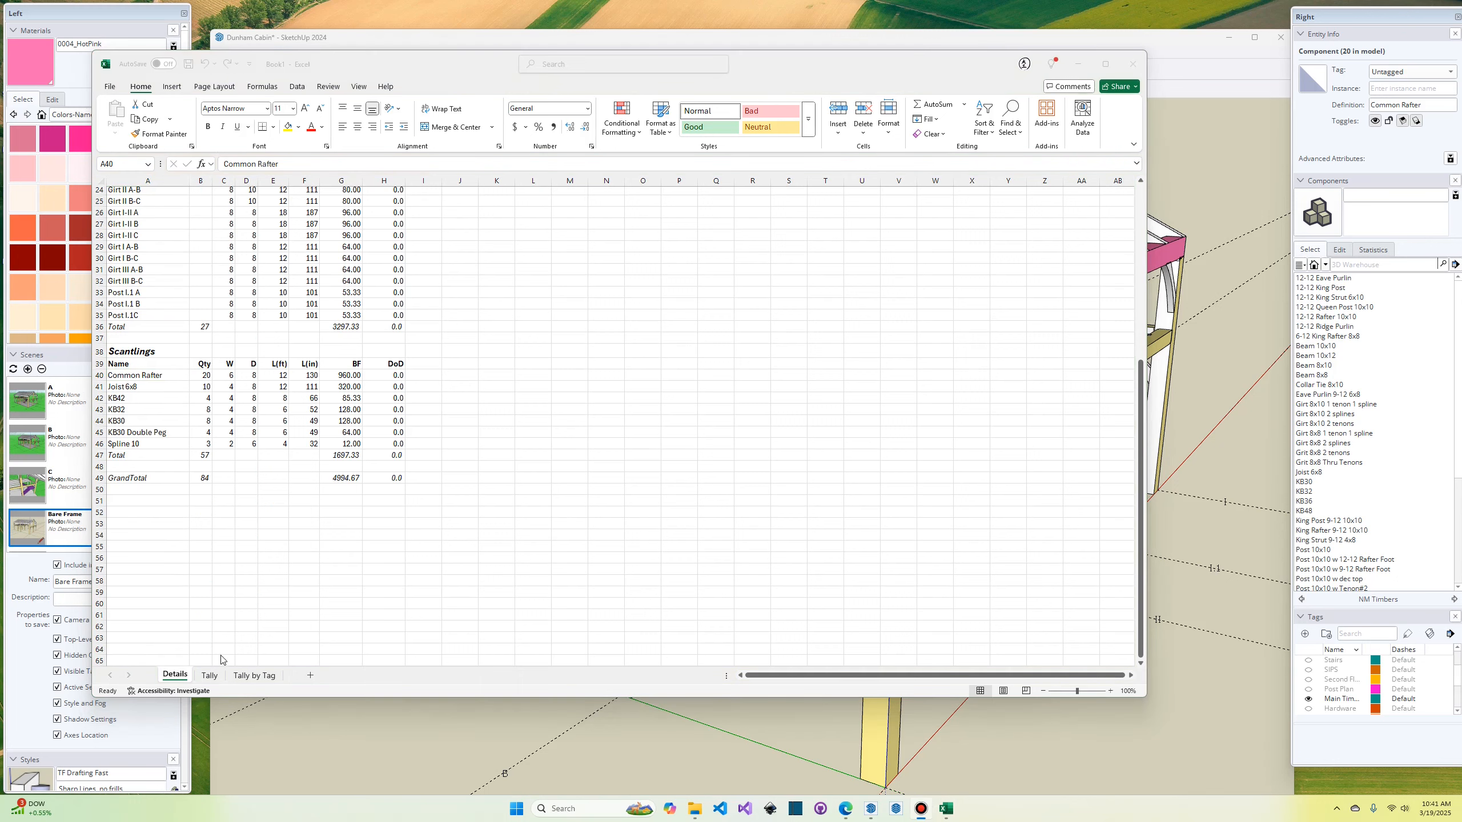
Step: Open the Tally sheet and select the NEEDED table with its totals, cells A8:G23
click(211, 681)
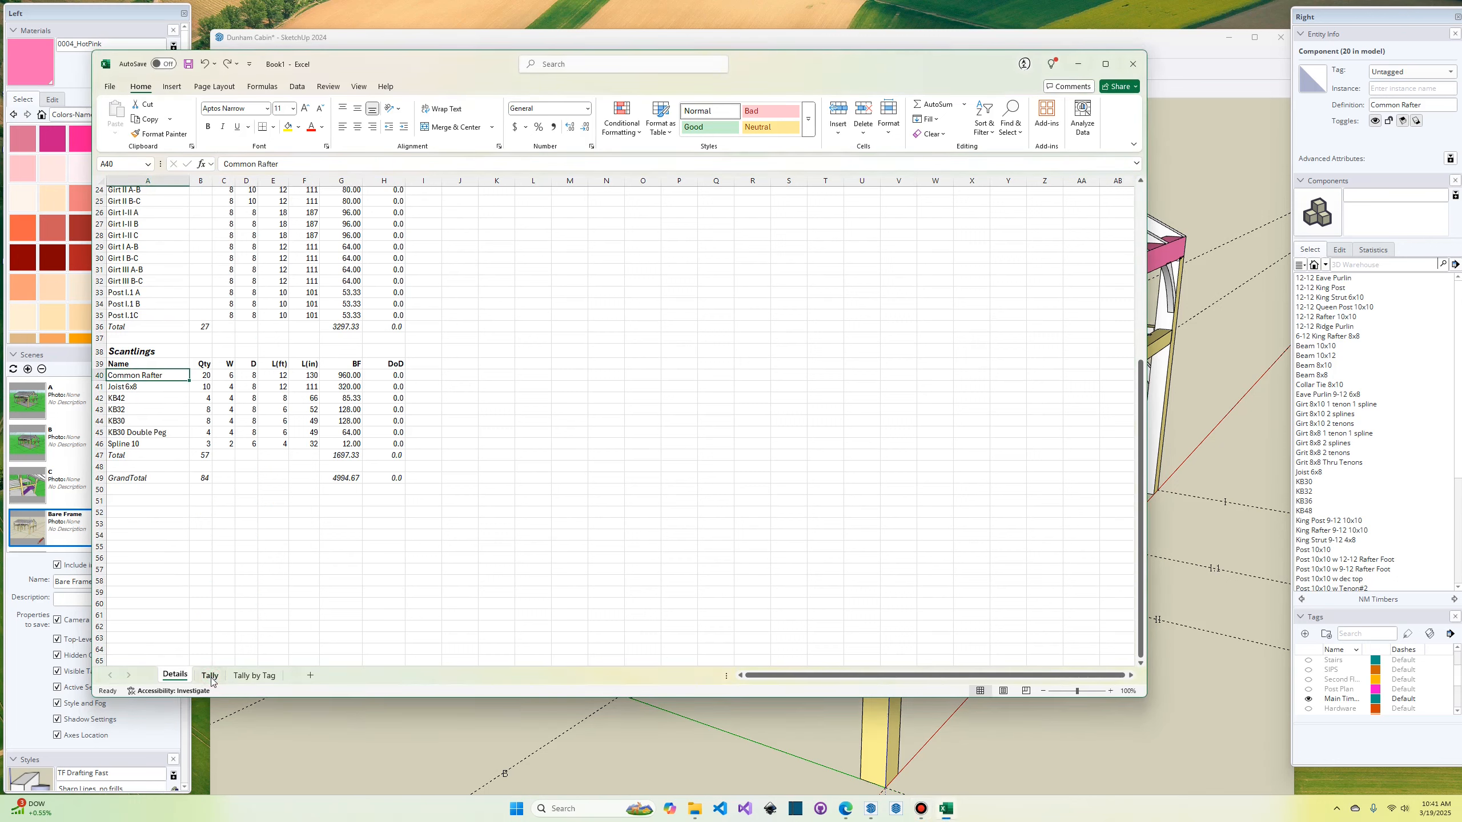
click(210, 675)
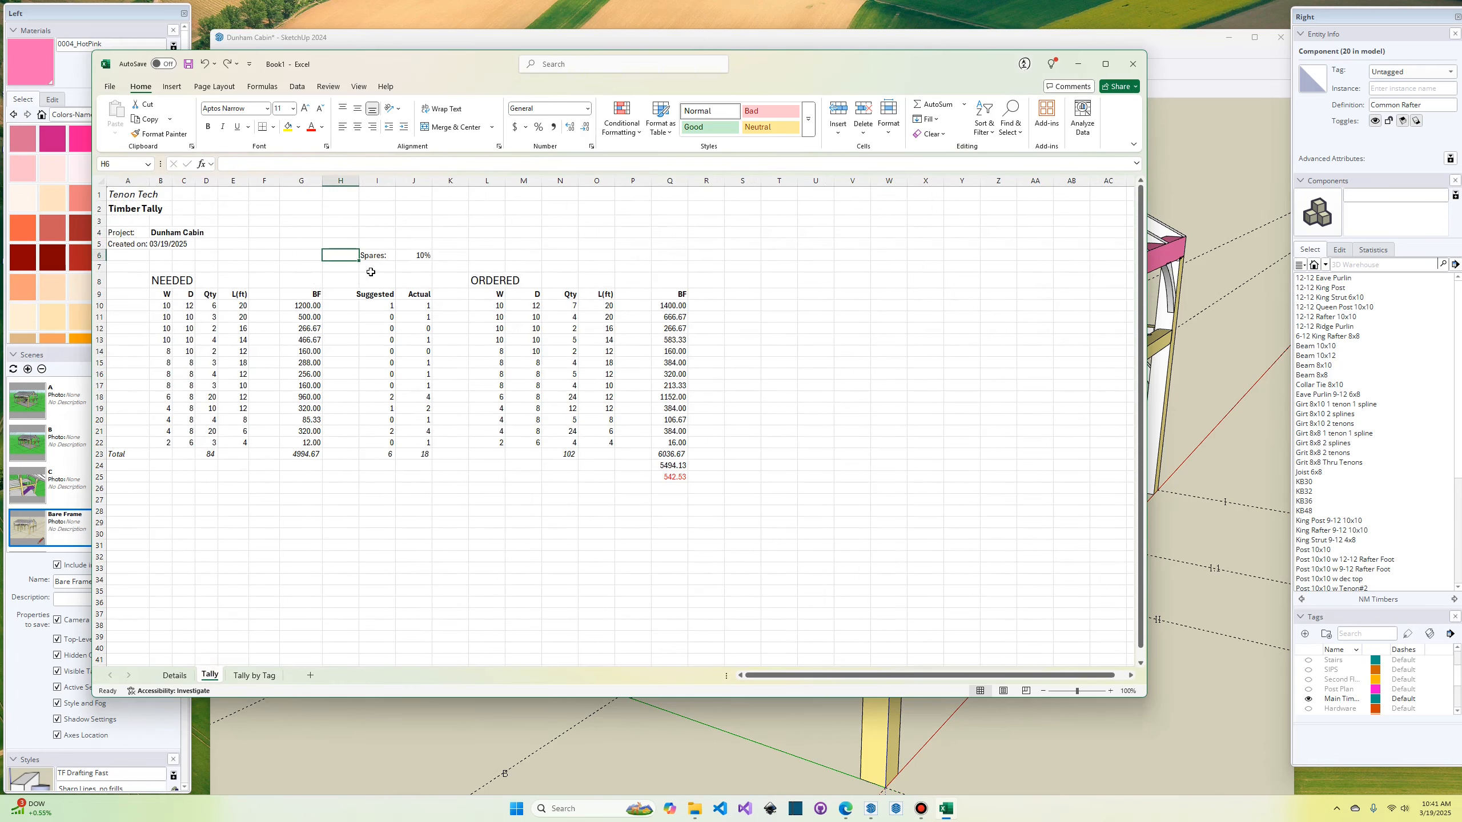
drag(137, 283, 307, 455)
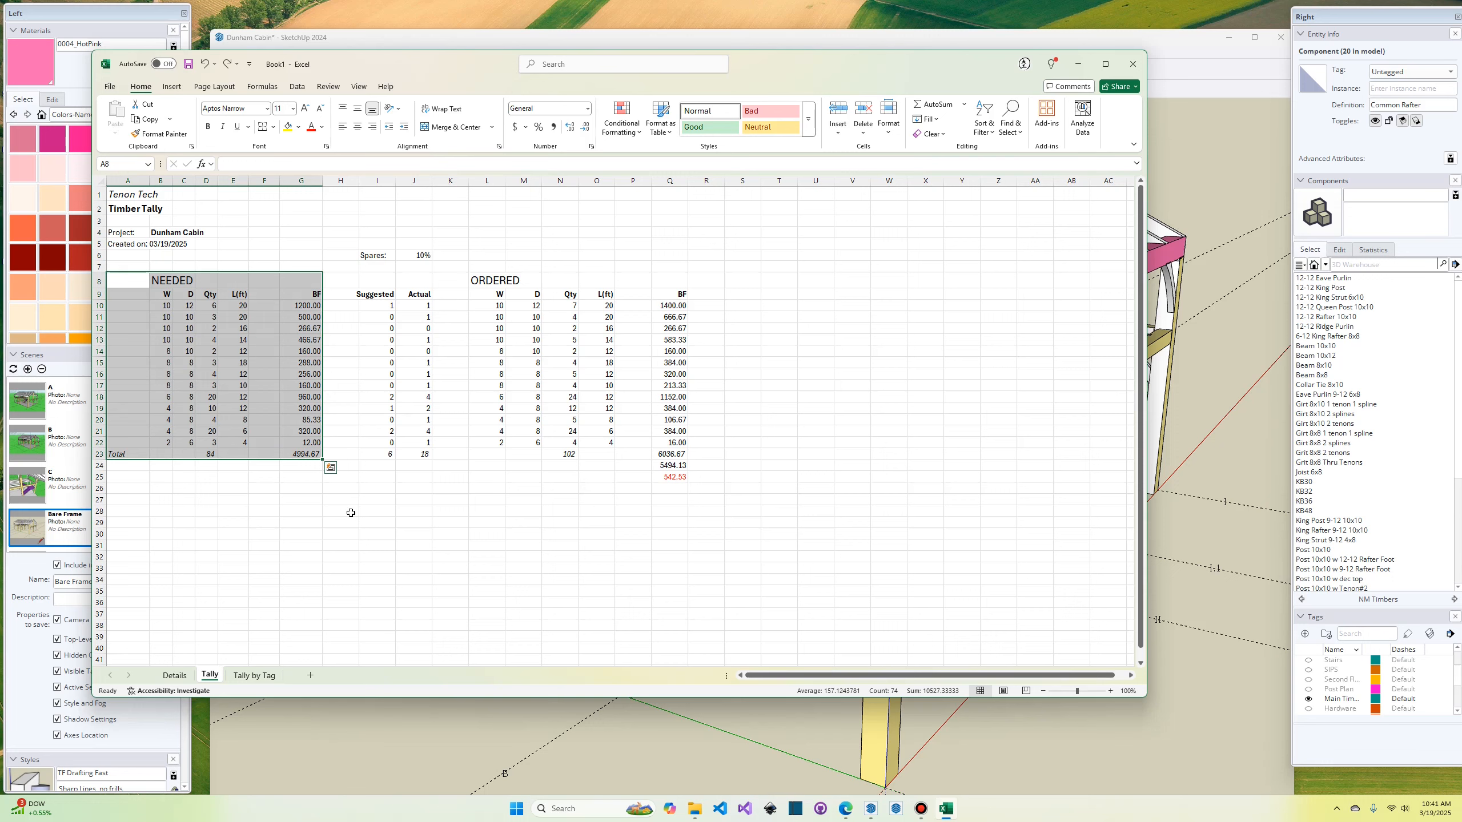
Step: Set the Spares percentage in cell J6 of the Tally sheet to 15%
click(420, 257)
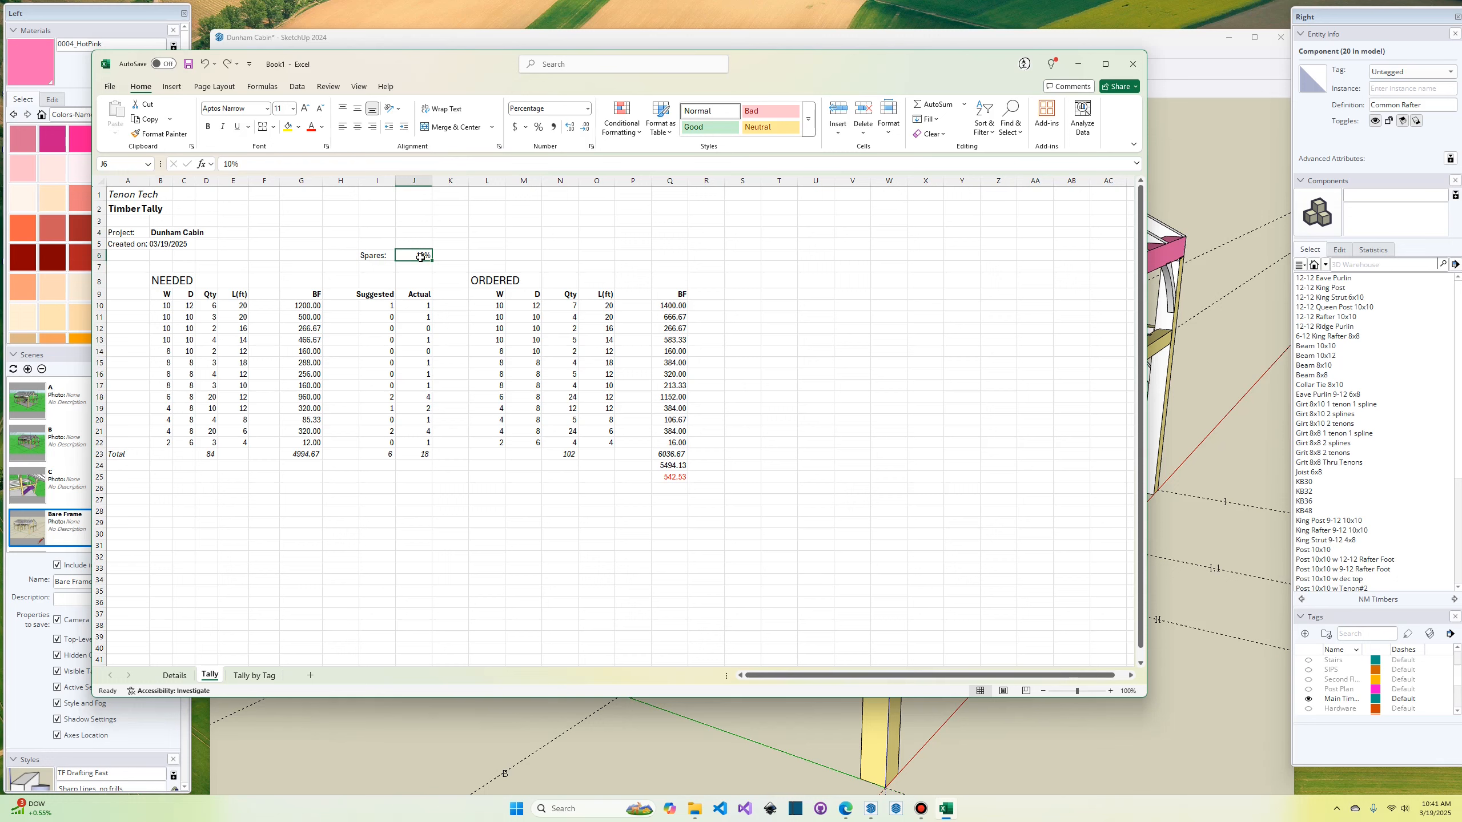
text(15)
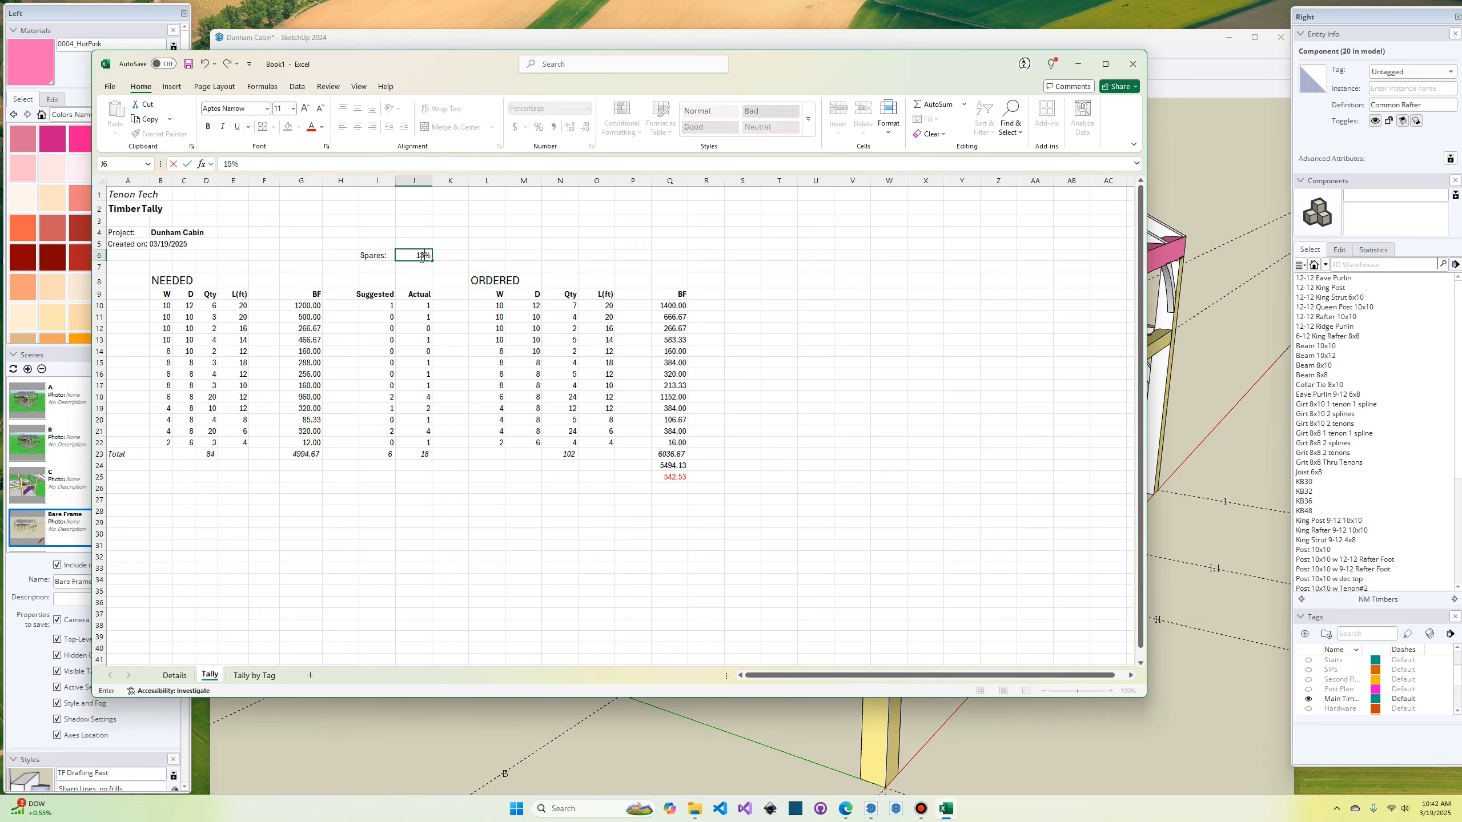
key(Return)
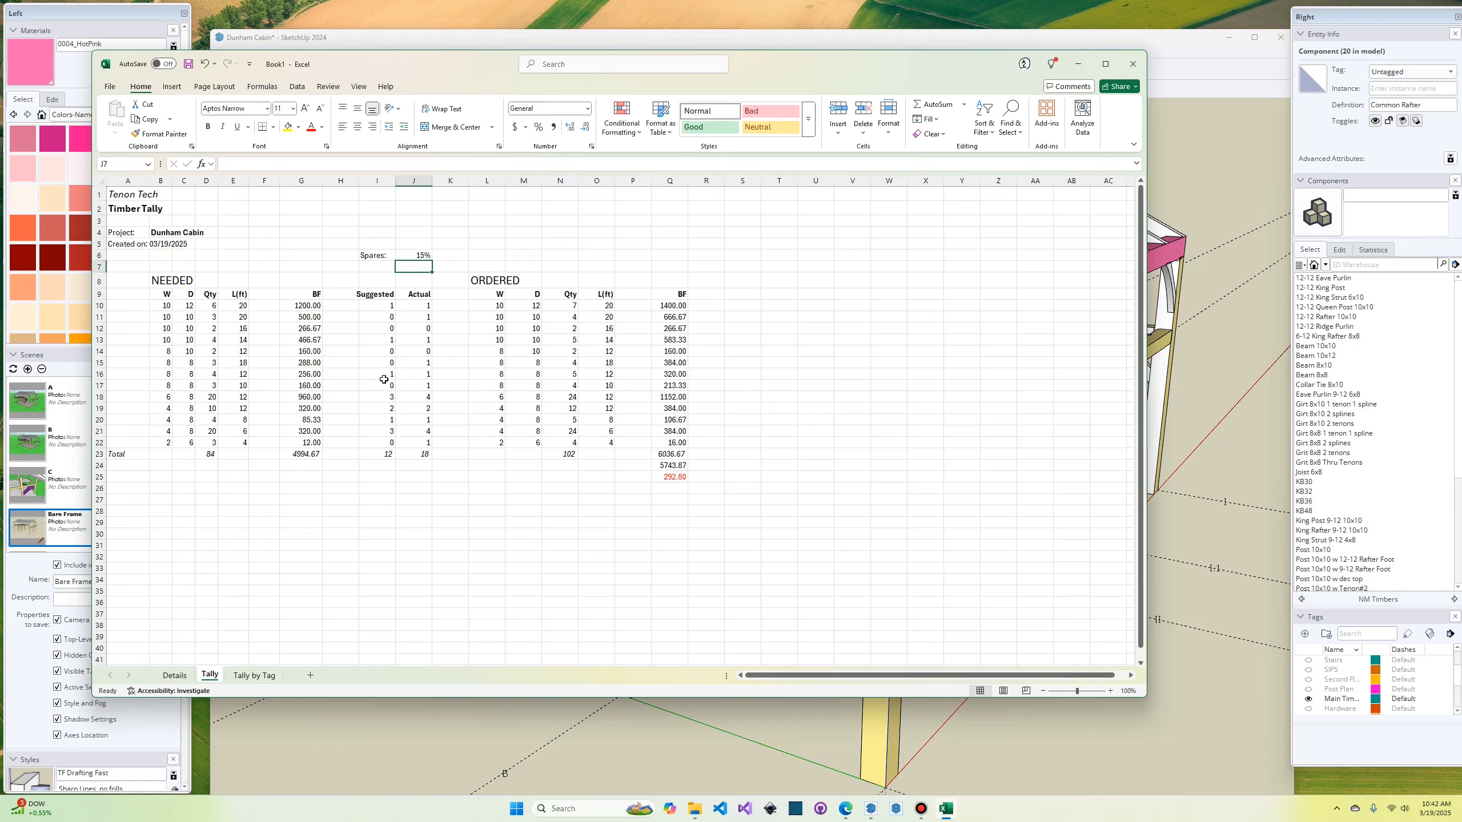
Step: Inspect the suggested spares, actual spares, needed quantity and ordered quantity cells for the 10x12 timbers in row 10
click(379, 306)
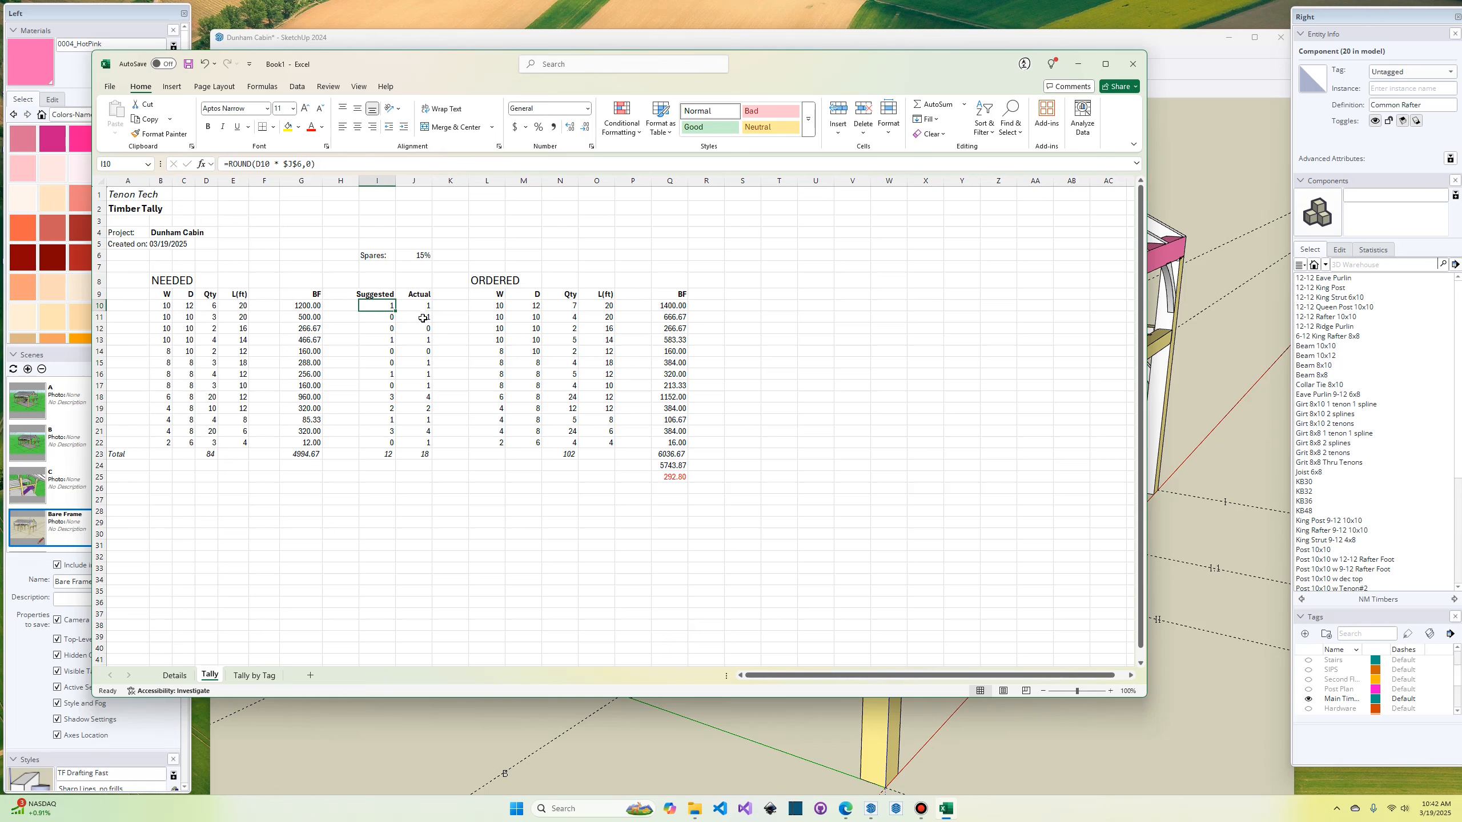
click(411, 304)
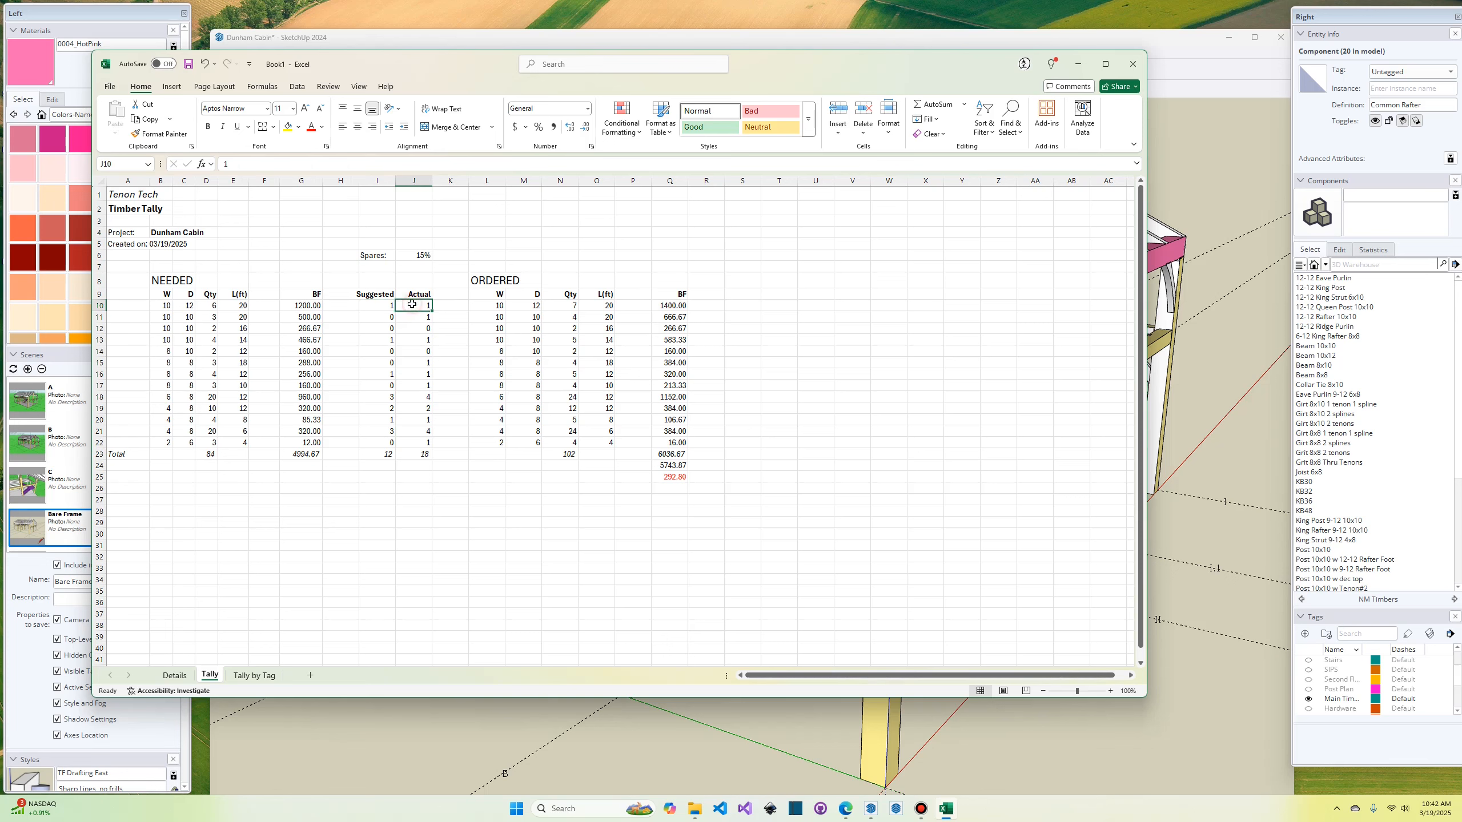
click(211, 307)
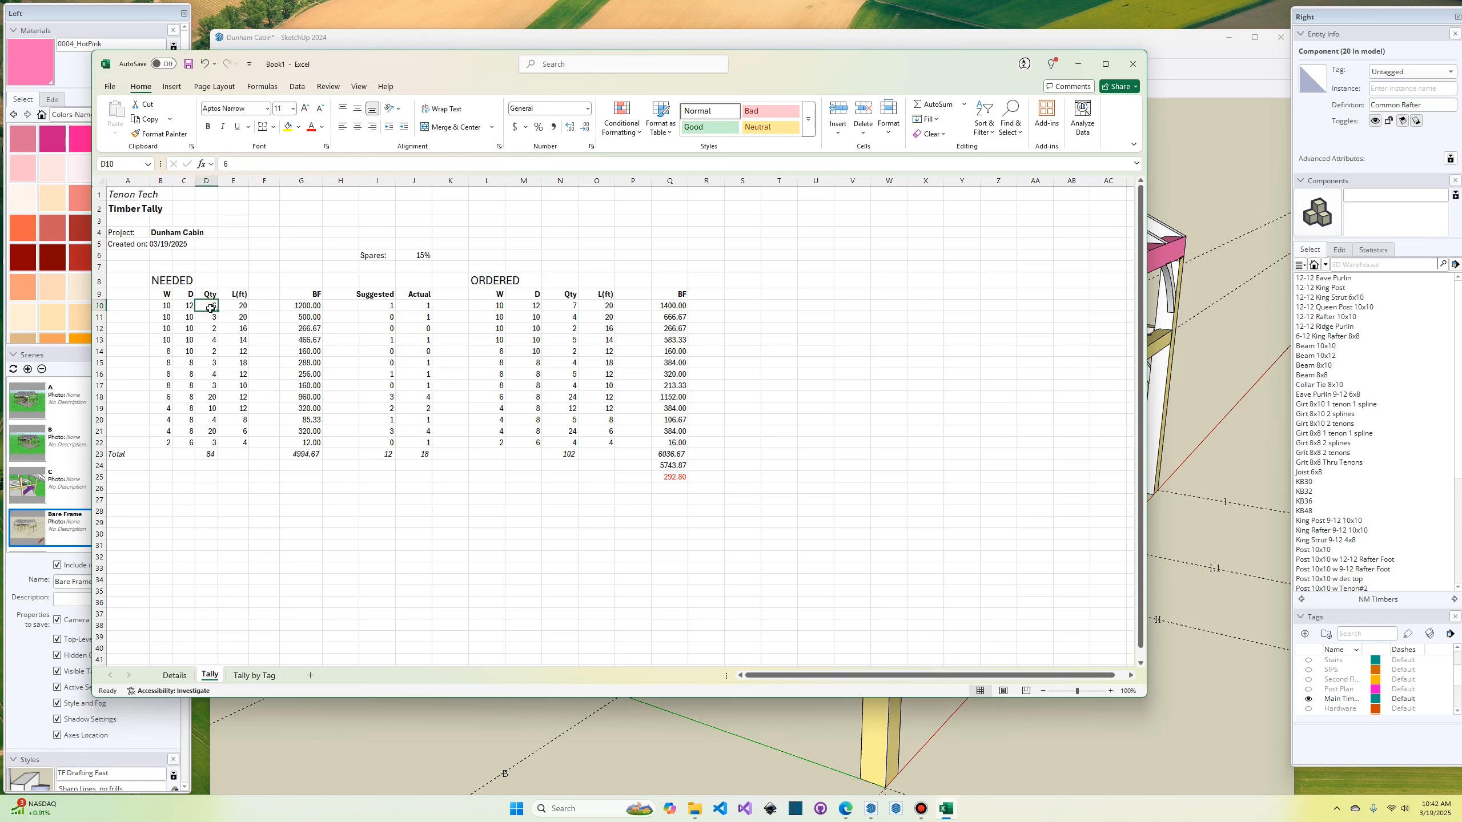
click(421, 305)
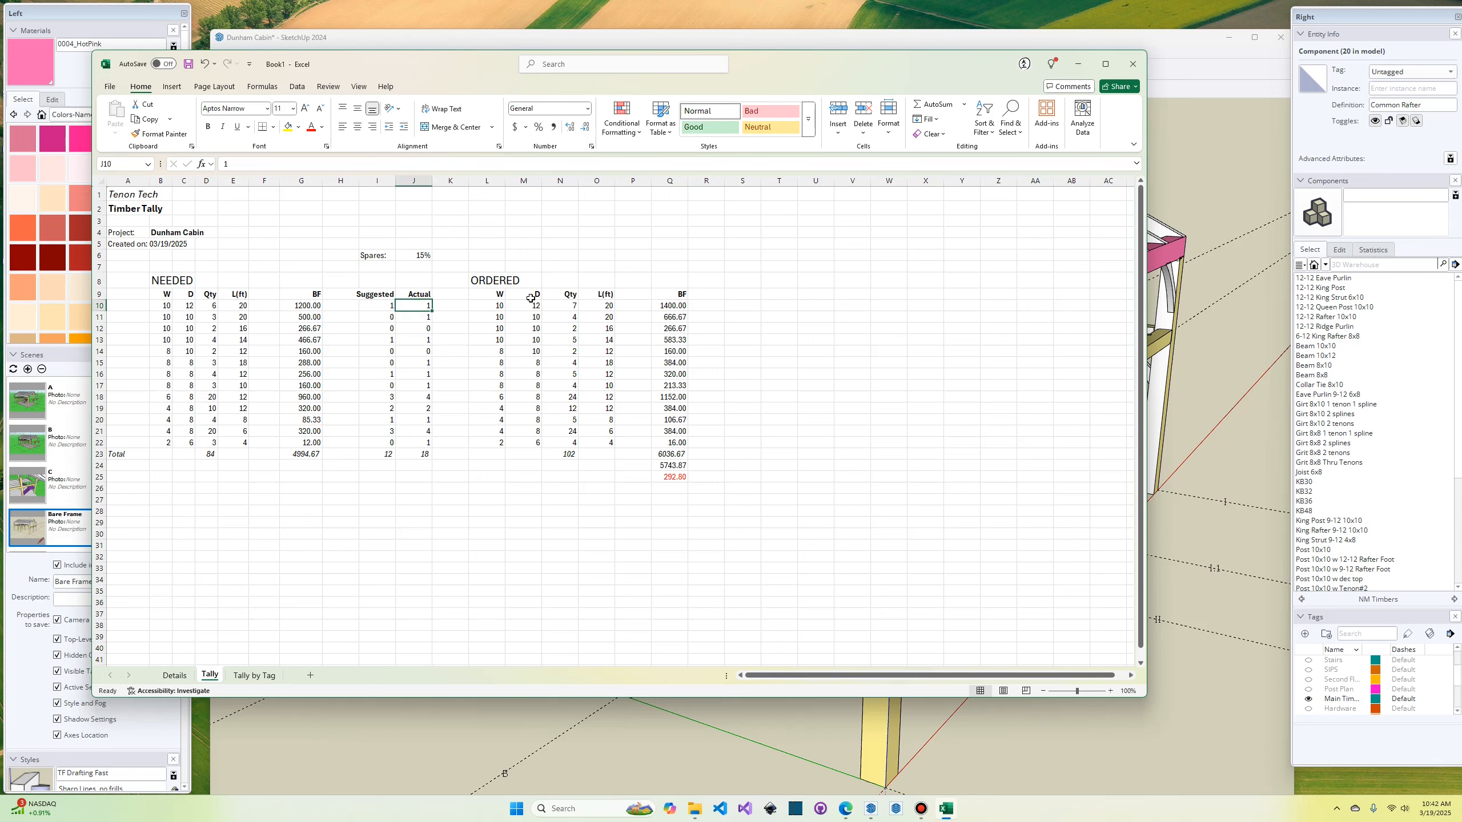
click(566, 306)
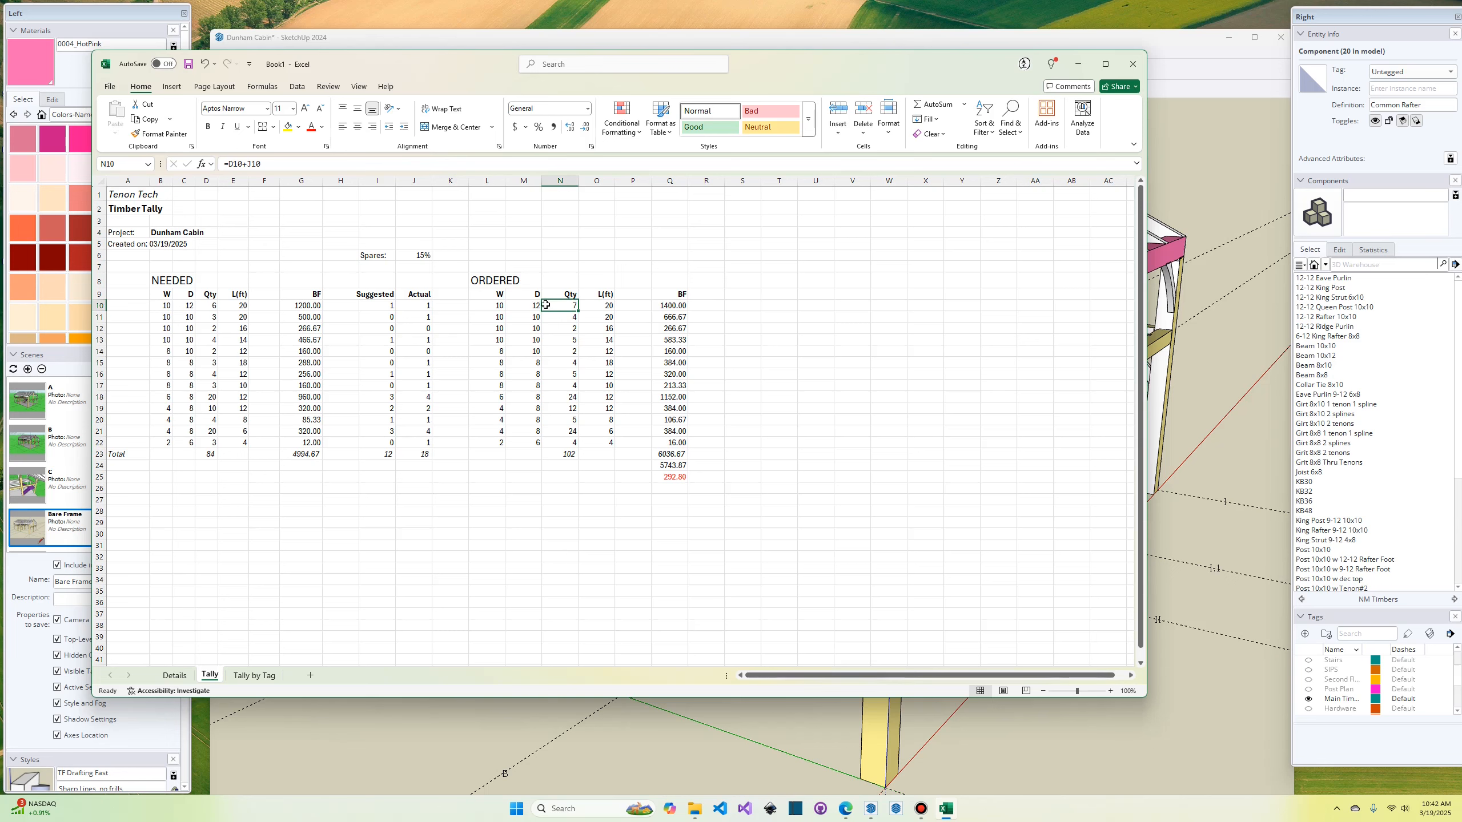
Step: Inspect the needed quantity, suggested spares, actual spares and ordered quantity cells for the 20-foot 10x10 timbers in row 11
click(193, 316)
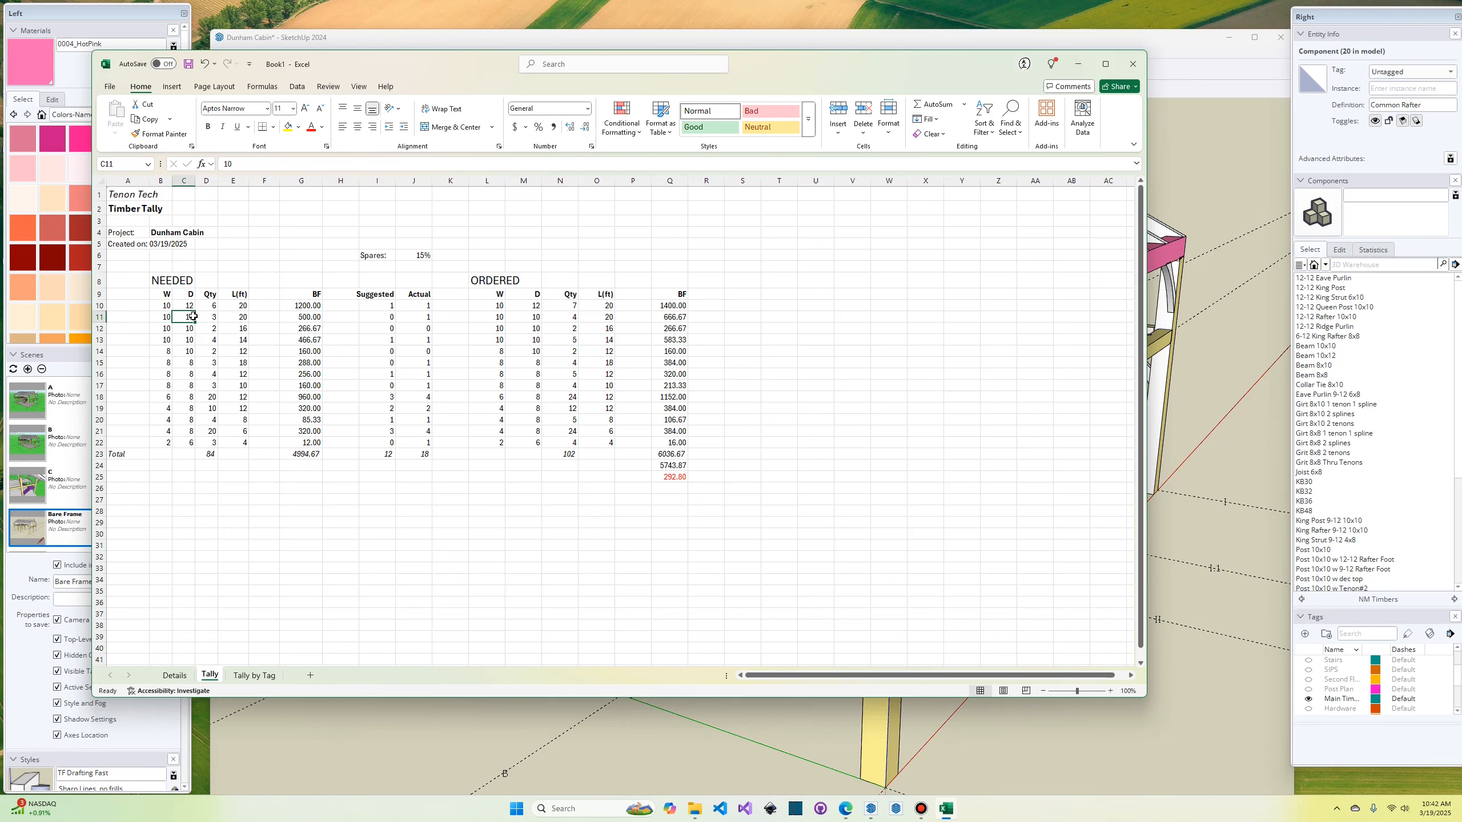
click(214, 317)
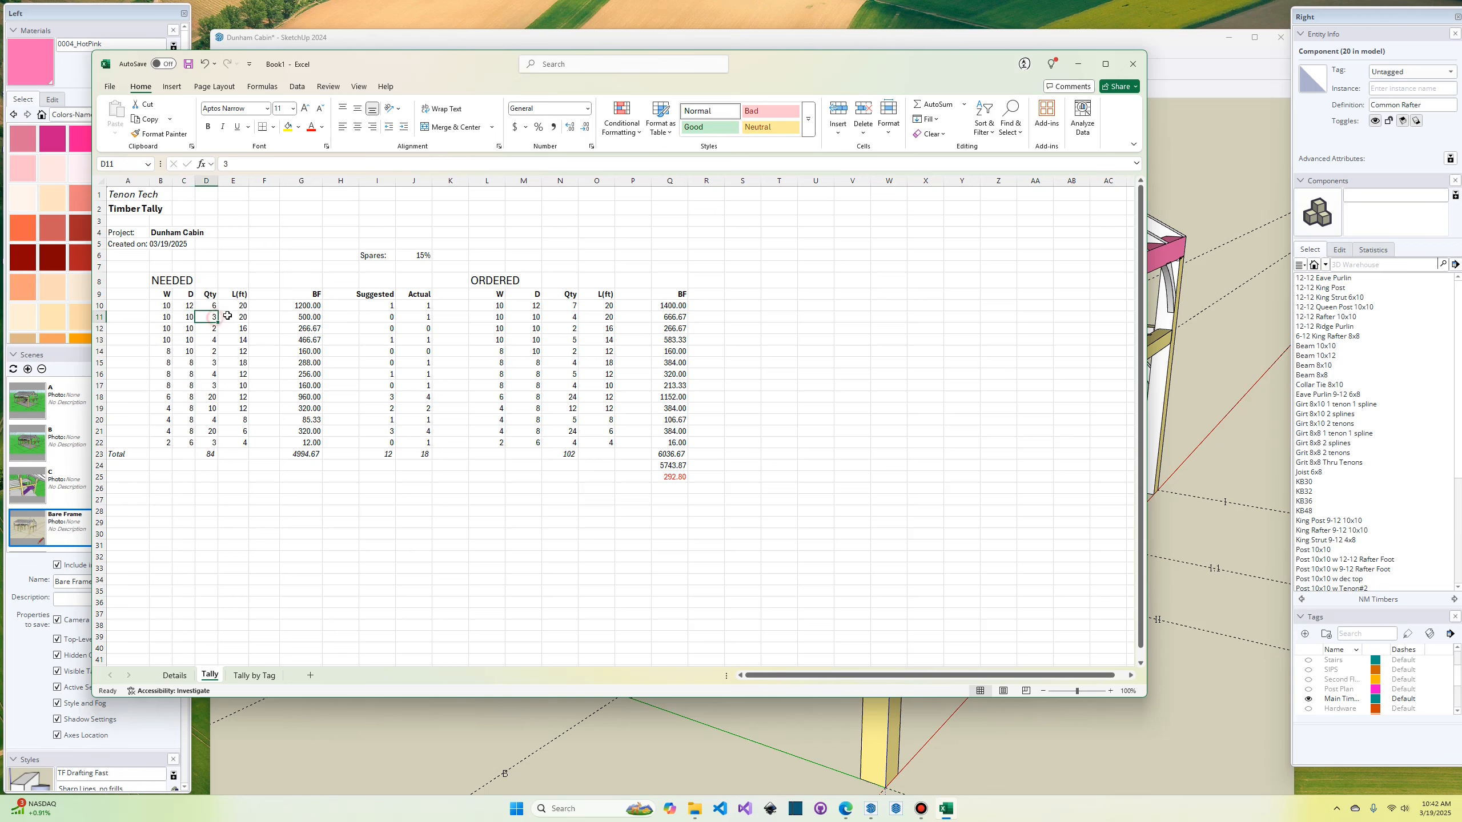
click(386, 316)
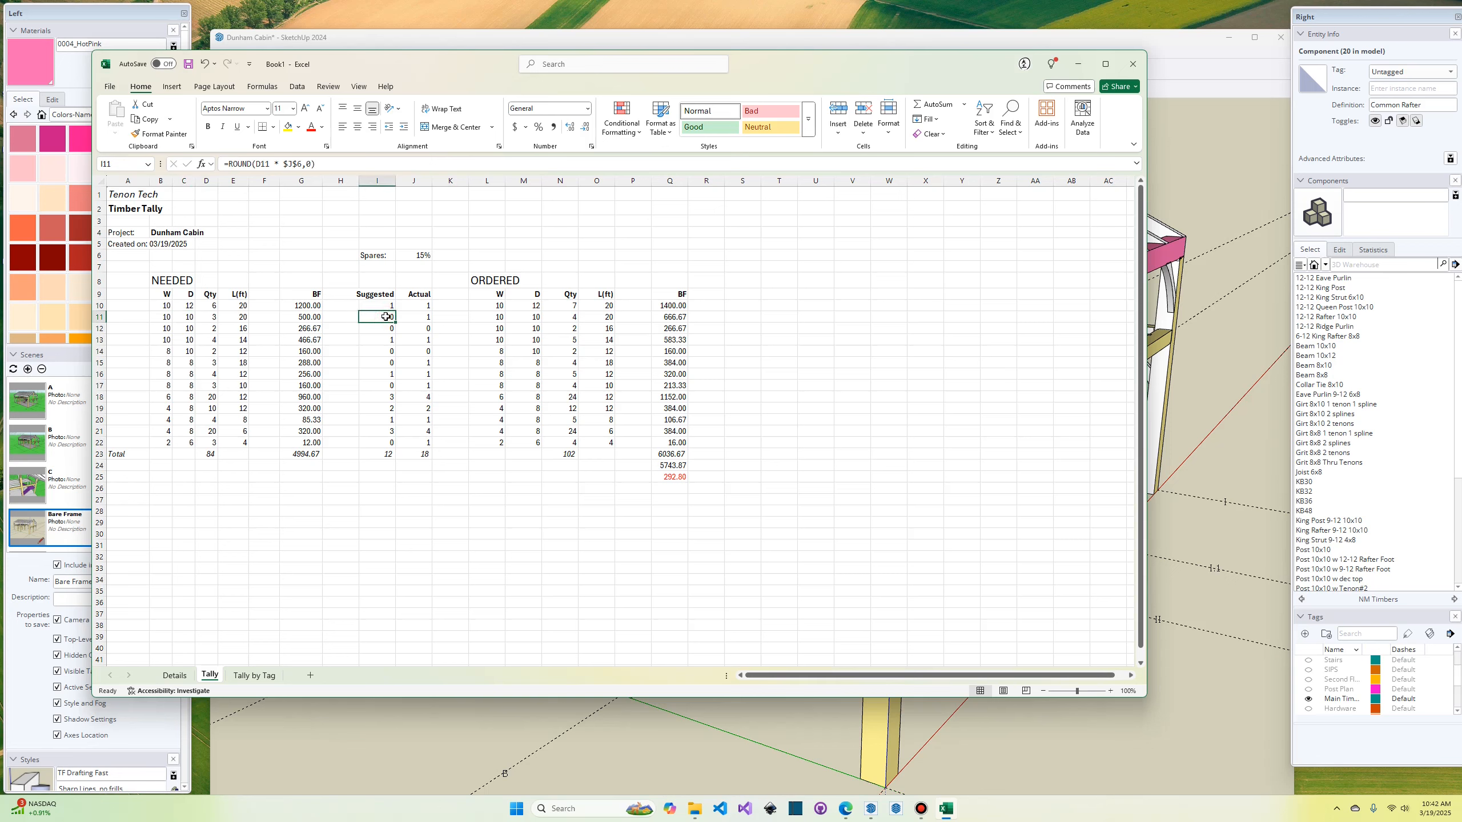
click(419, 318)
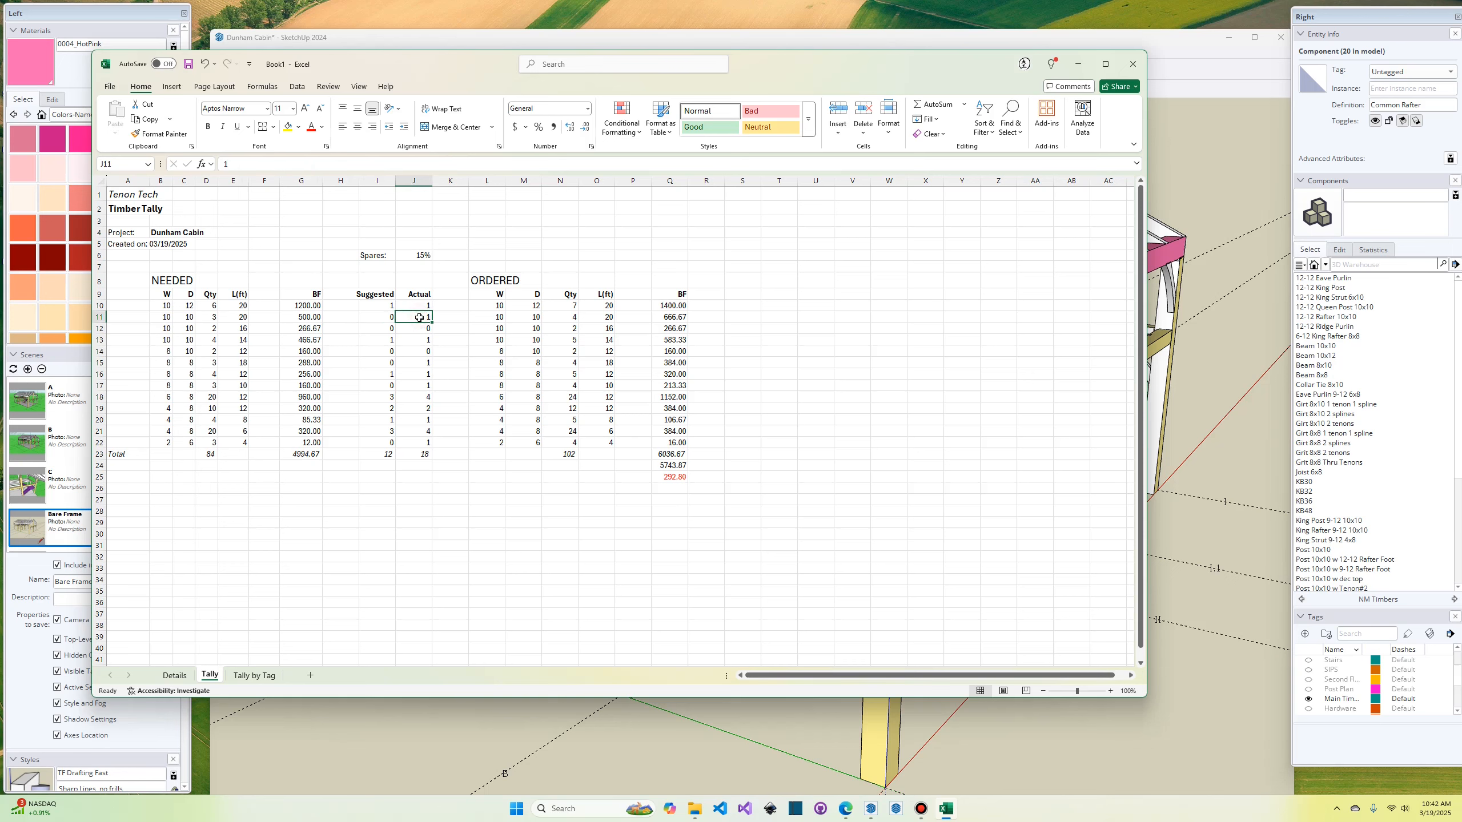
click(566, 315)
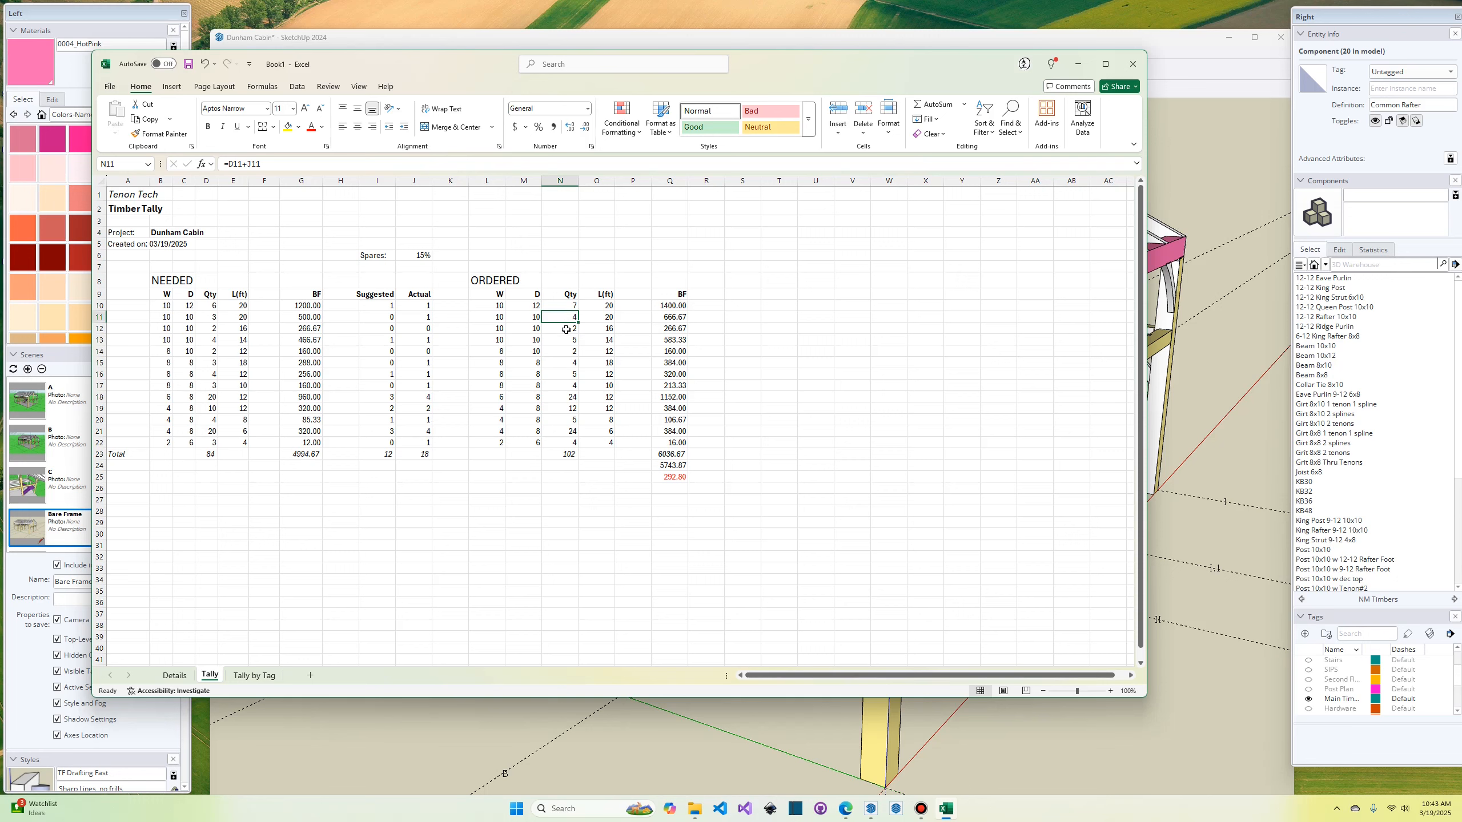
Step: Set the actual spares to 0 for the 14-foot 10x10 timbers in J13 and to 1 for the 8x10 timbers in J14
click(424, 341)
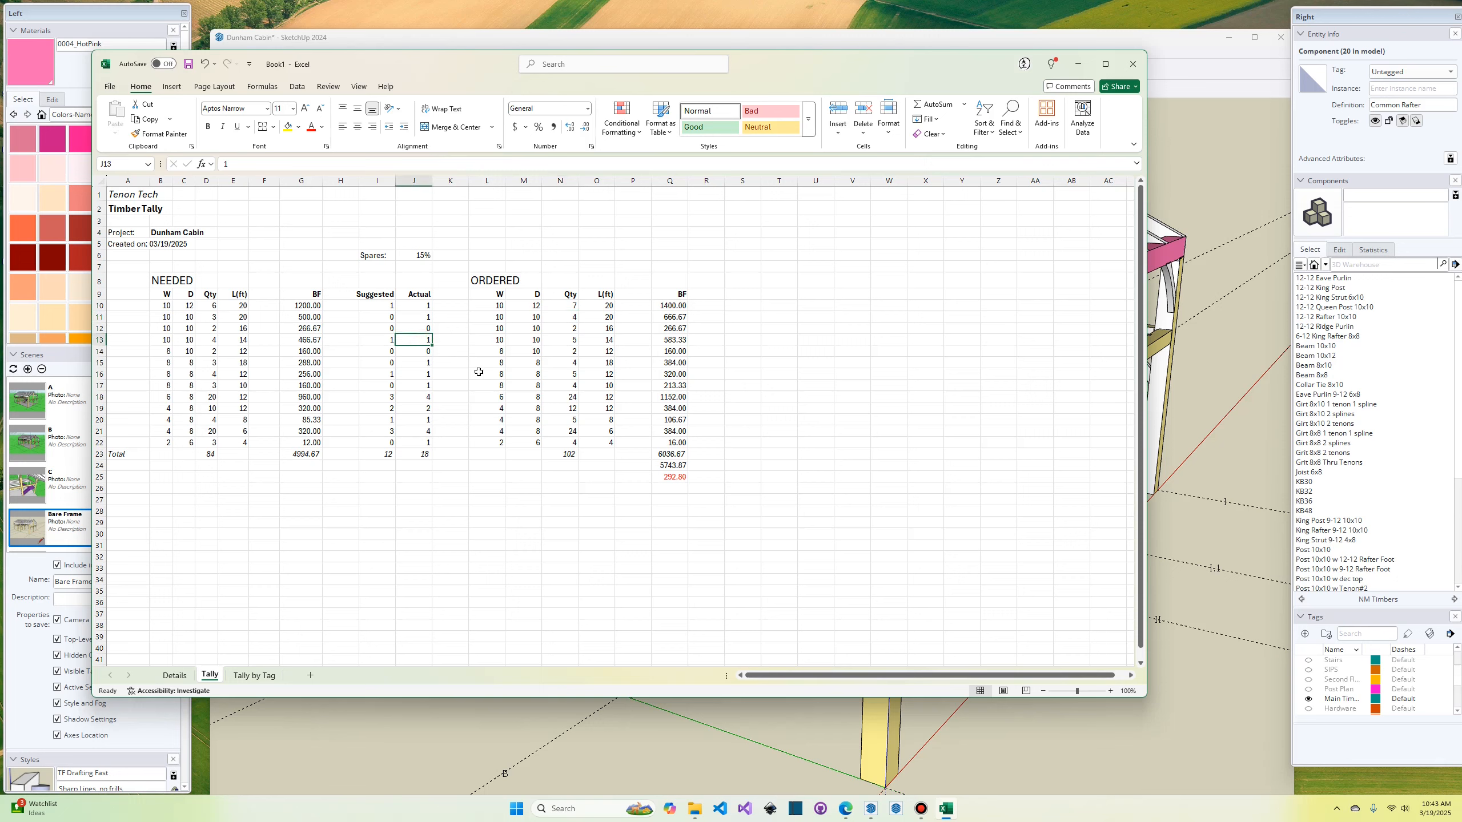
text(0)
key(Return)
text(1)
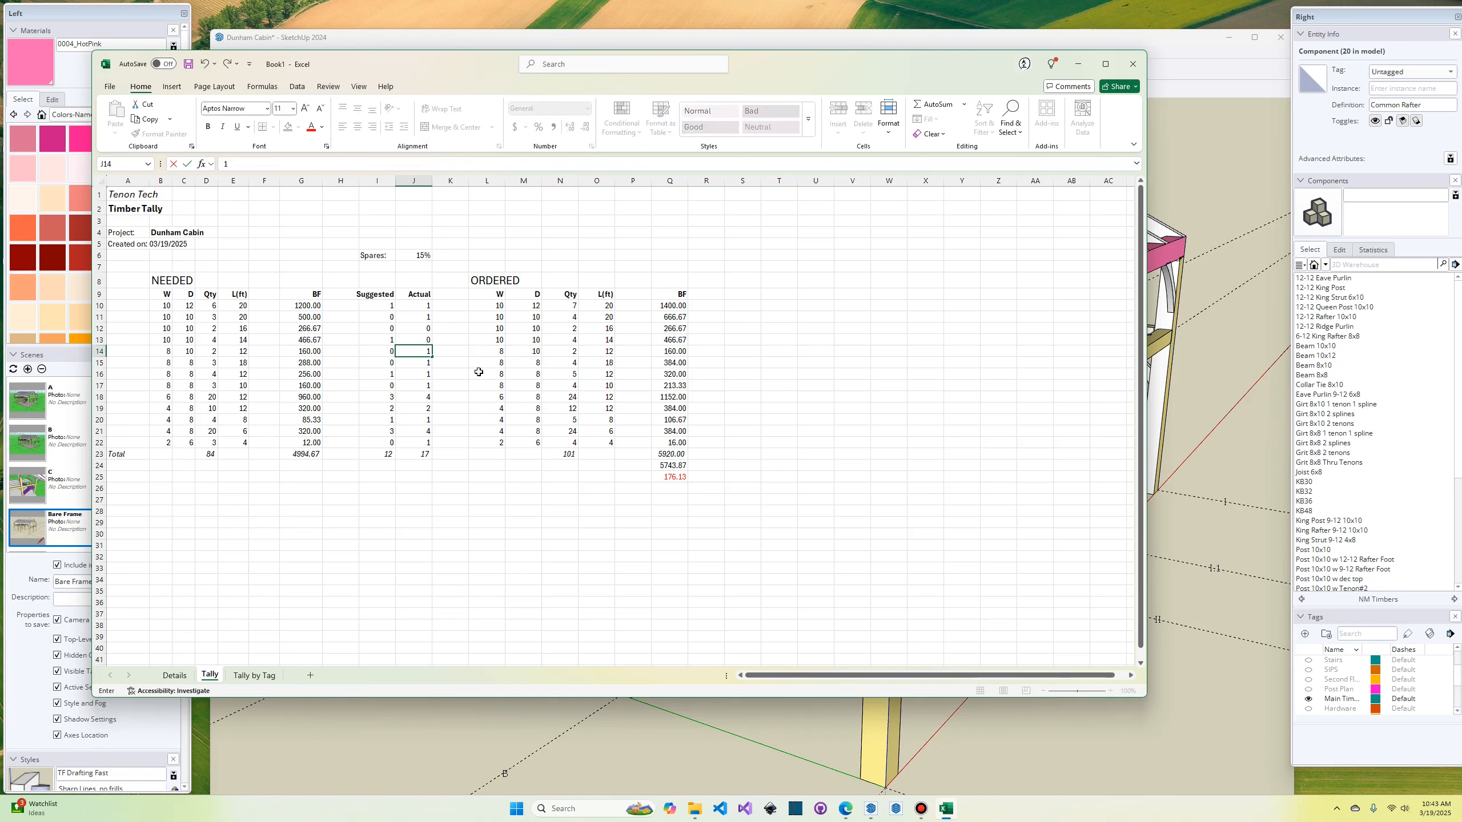
key(Return)
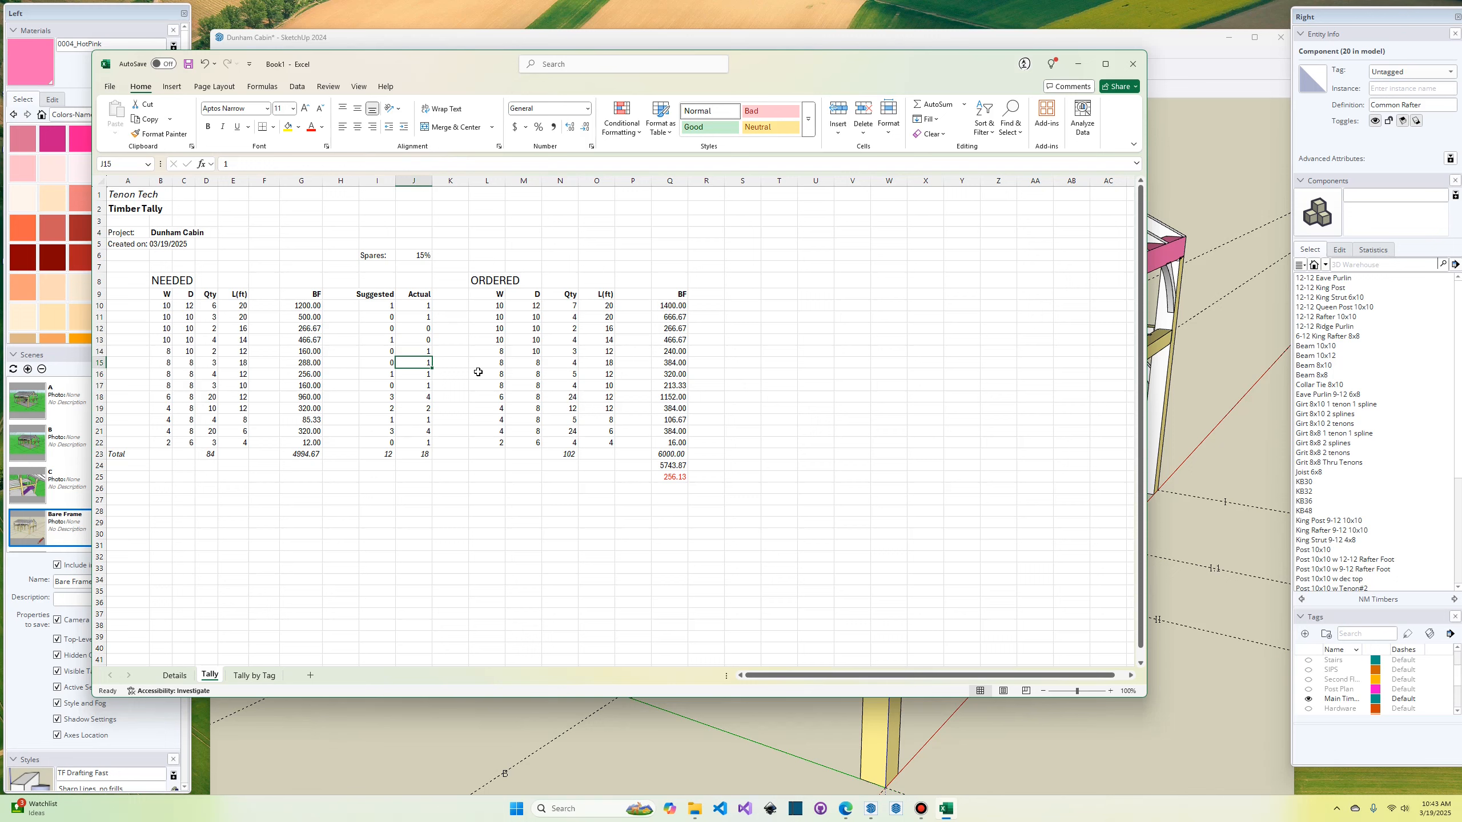
Step: Go through the tally down to row 21 and inspect the needed quantity and length of the 6-foot 4x8 timbers
key(Down)
key(Down)
key(Down)
key(Down)
key(Down)
key(Left)
key(Left)
key(Left)
key(Left)
key(Left)
key(Left)
key(Left)
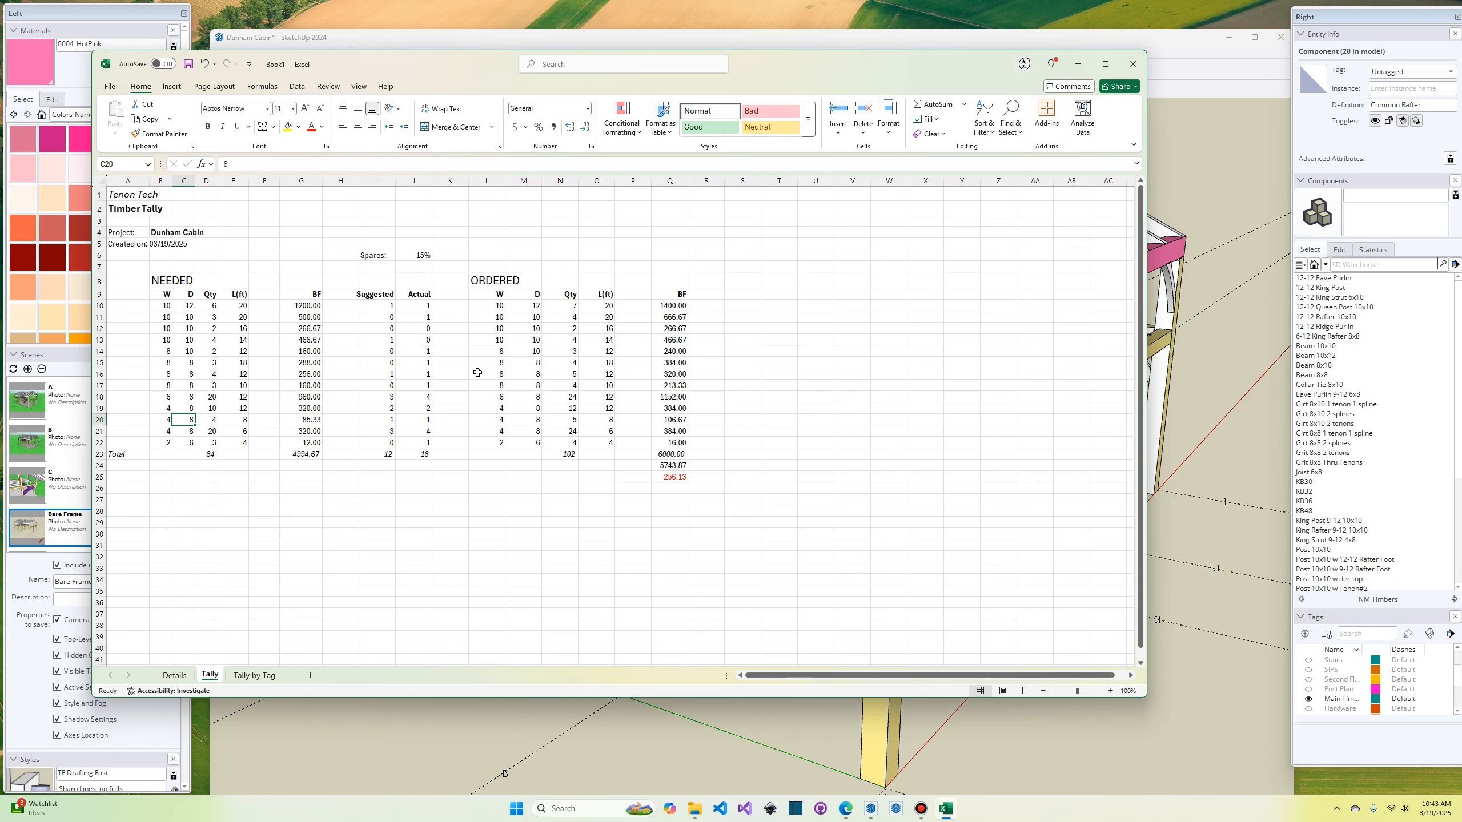
key(Down)
key(Right)
key(Right)
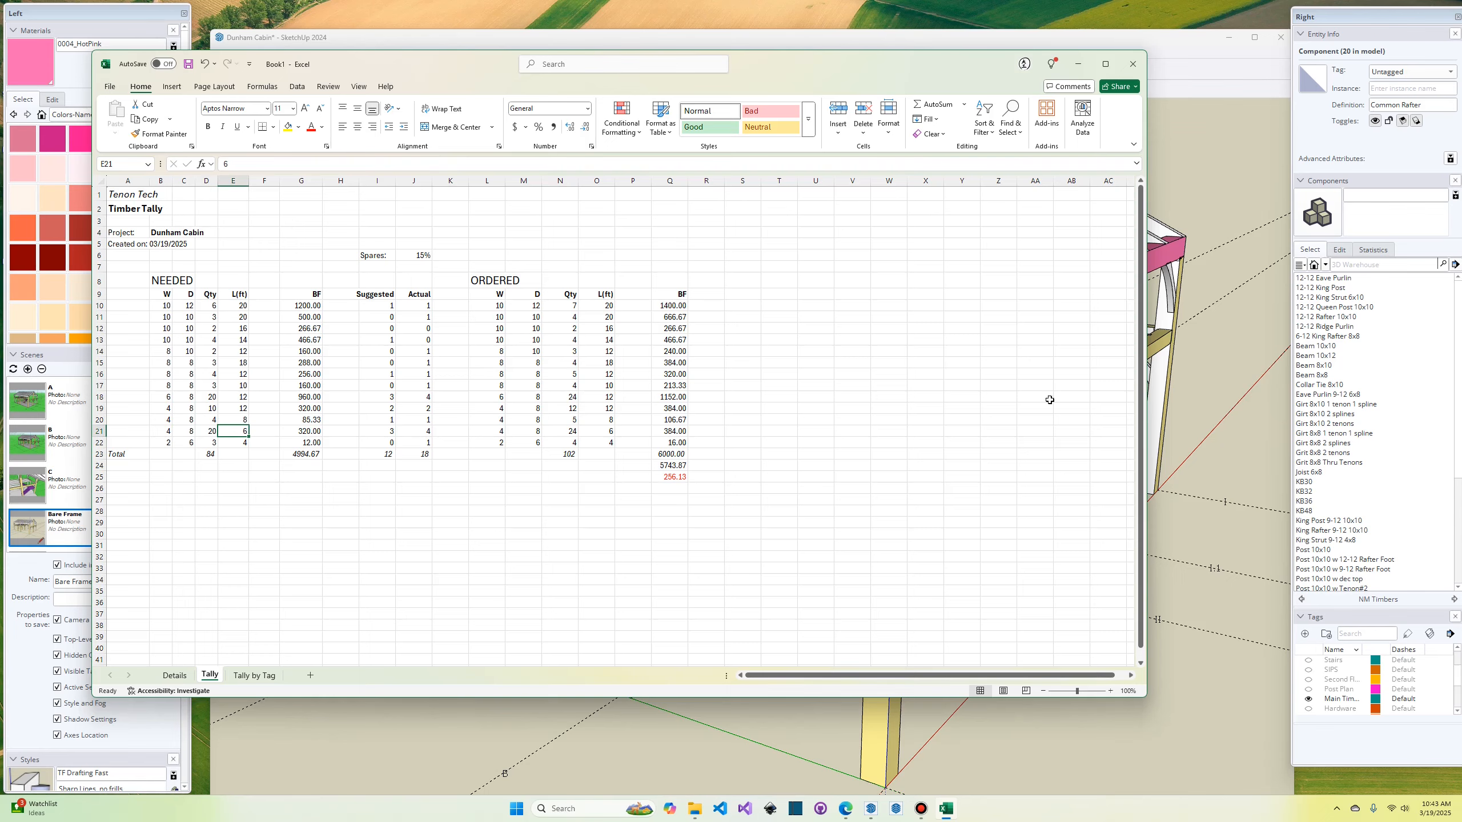
Step: Switch to the SketchUp model and examine the curved knee brace at the middle post up close
click(1229, 464)
scroll(702, 438, up, 10)
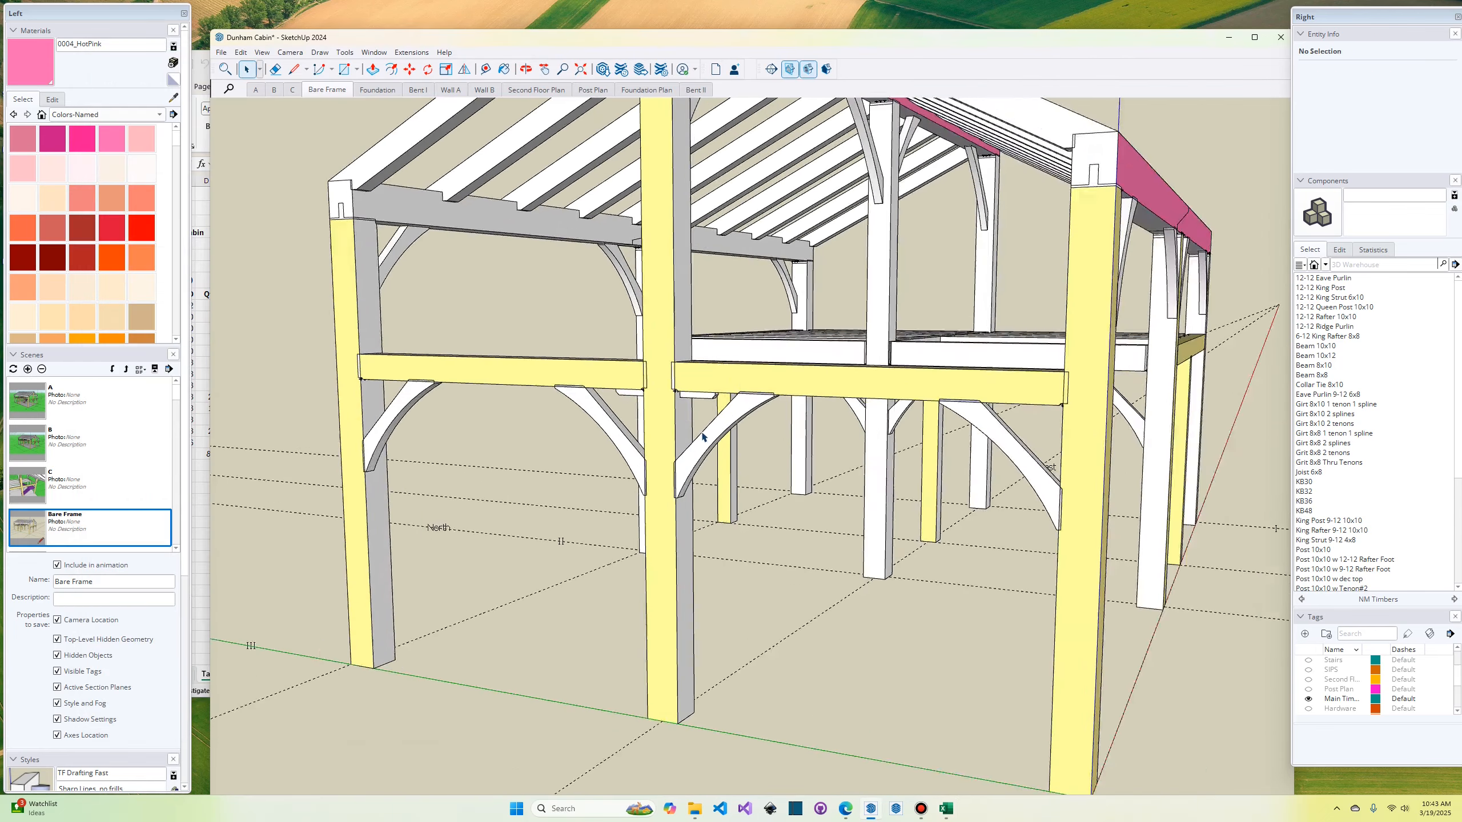
key(t)
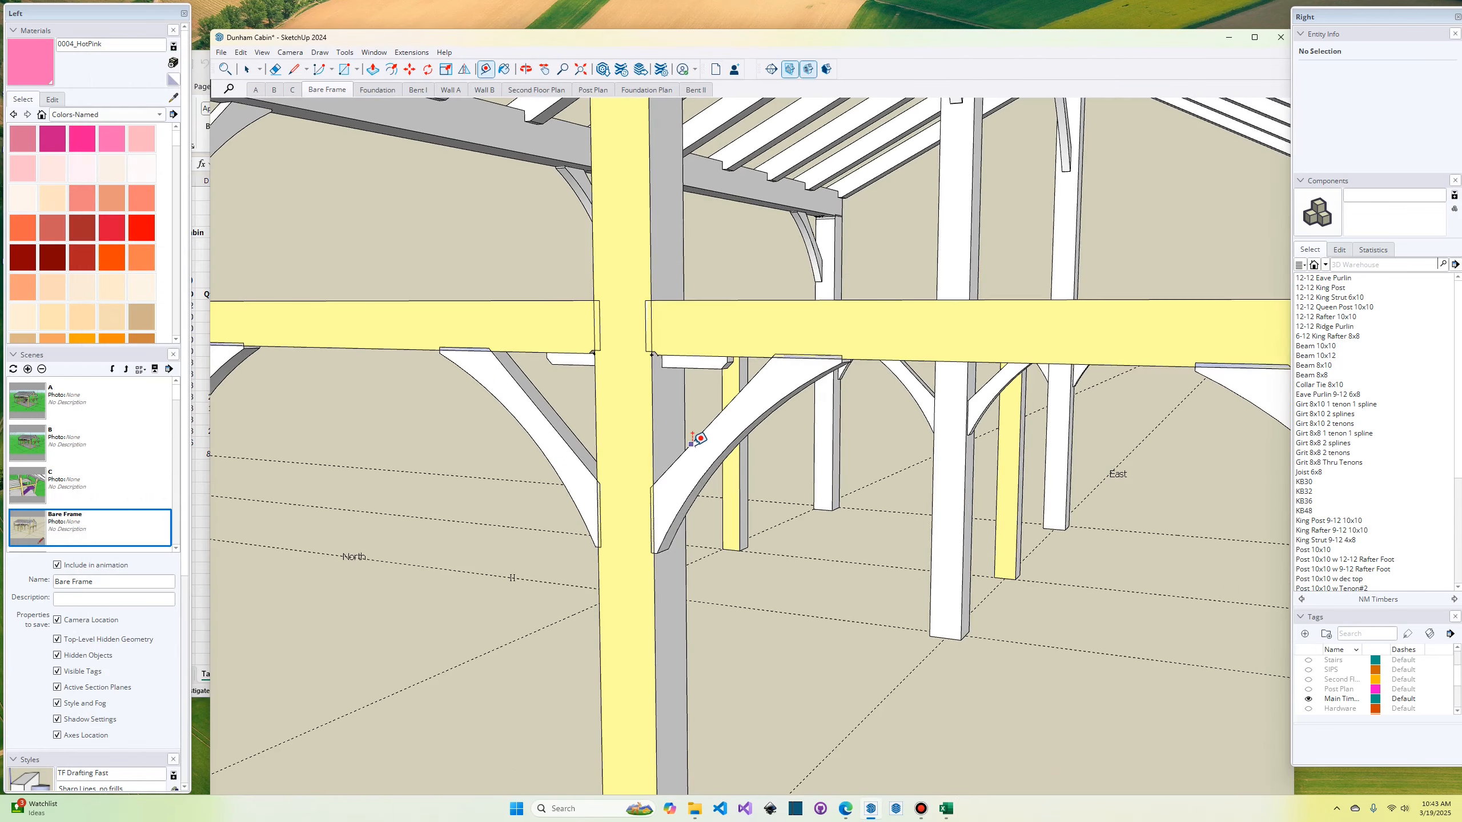
click(690, 444)
key(space)
scroll(675, 524, down, 5)
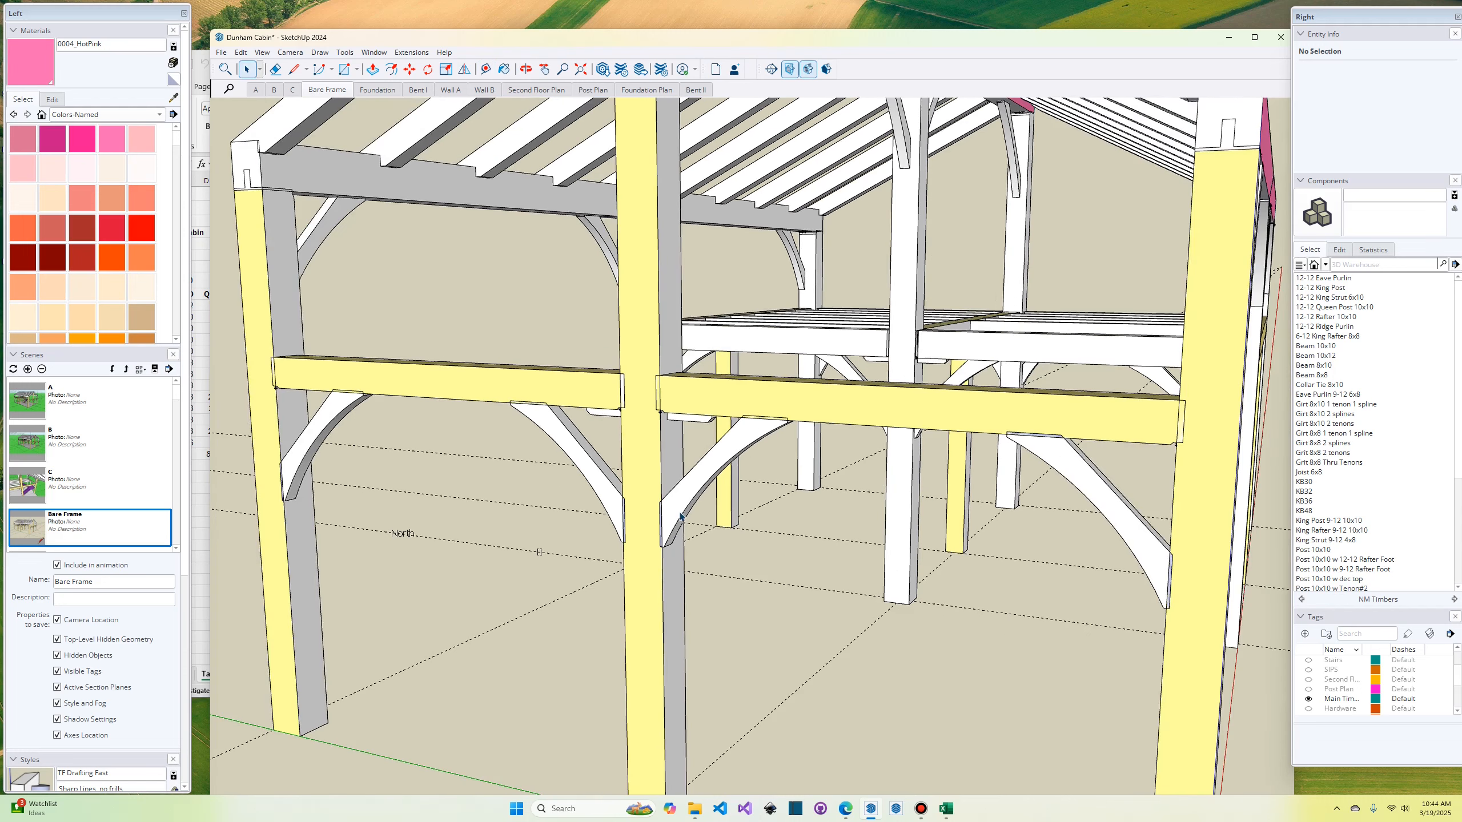
Step: Copy the KB30 knee brace out of the frame, view its tenons straight on, and undo the copy
click(677, 522)
key(m)
key(ctrl)
click(678, 522)
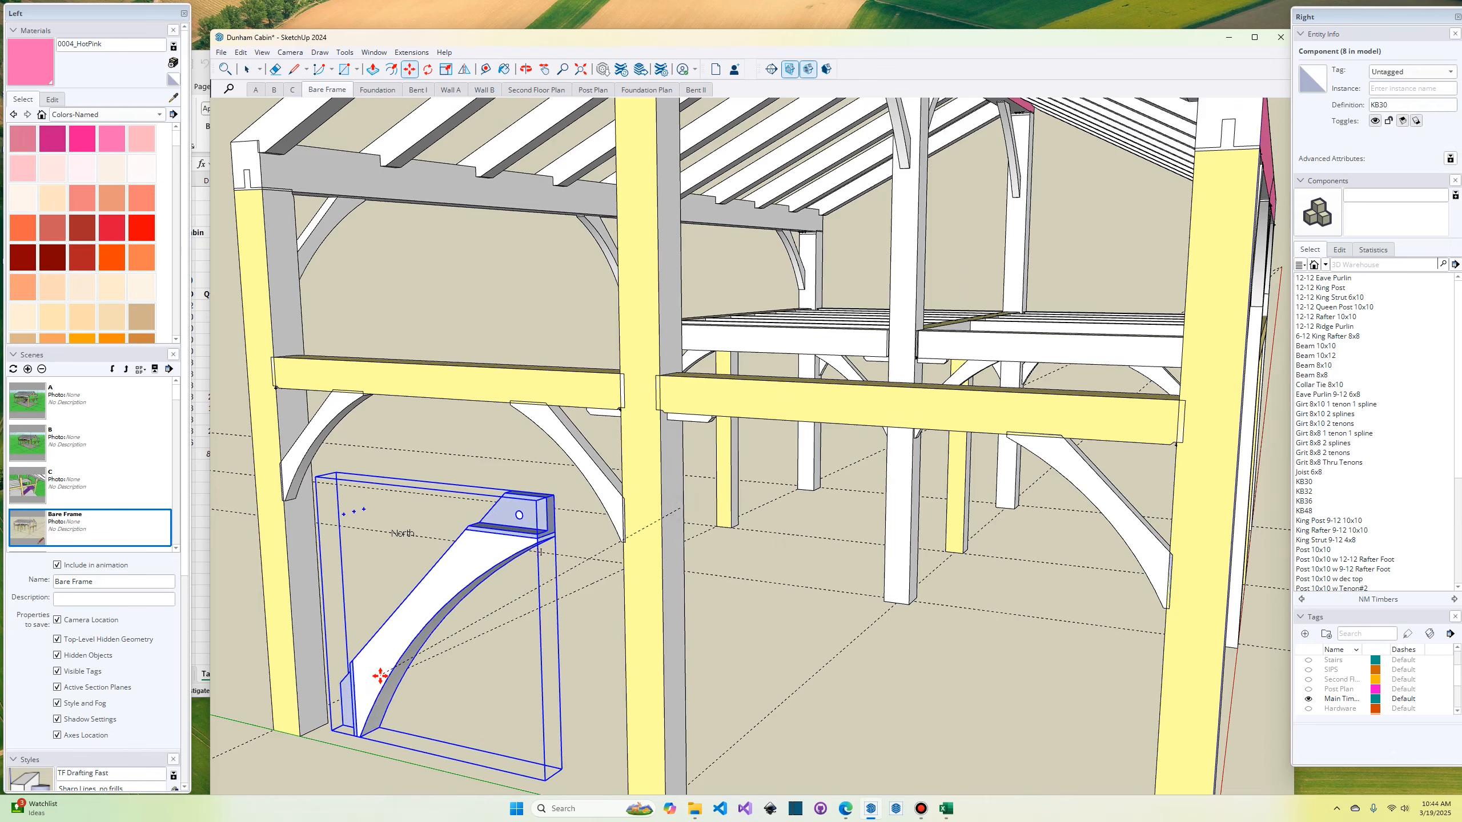
middle_drag(381, 670, 574, 604)
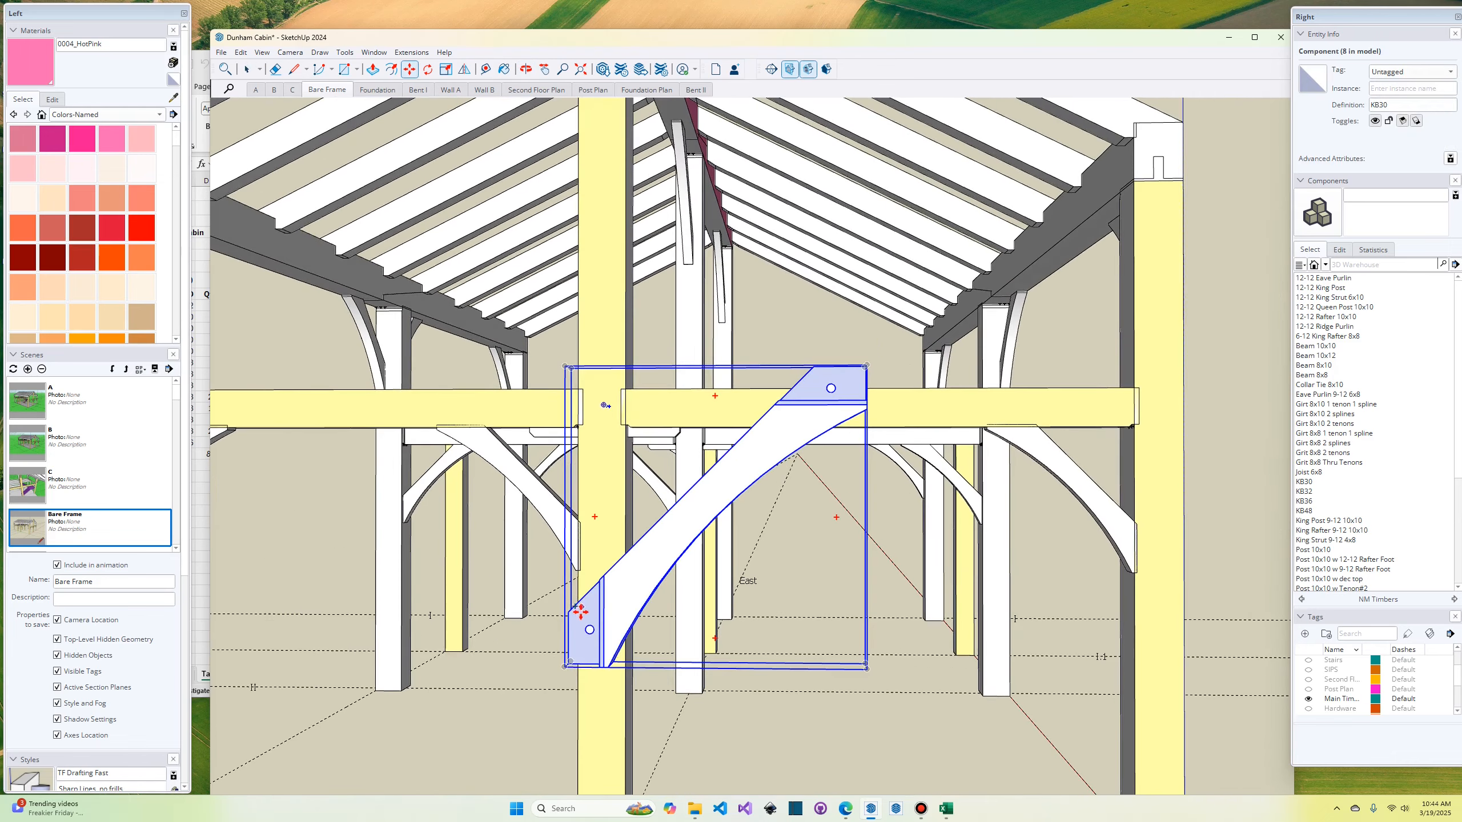
click(568, 663)
key(space)
key(ctrl+z)
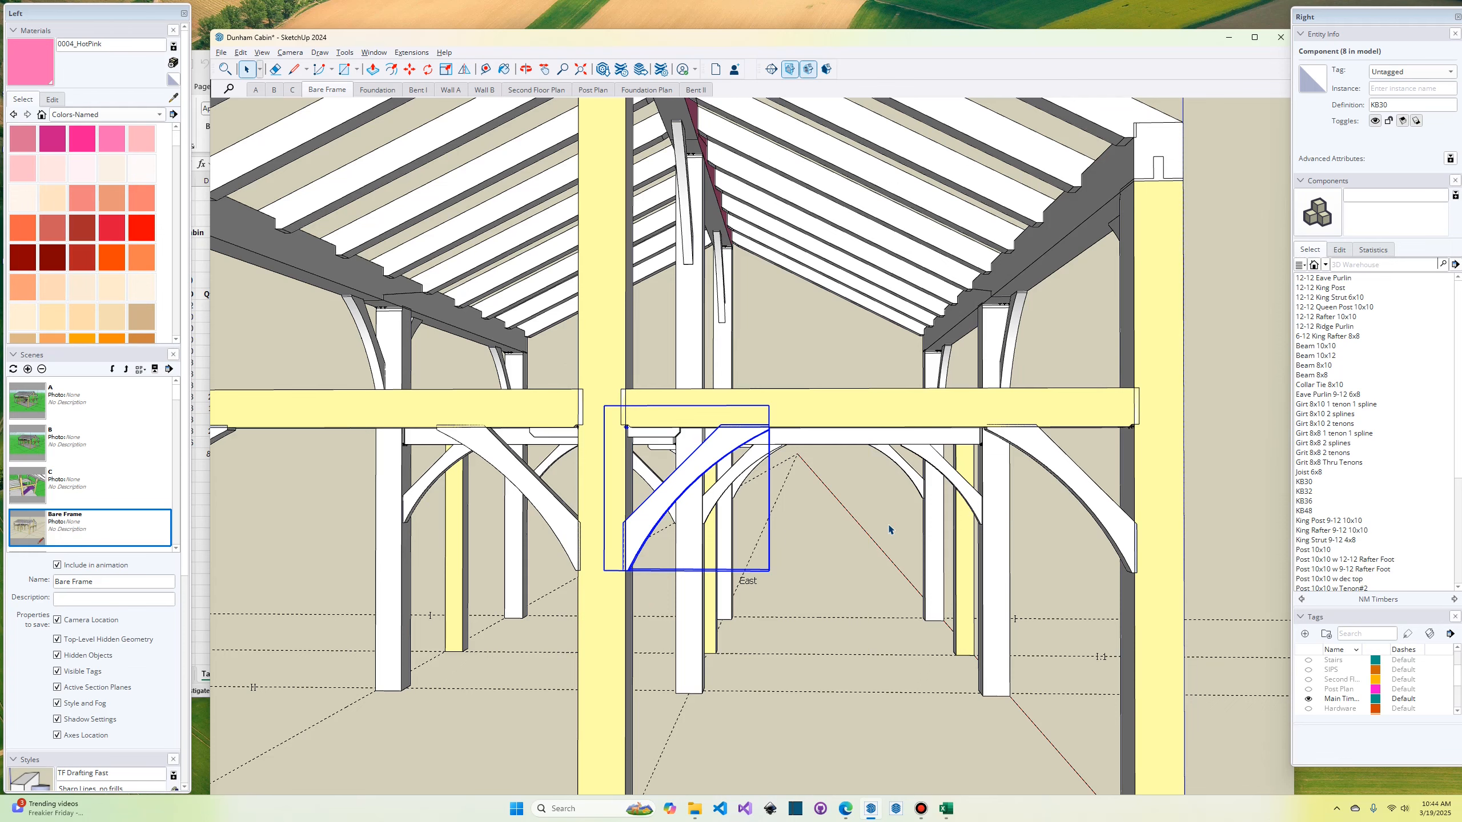
Step: Switch back to the Excel tally and inspect the ordered quantity formula and ordered length for the 4x8 timbers in row 21
key(alt+Tab)
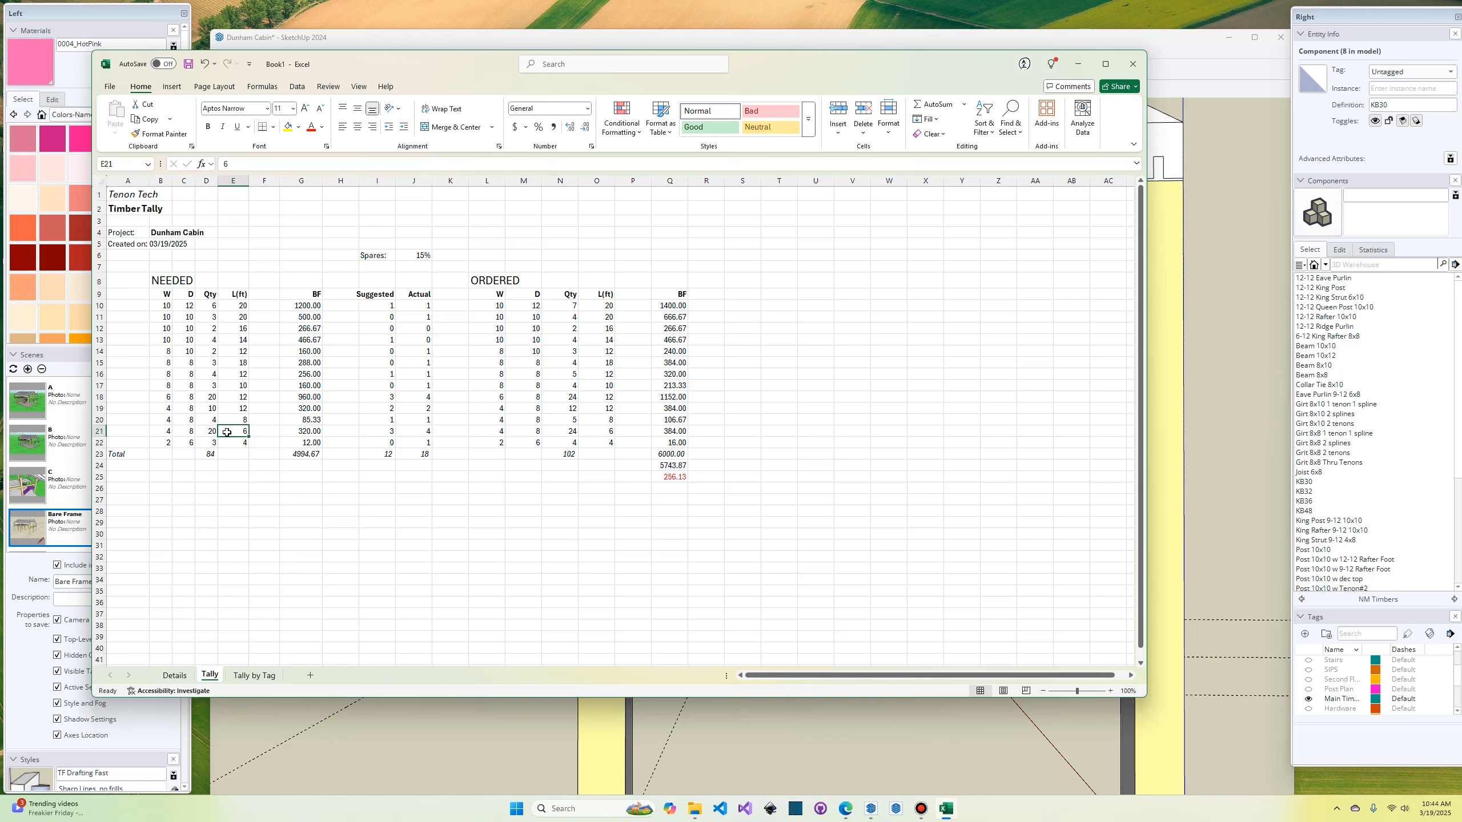
click(568, 430)
click(601, 431)
click(567, 434)
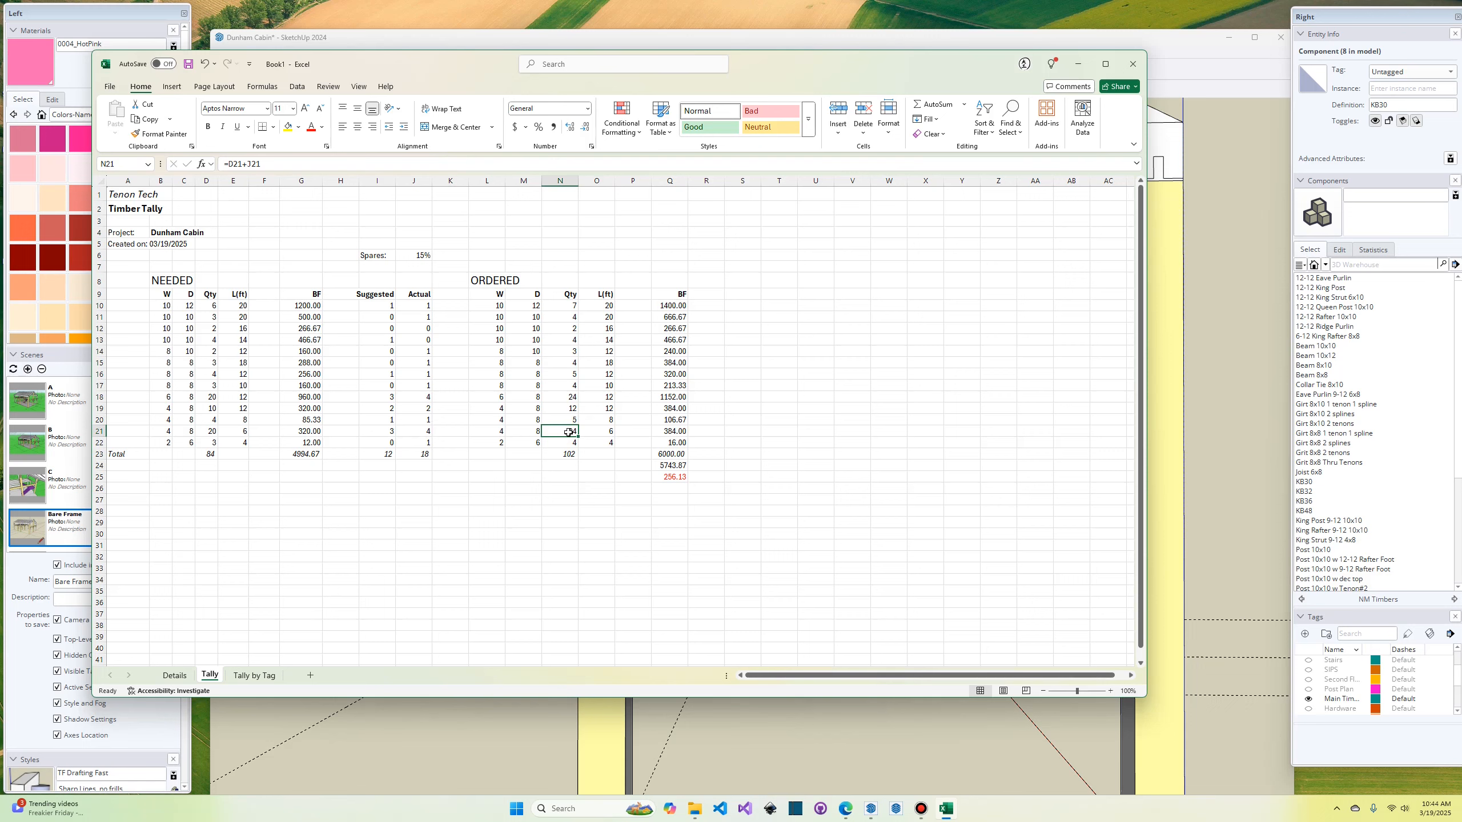
double_click(567, 431)
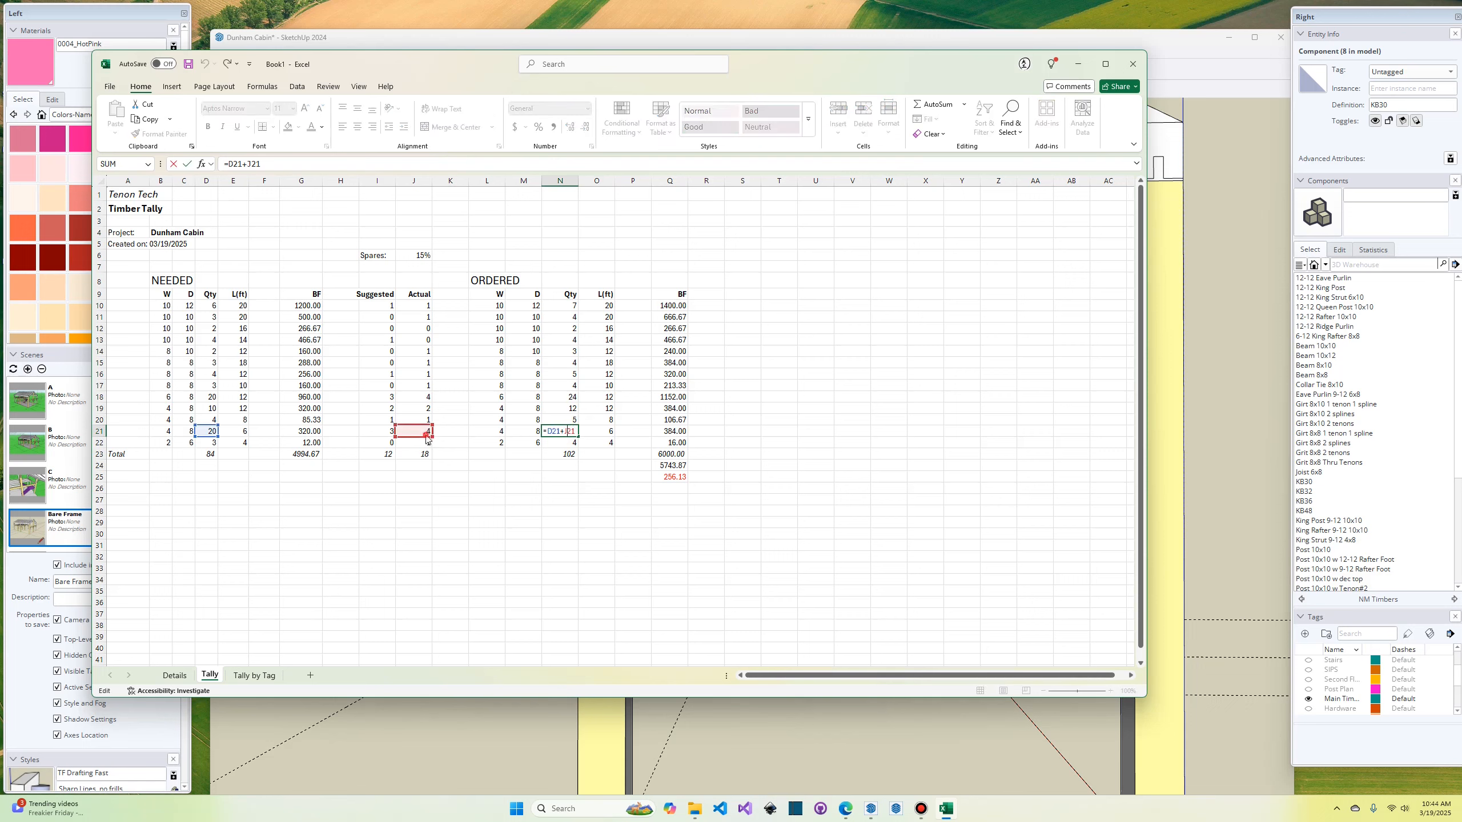
click(604, 432)
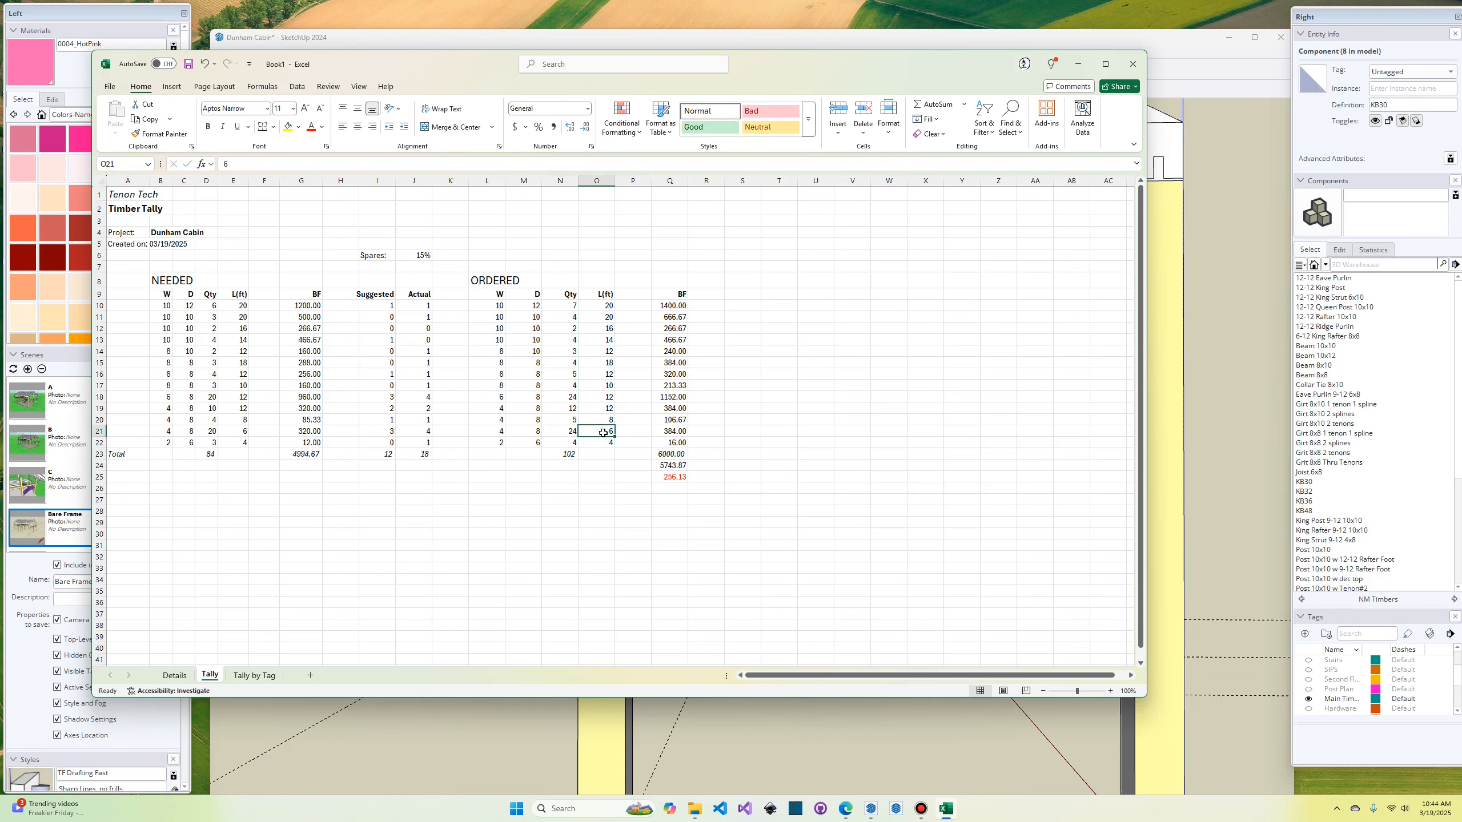
Step: Set the needed quantity in D21 to 10 and the needed length in E21 to 10 feet for the 4x8 timbers
click(212, 432)
text(10)
click(246, 432)
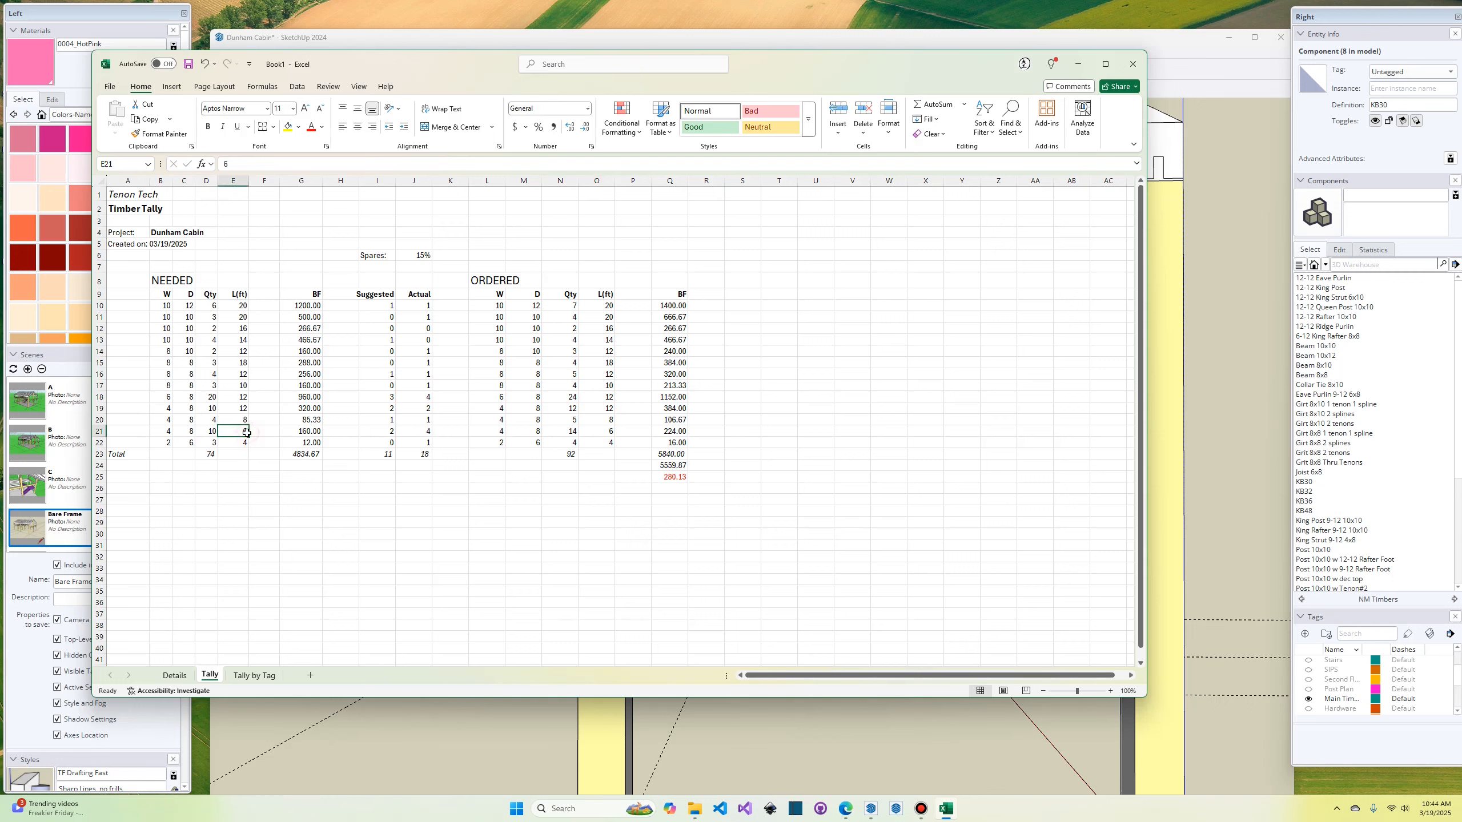
text(10)
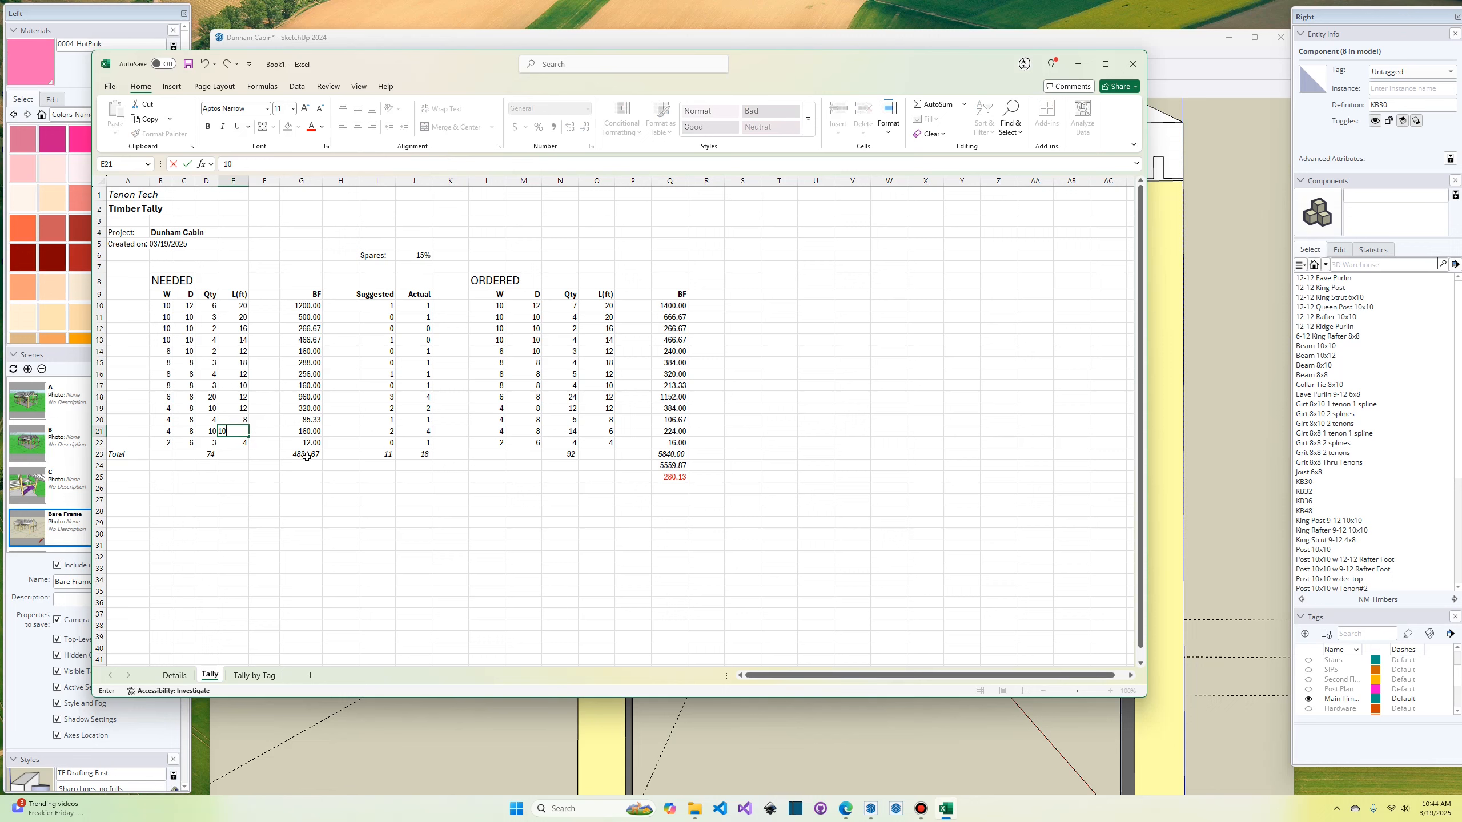
click(276, 429)
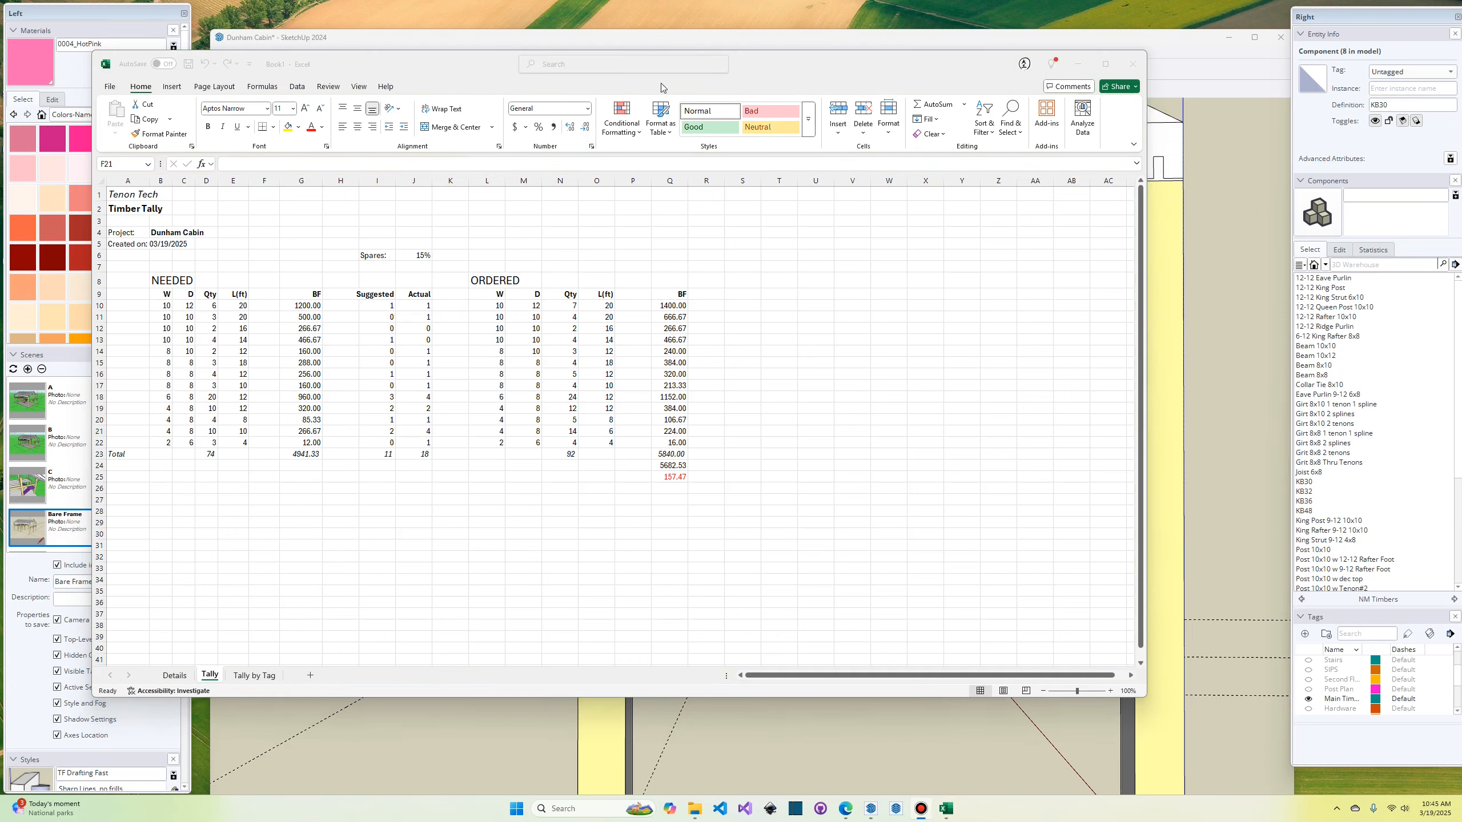
Step: Review the Details sheet from the top of its timber materials list, and switch back to the SketchUp model
click(179, 677)
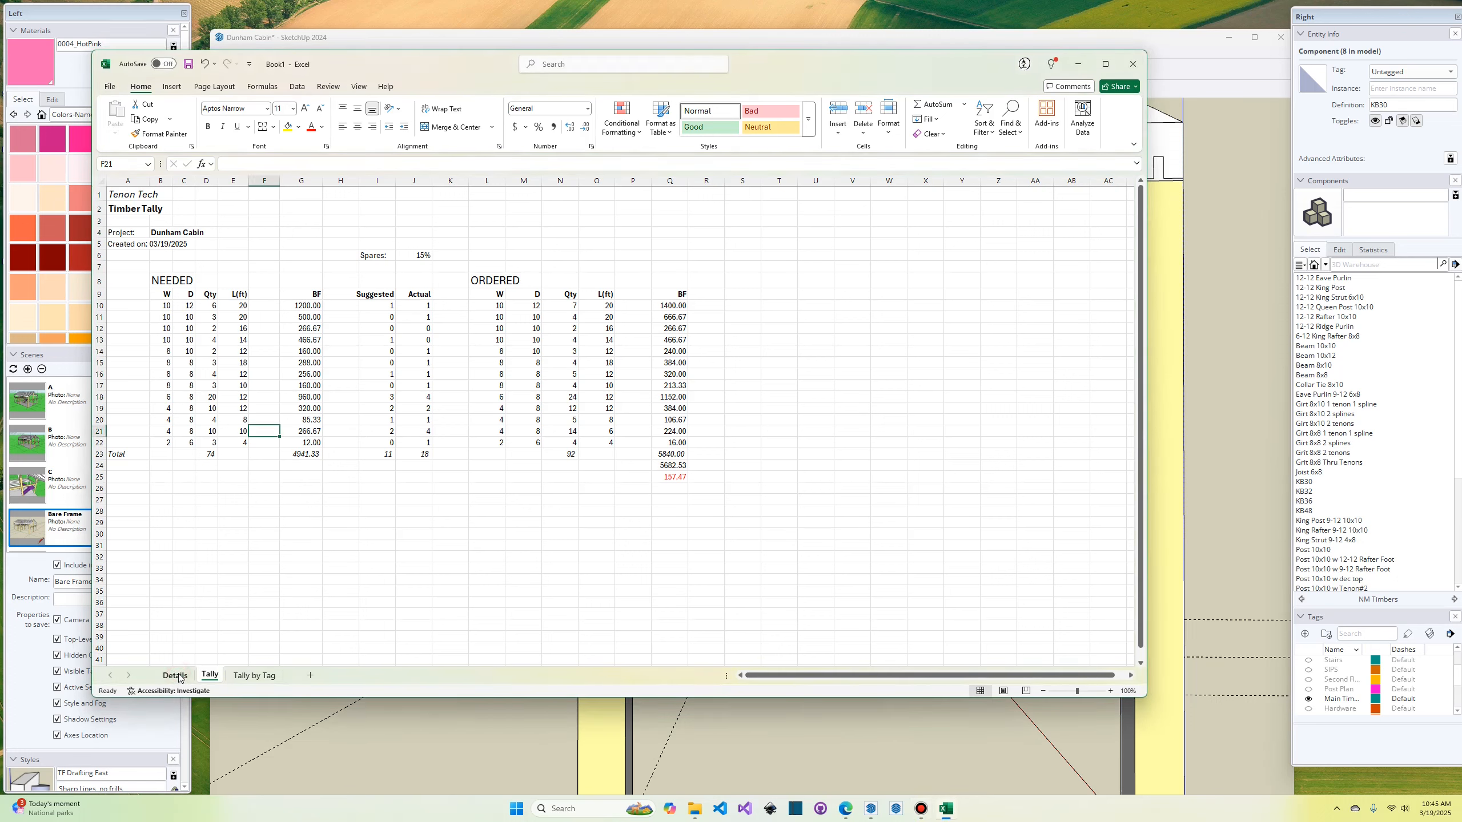
click(179, 677)
scroll(450, 477, up, 7)
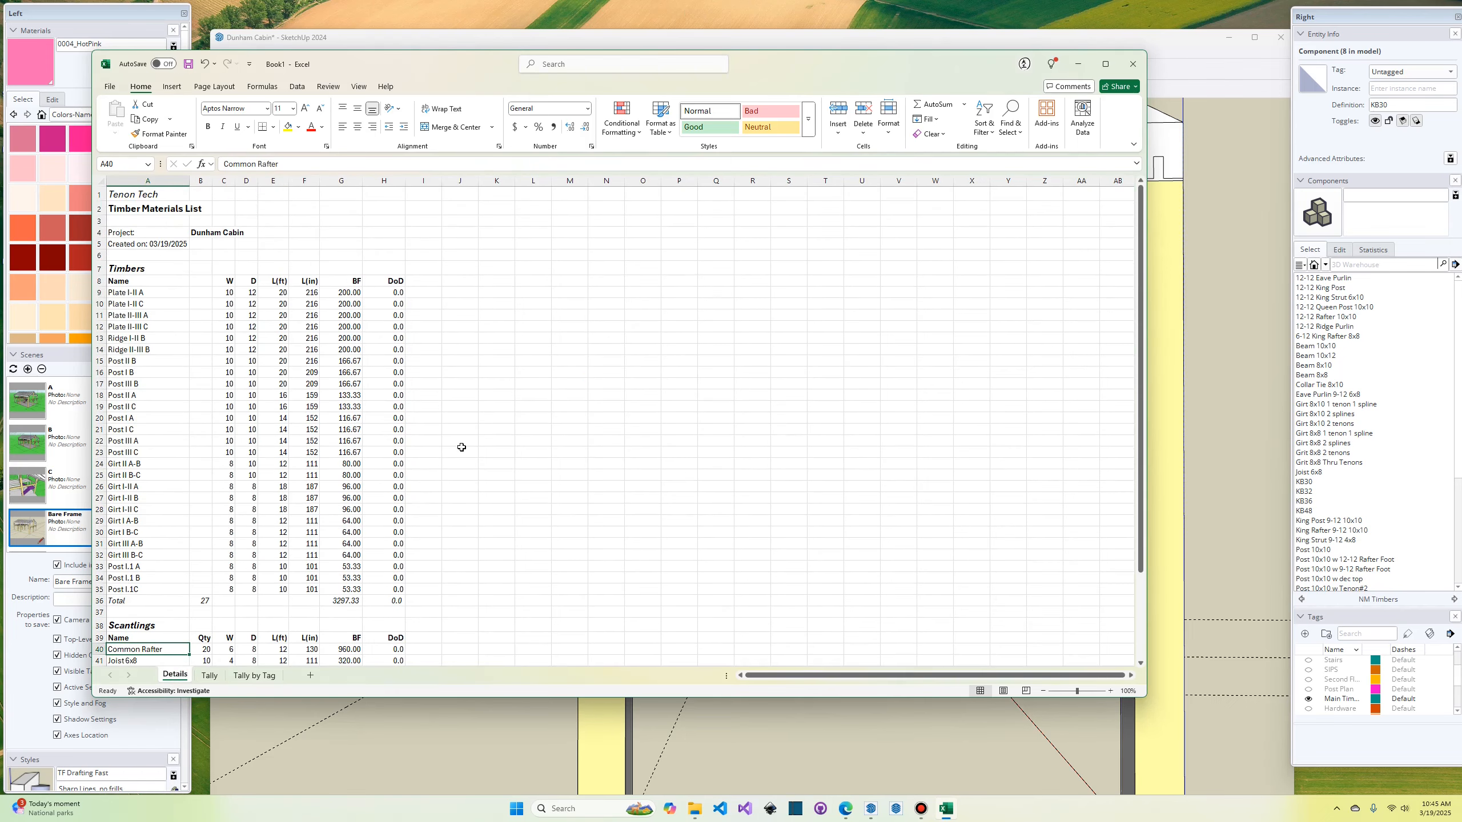
click(657, 39)
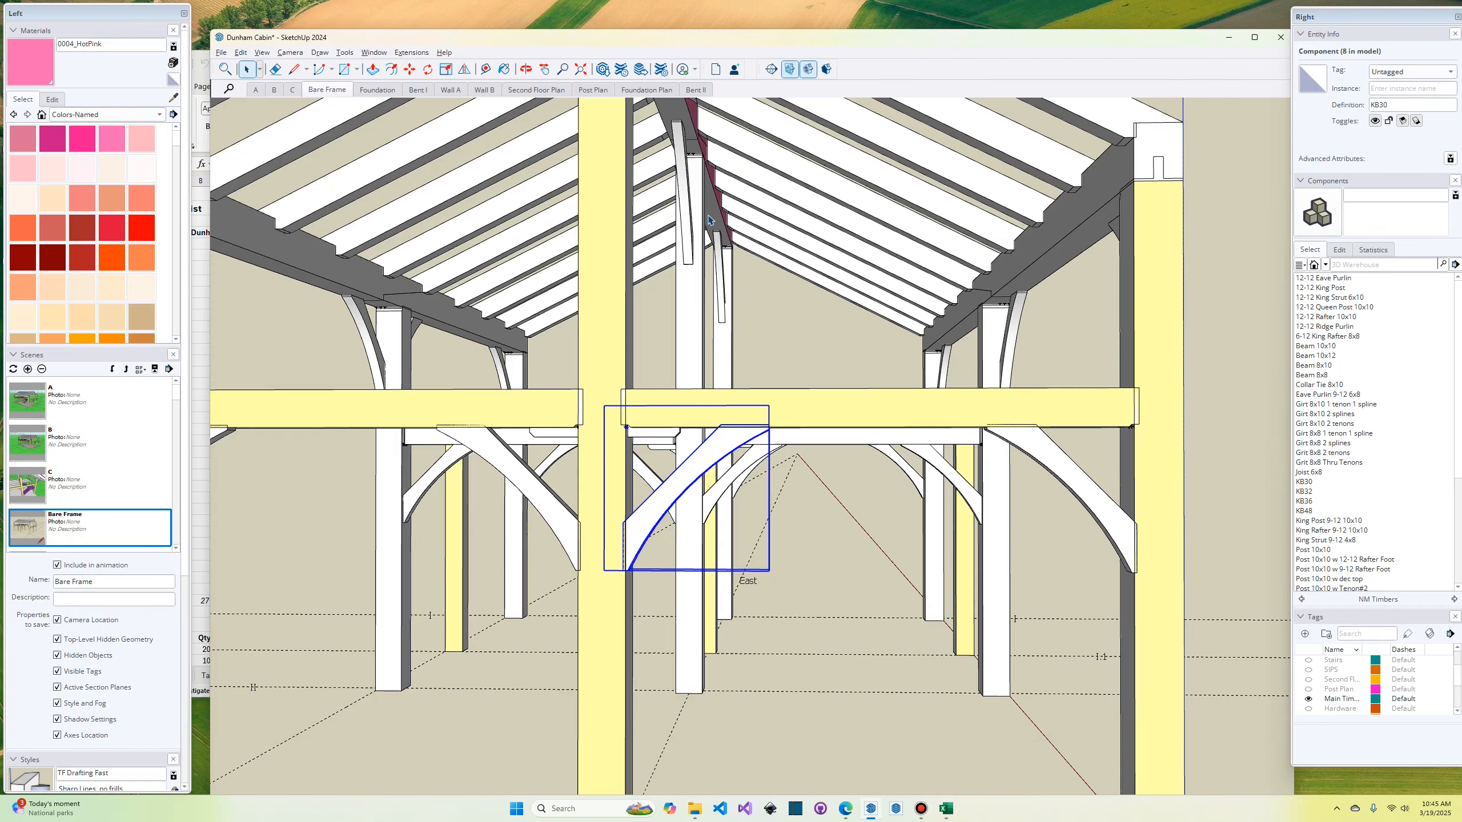